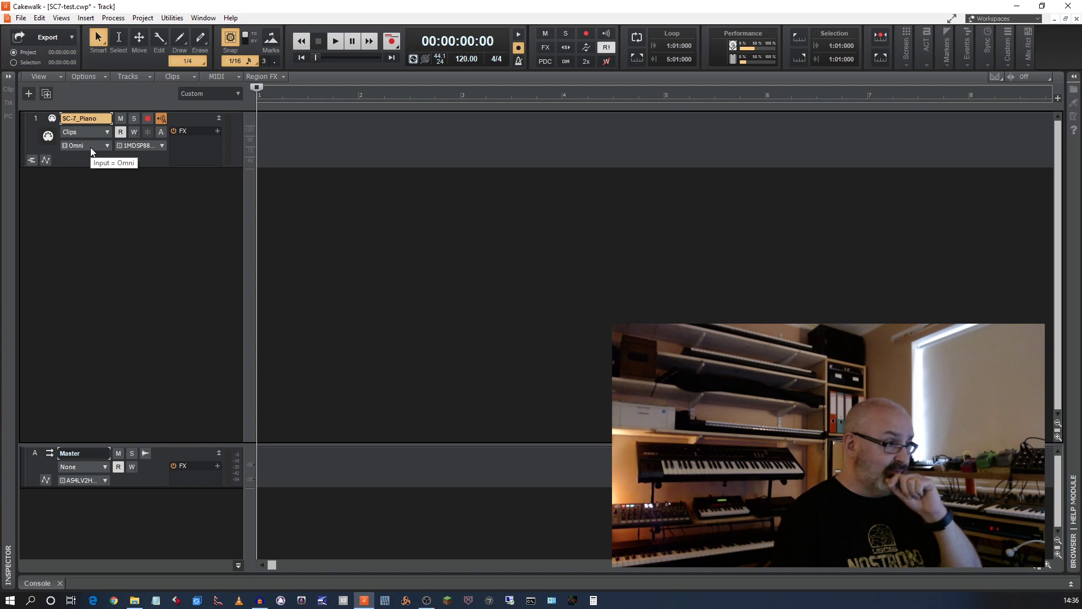
Assign the General MIDI instrument definition to channels 1 through 9 of MIDISPORT 8x8/s Out 4 in the MIDI instrument preferences.
key("alt+e")
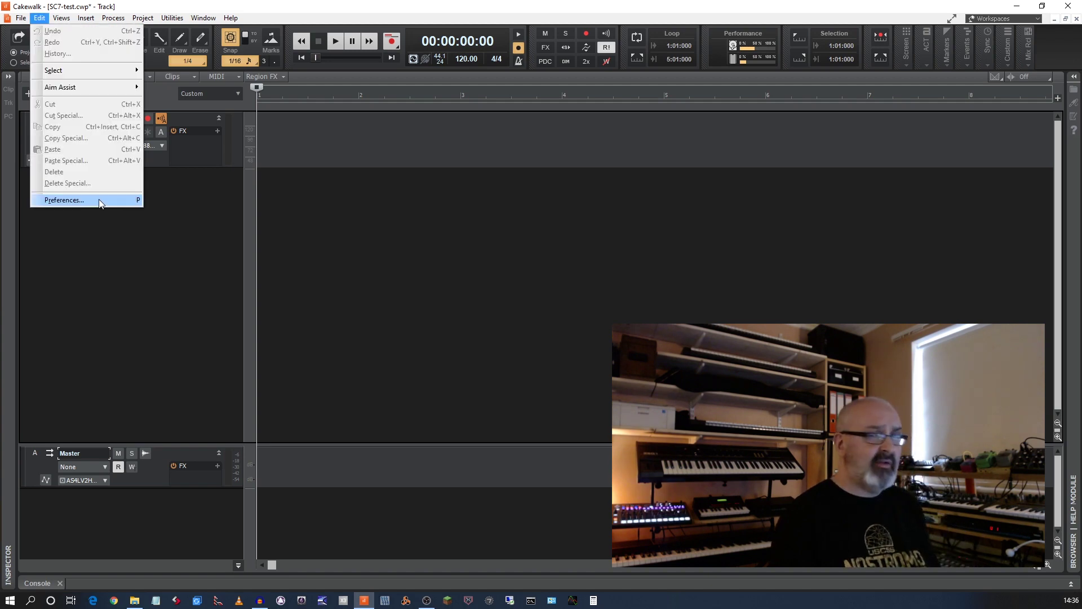
left_click(99, 200)
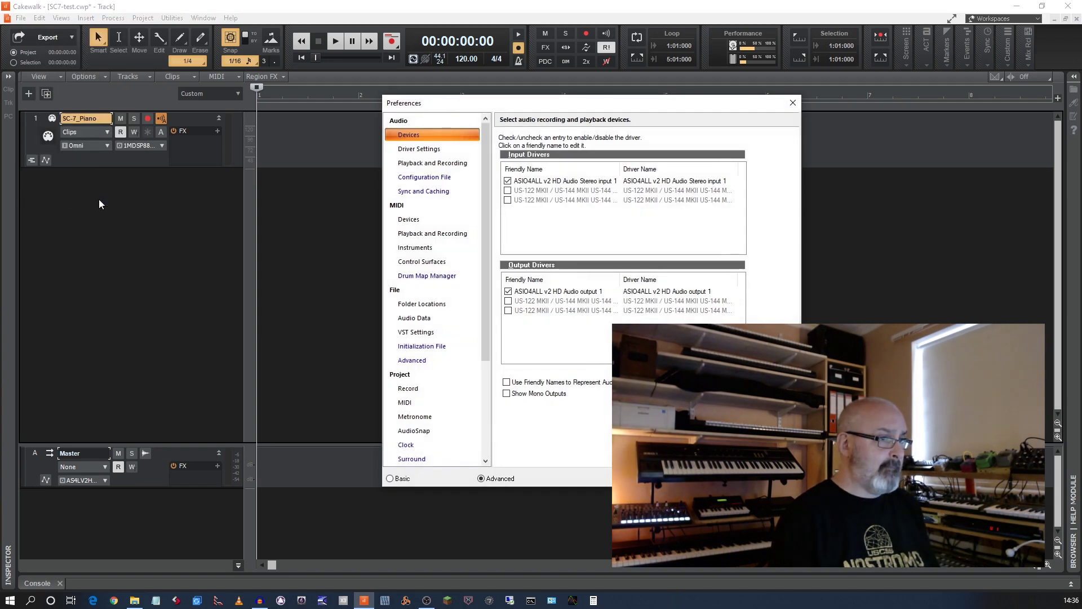
left_click(417, 248)
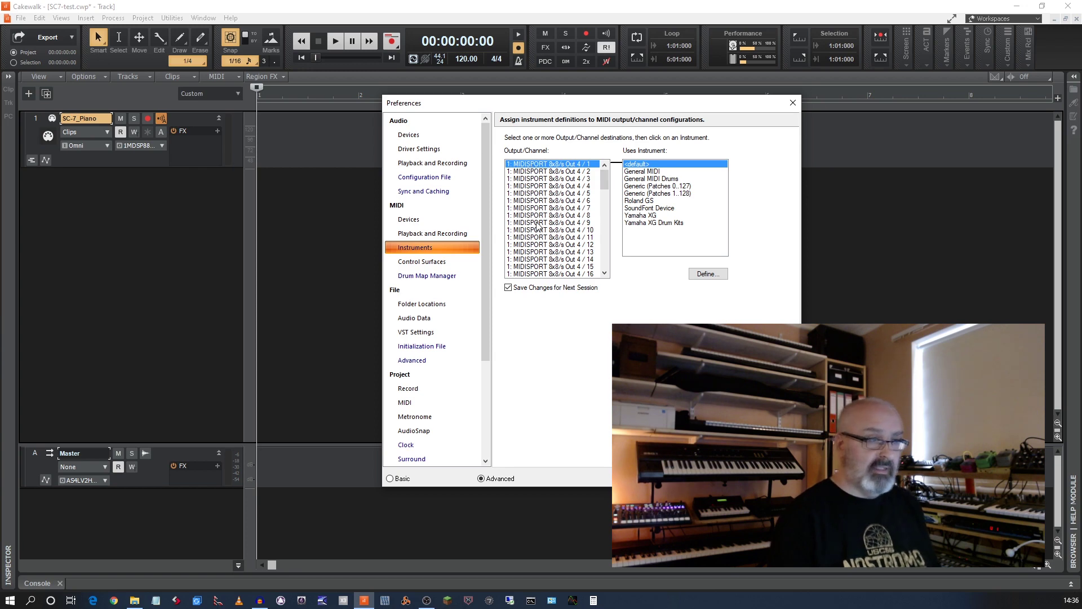
left_click_drag(532, 168, 538, 225)
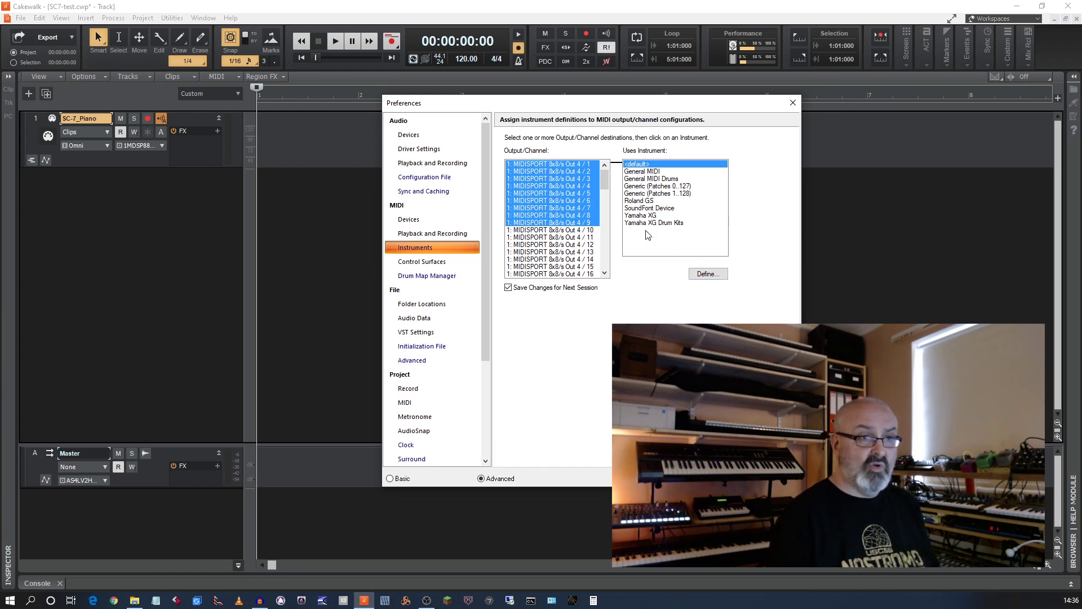
left_click(640, 173)
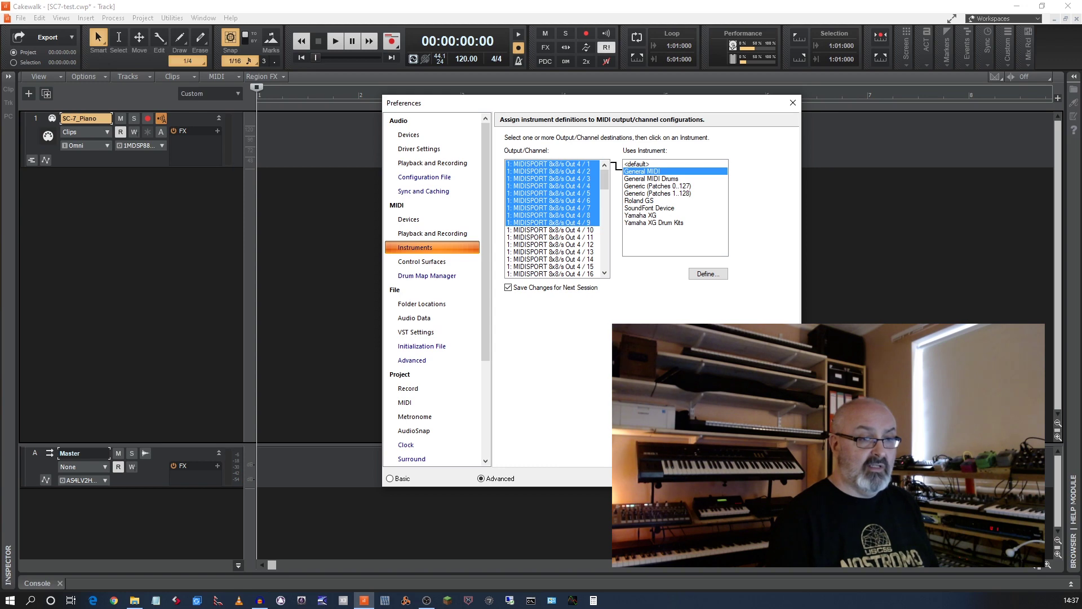
left_click(648, 478)
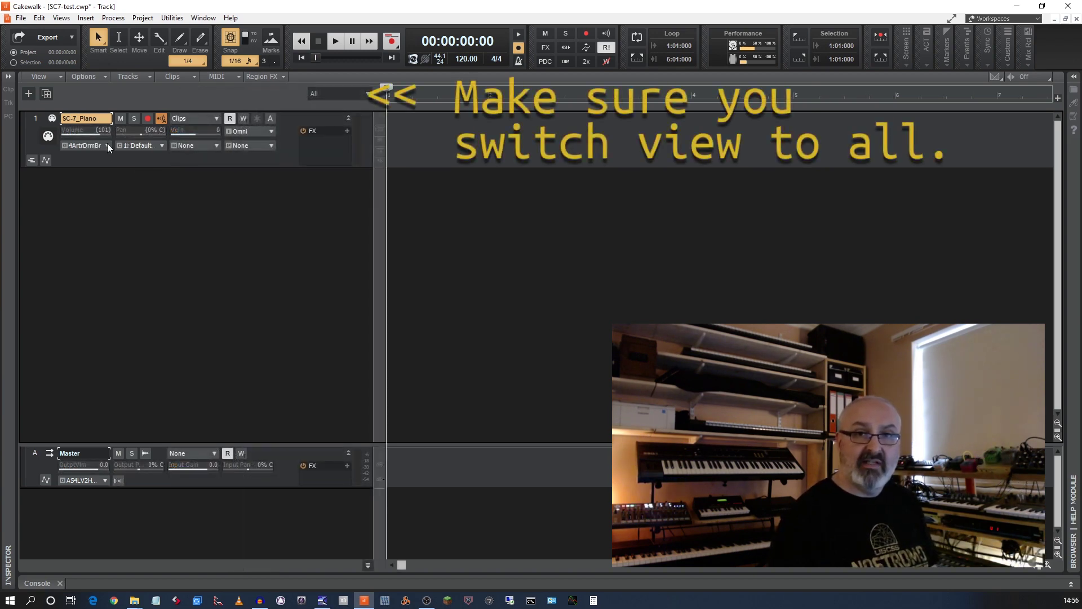
Set the SC-7_Piano track's output to 1-MIDISPORT 8x8/s Out 4 and review its available MIDI channels.
left_click(107, 145)
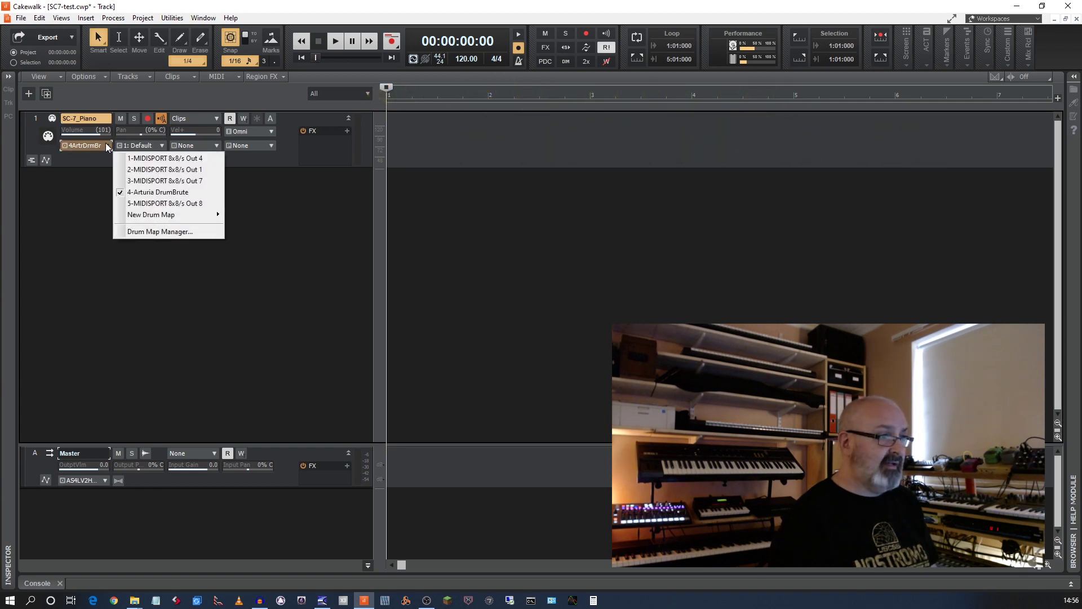
left_click(173, 159)
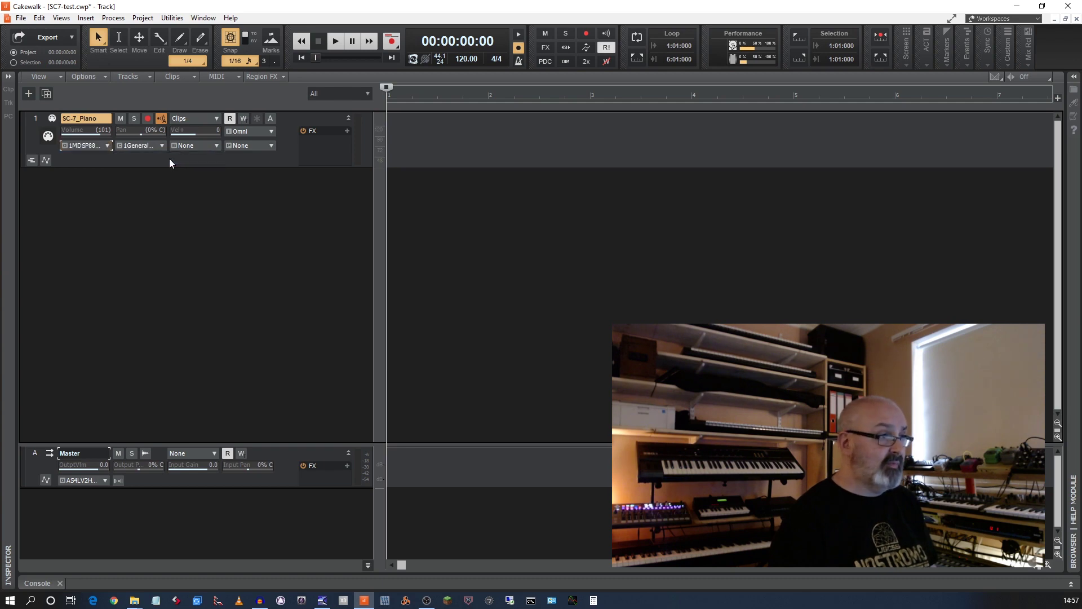
left_click(163, 145)
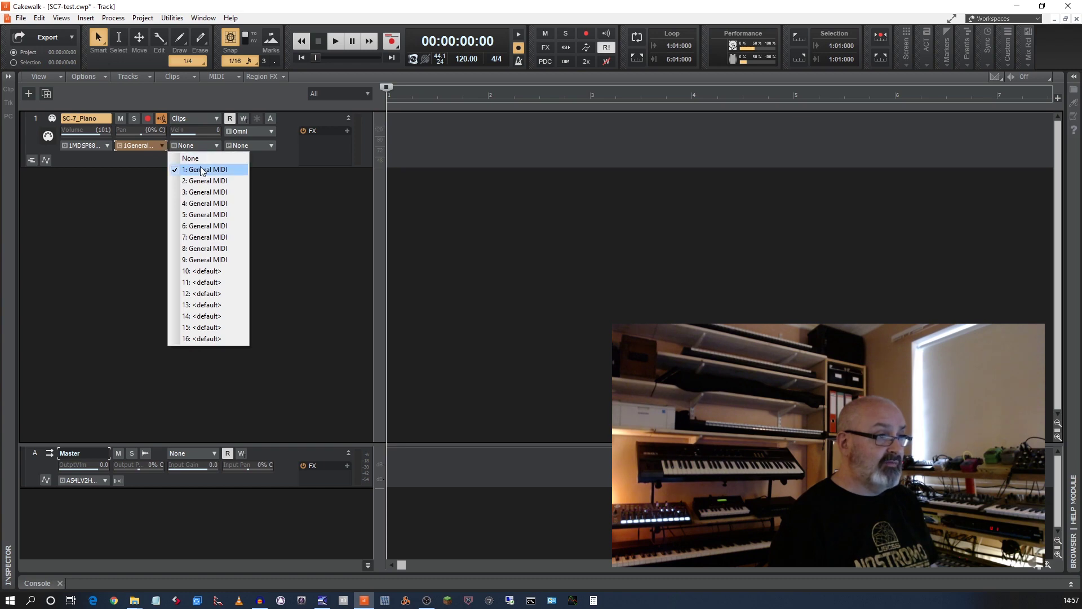
left_click(260, 162)
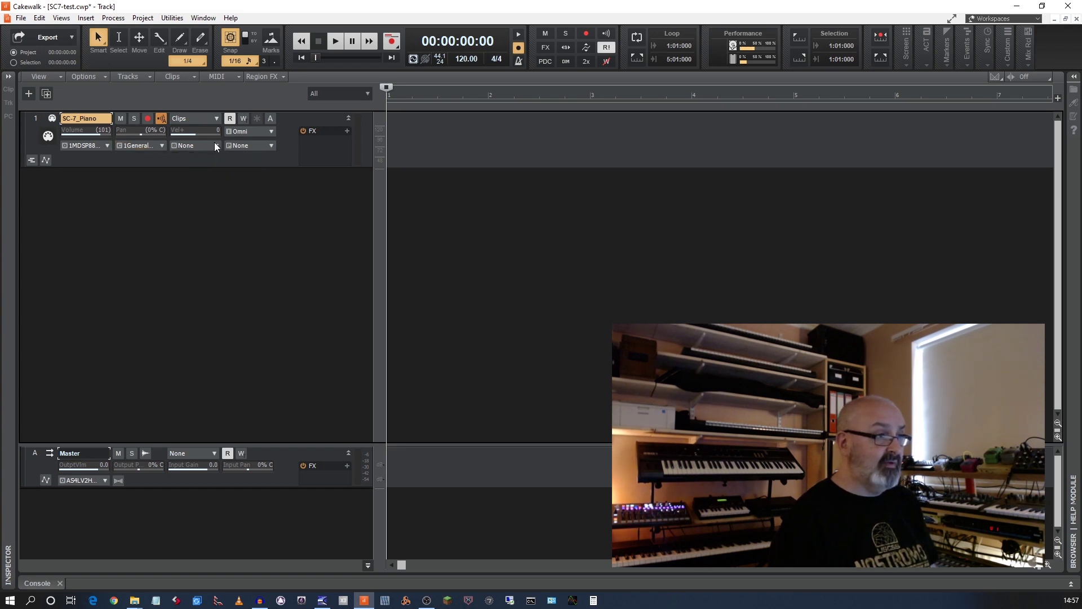
Try the SynthStrings 1, Tubular Bells and Lead 7 (fifths) patches one after another on the SC-7_Piano track.
left_click(271, 146)
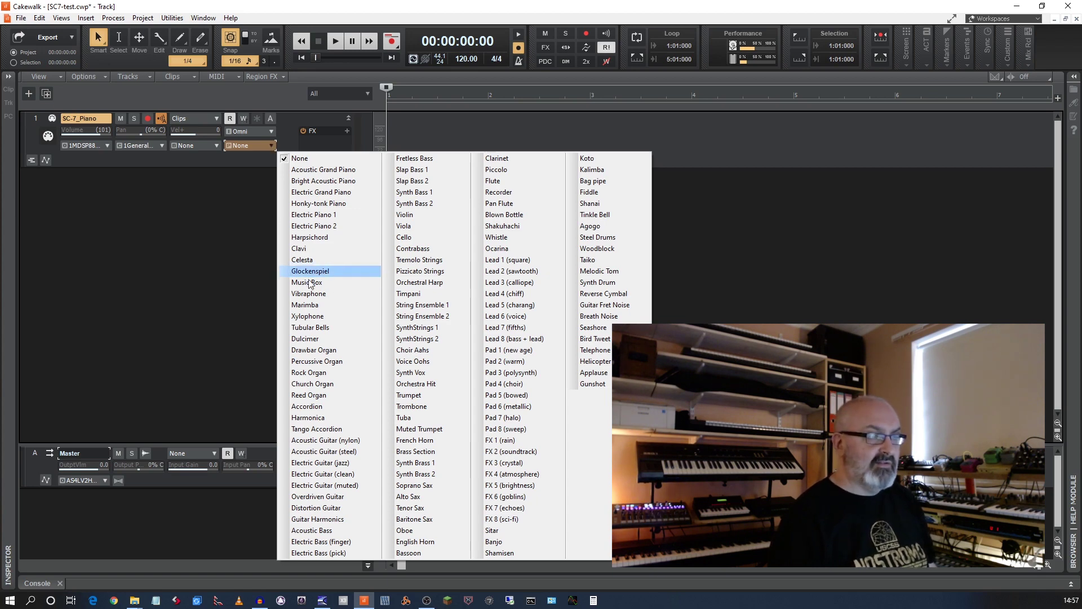
left_click(421, 331)
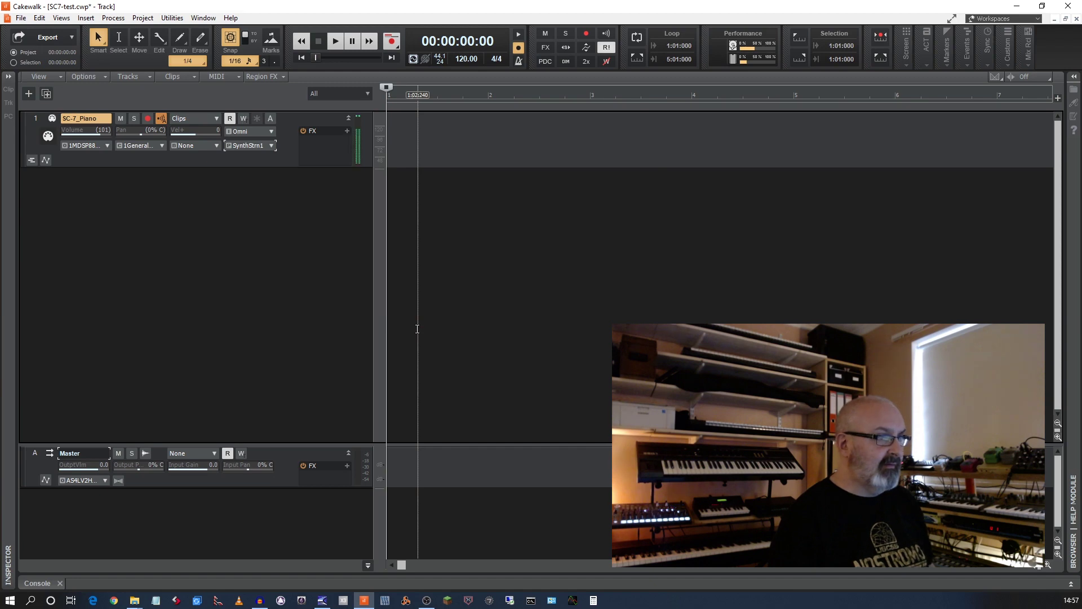
left_click(270, 145)
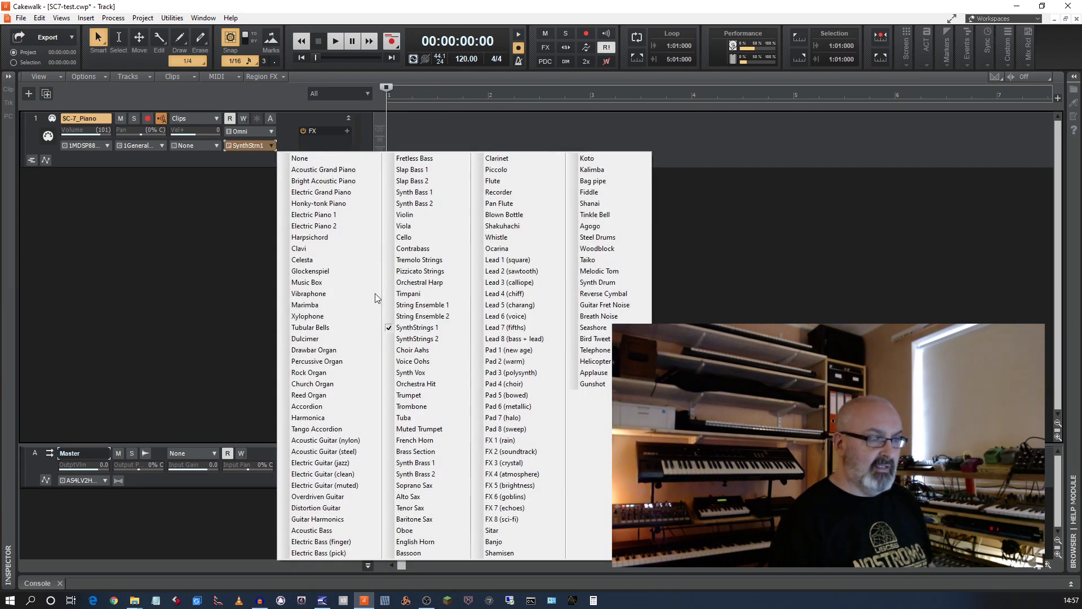
left_click(315, 327)
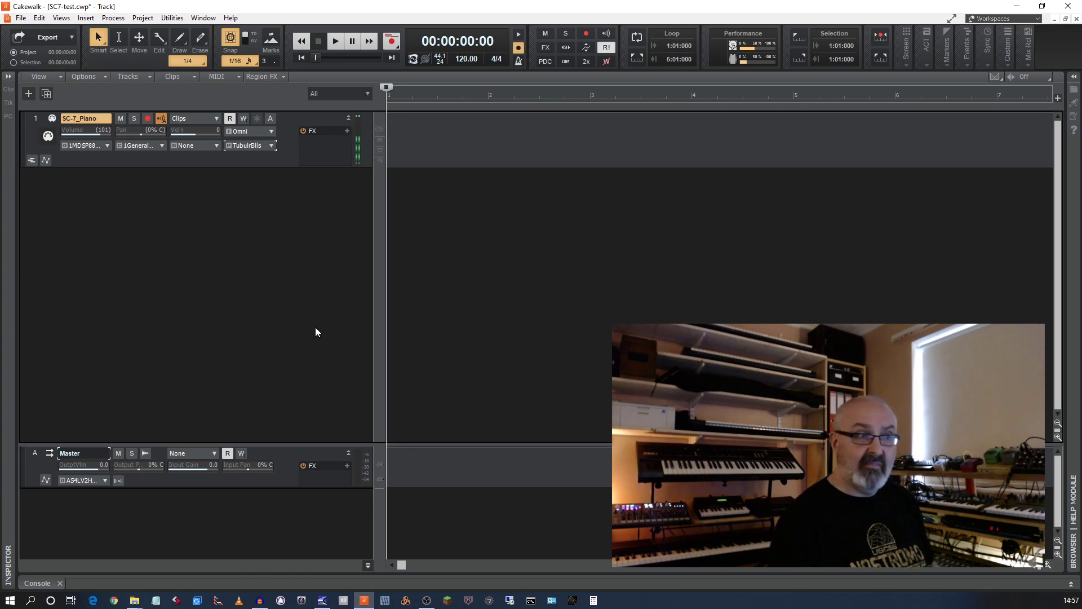
left_click(272, 146)
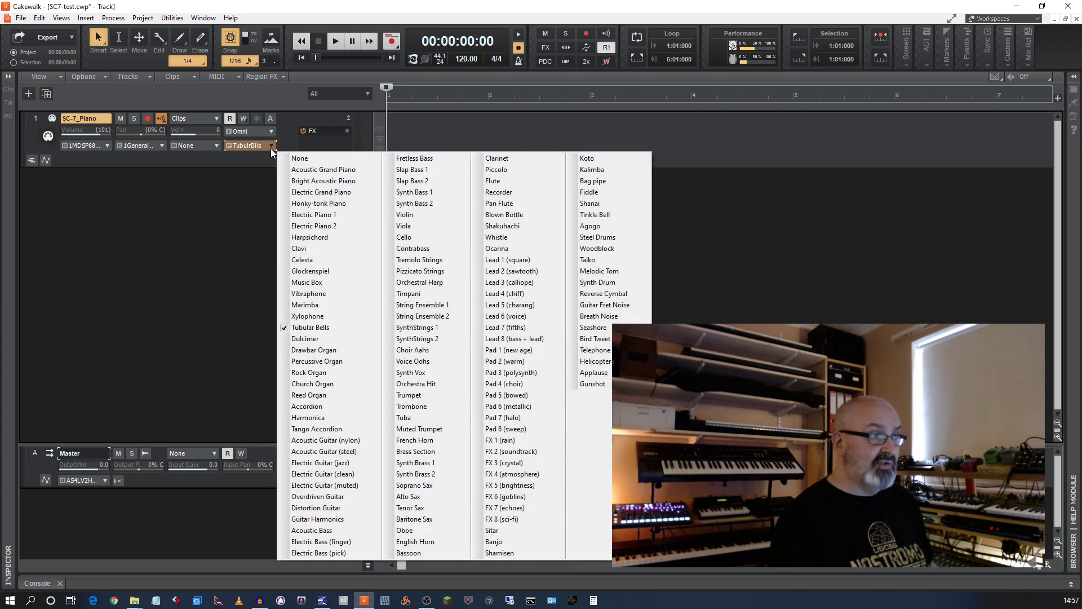
left_click(496, 327)
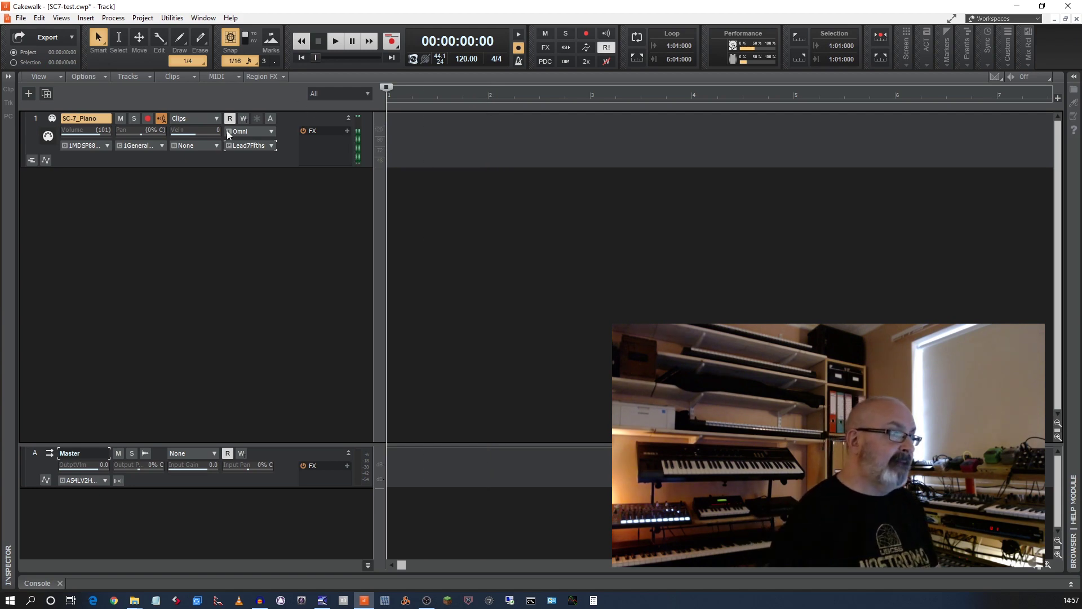
Check the SC-7_Piano track's output options and set its patch to Acoustic Grand Piano.
left_click(106, 144)
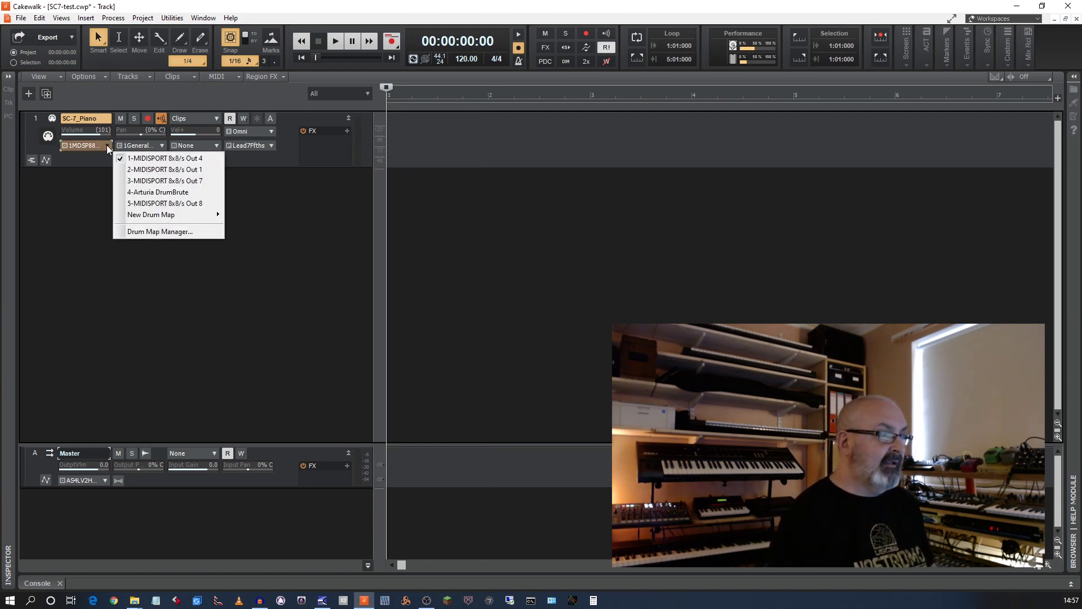
left_click(248, 158)
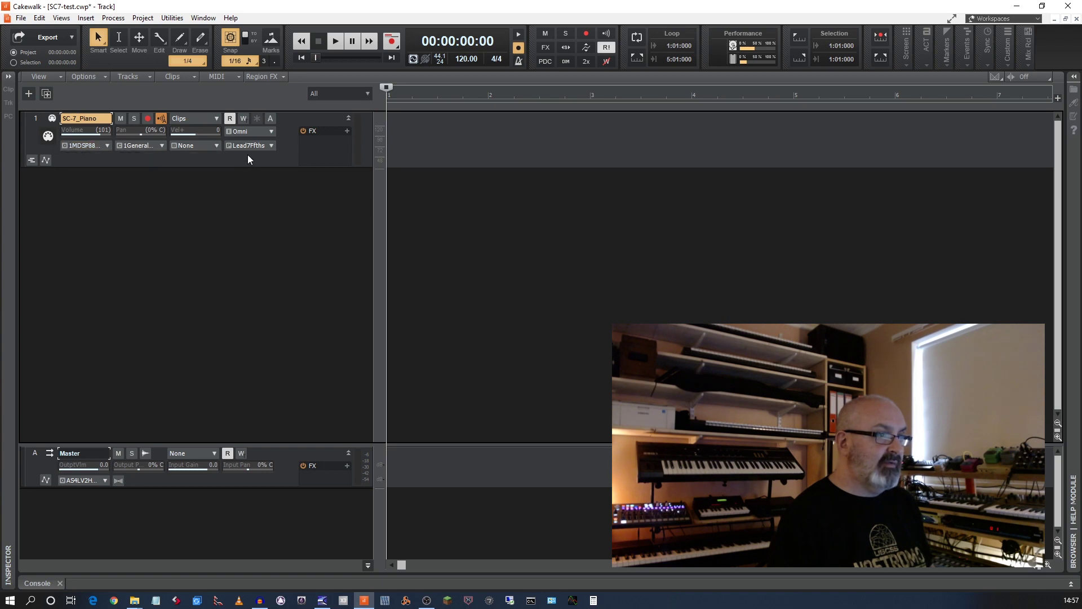
left_click(272, 146)
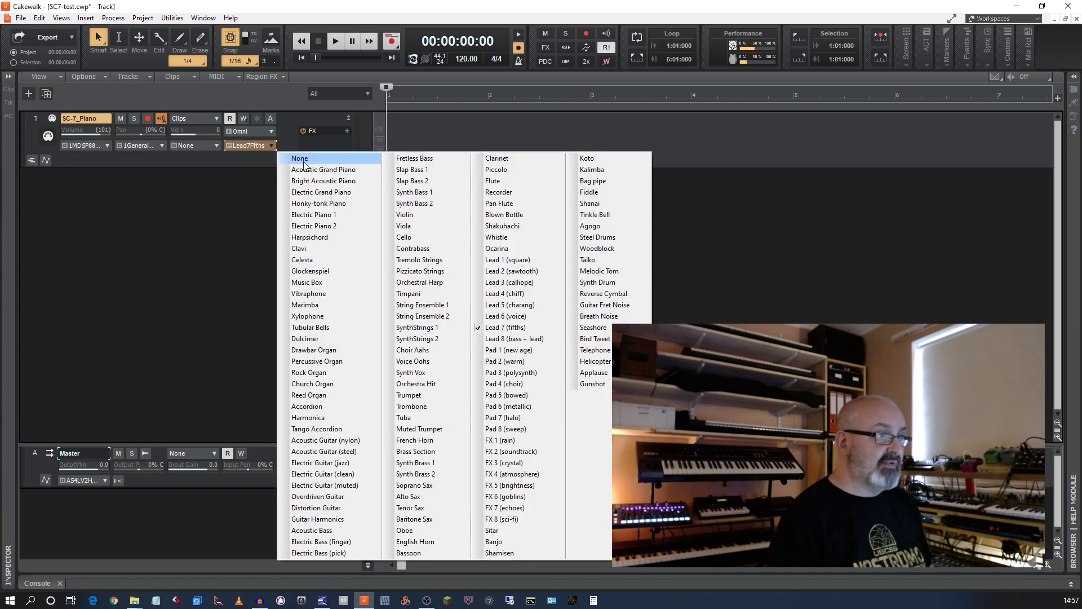
left_click(316, 166)
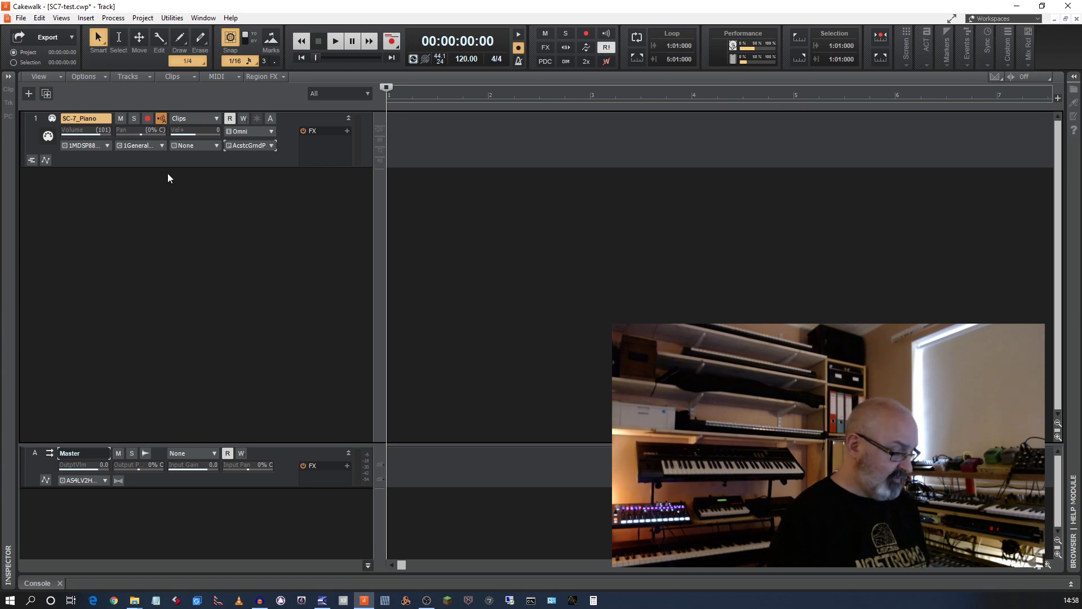
Show an automation lane under the SC-7_Piano track and assign it to Reverb (default Ch. 1).
left_click(46, 162)
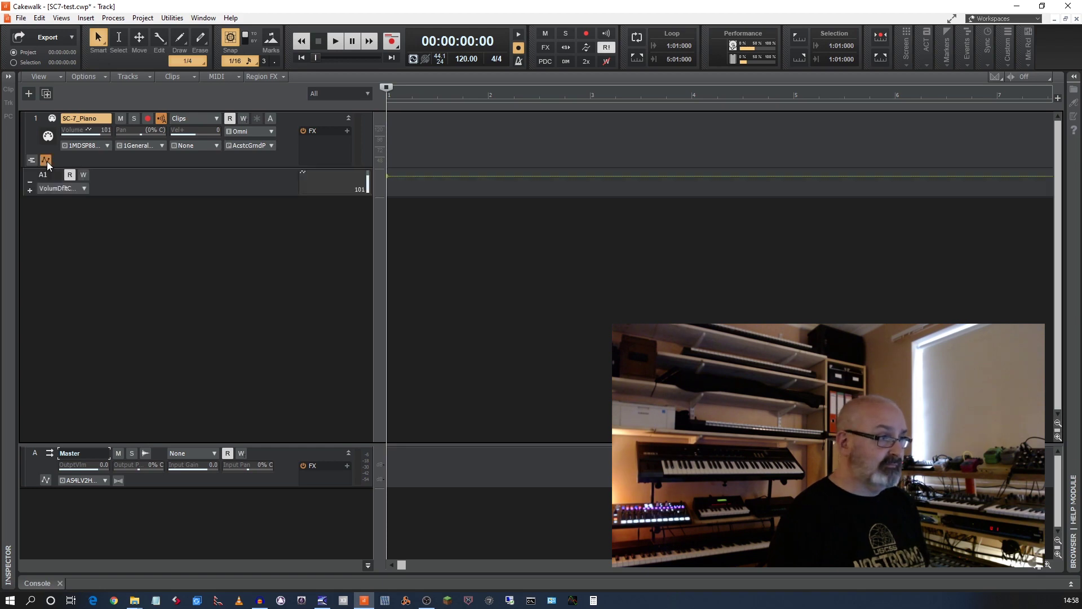
left_click(86, 189)
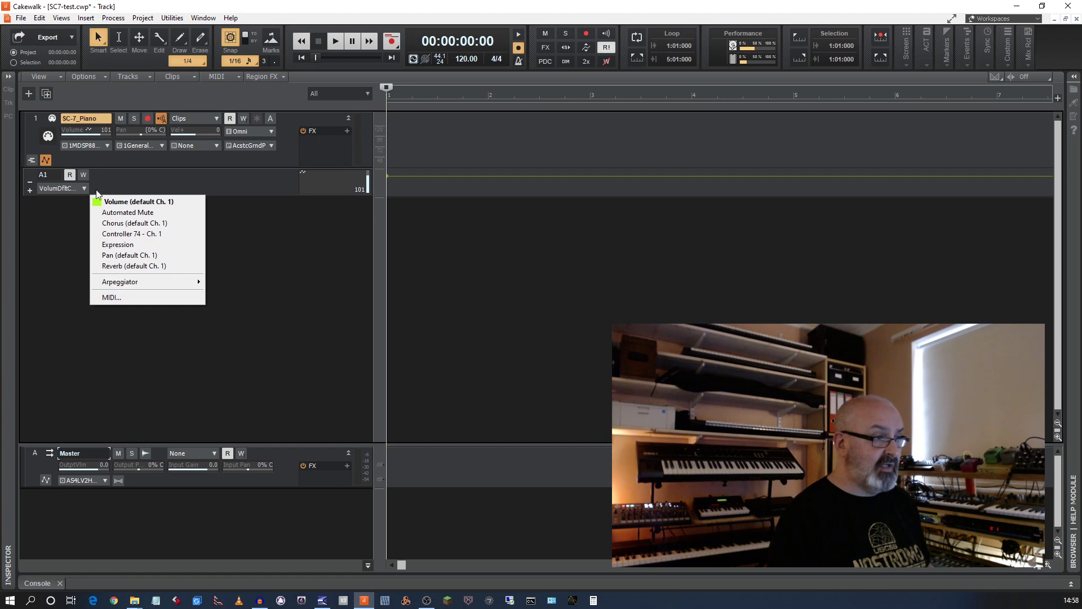
left_click(147, 266)
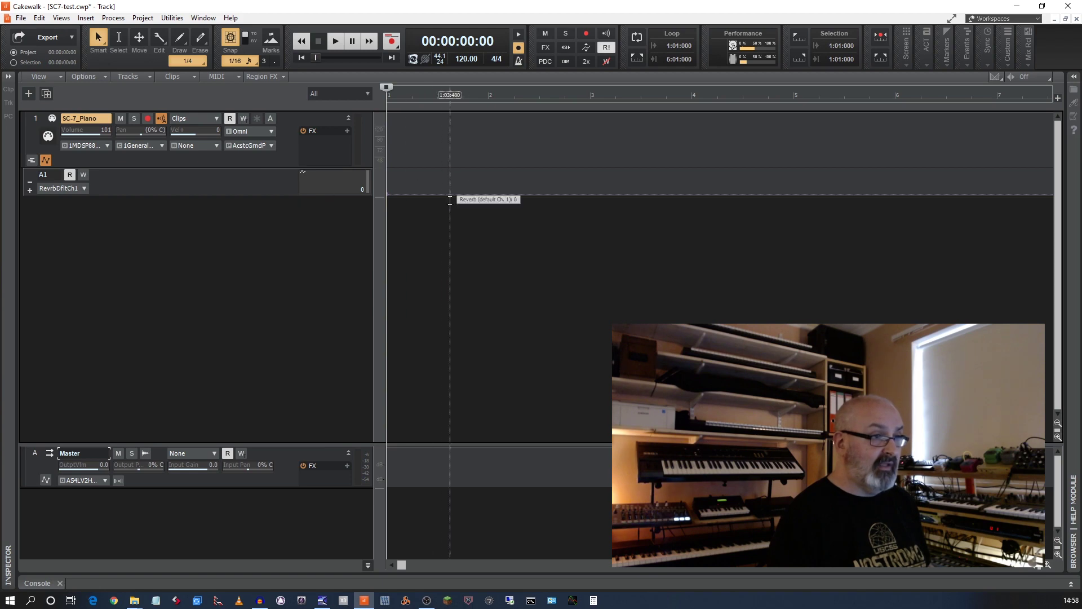
Draw a reverb envelope that rises to 127 within bar 1 and holds into bar 2, and move the playhead to about 00:00:01:19.
left_click_drag(443, 192, 462, 171)
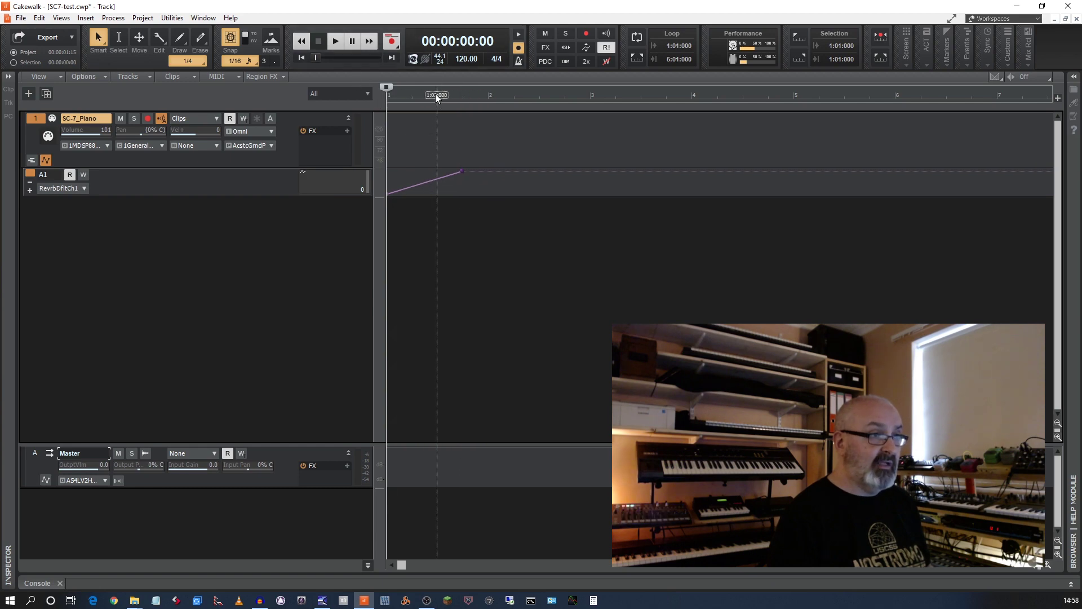
left_click(529, 171)
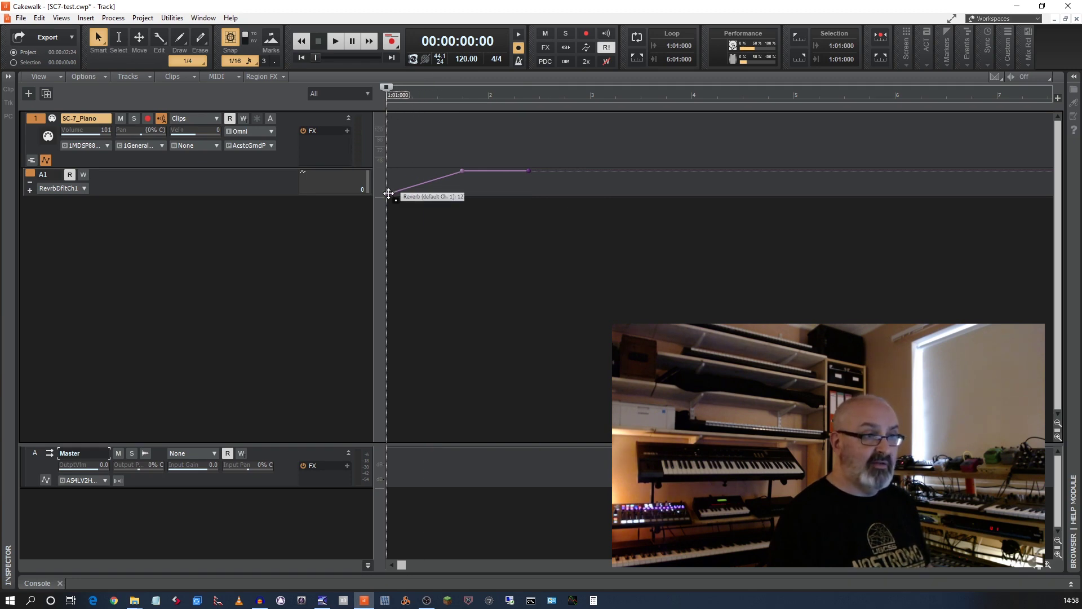
left_click(469, 95)
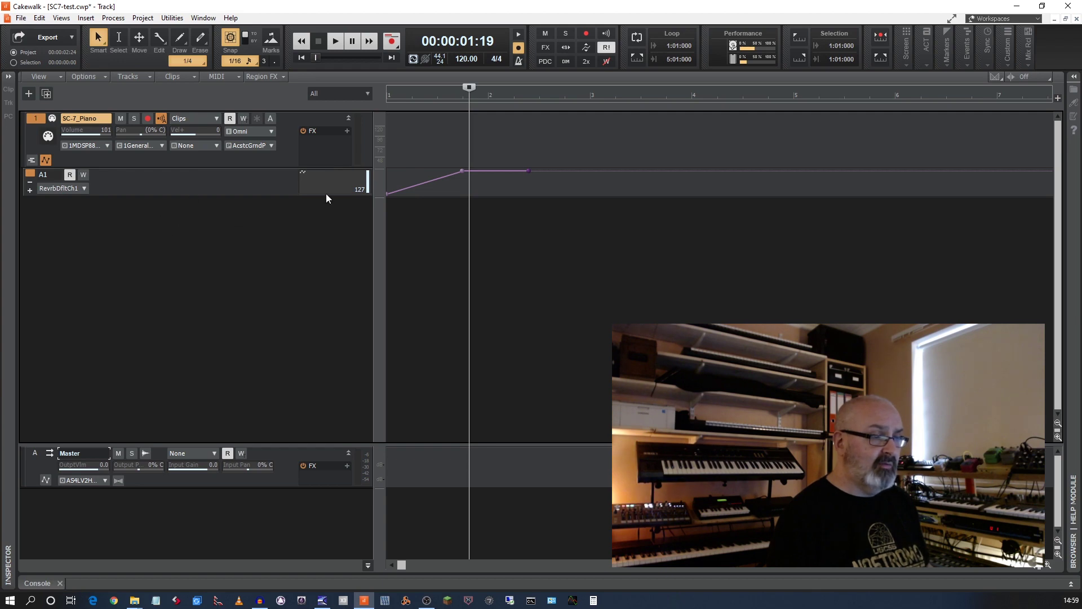
Add a second automation lane to the SC-7_Piano track and assign it to Chorus (default Ch. 1).
right_click(87, 215)
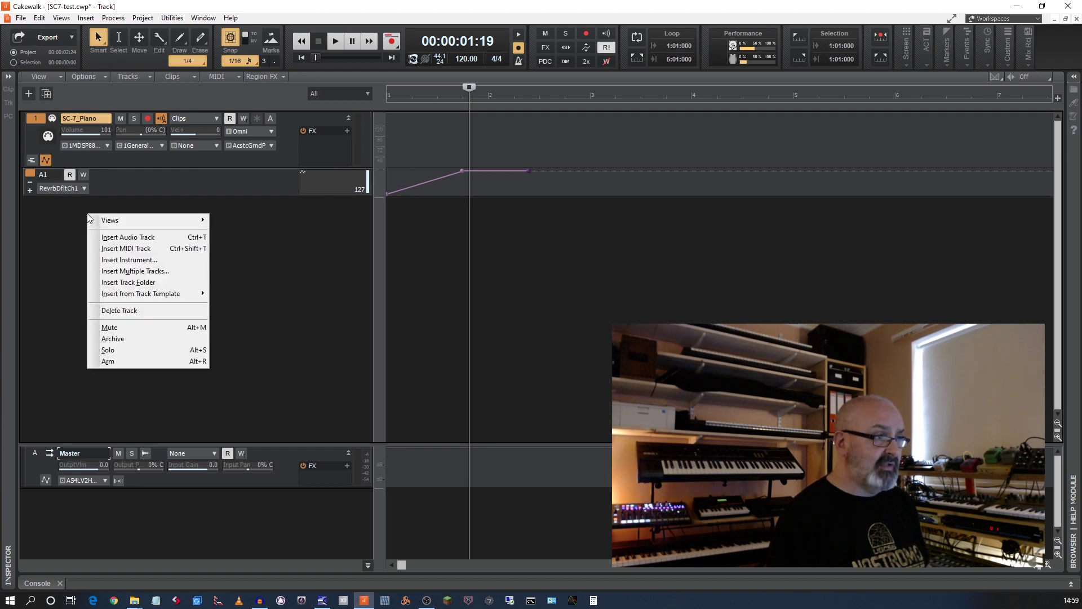
left_click(29, 191)
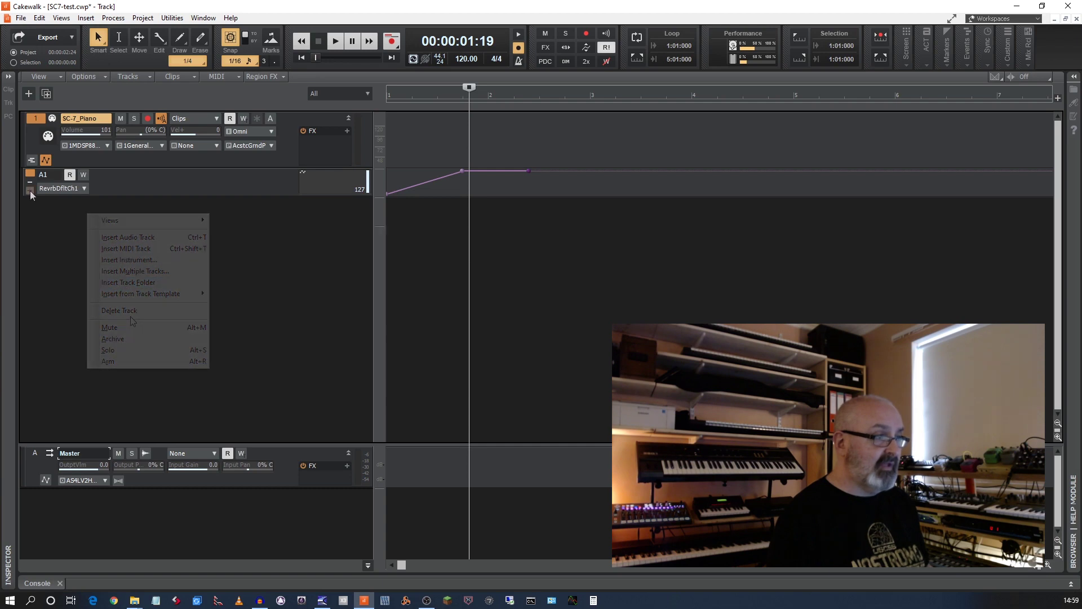
left_click(30, 191)
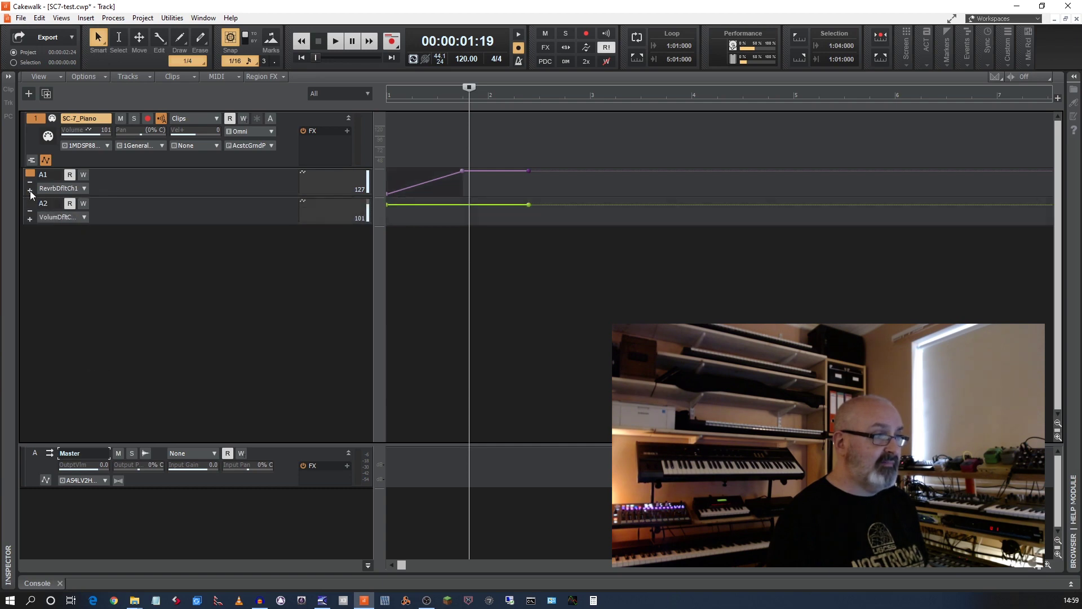
left_click(83, 217)
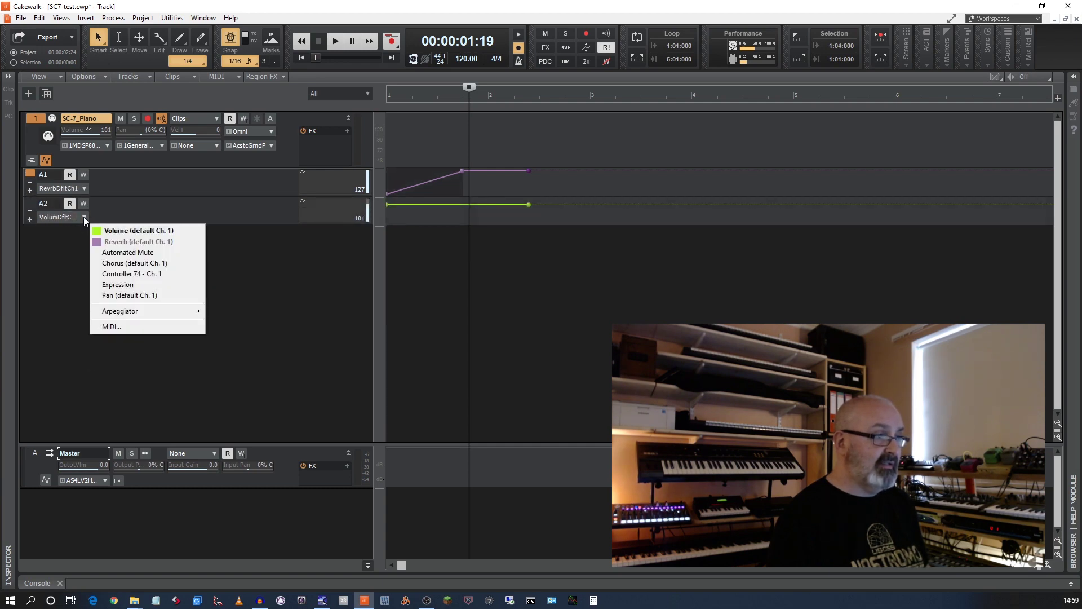
left_click(116, 264)
Shape the chorus envelope to rise to 127 around bar 2 while reverb falls to 0, and move the playhead to 00:00:03:11.
mouse_move(506, 216)
left_click_drag(498, 216, 494, 223)
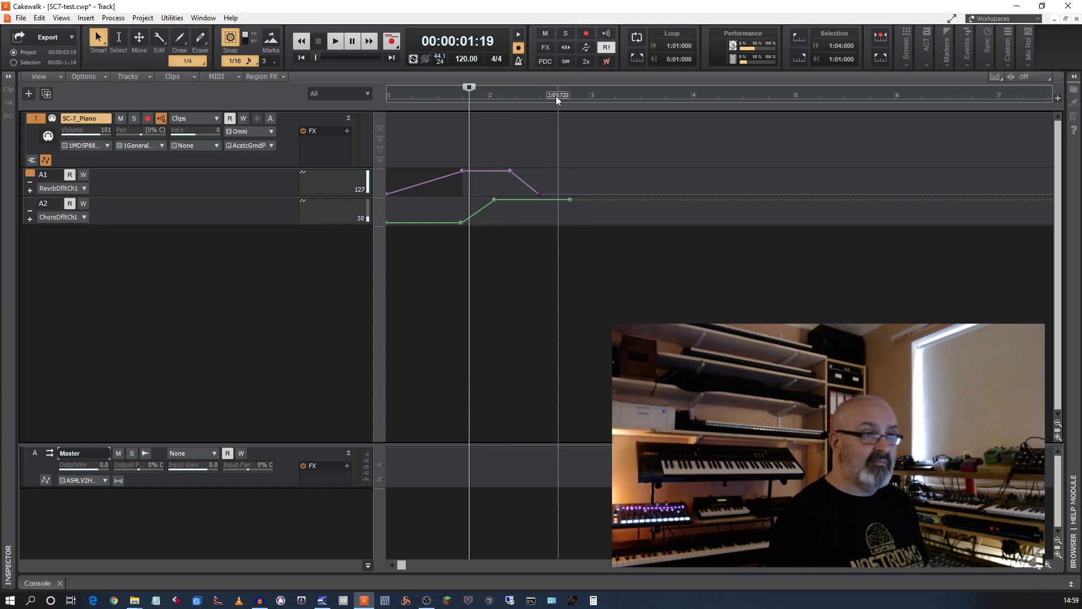
left_click(556, 96)
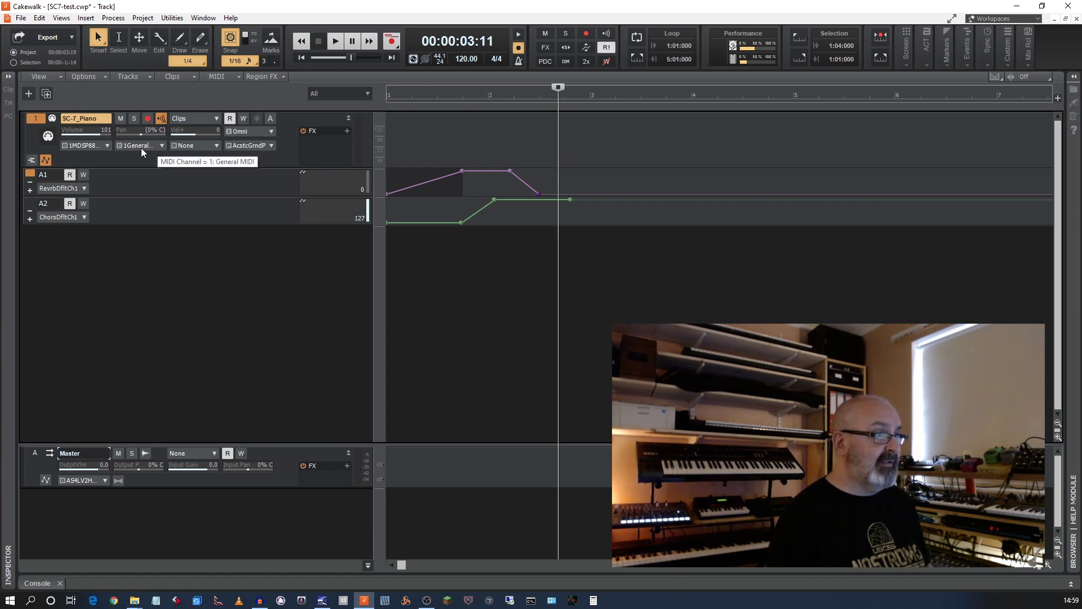
Set the SC-7_Piano track's patch to SynthStrings 2 and move the playhead to just after the start of bar 2.
left_click(272, 146)
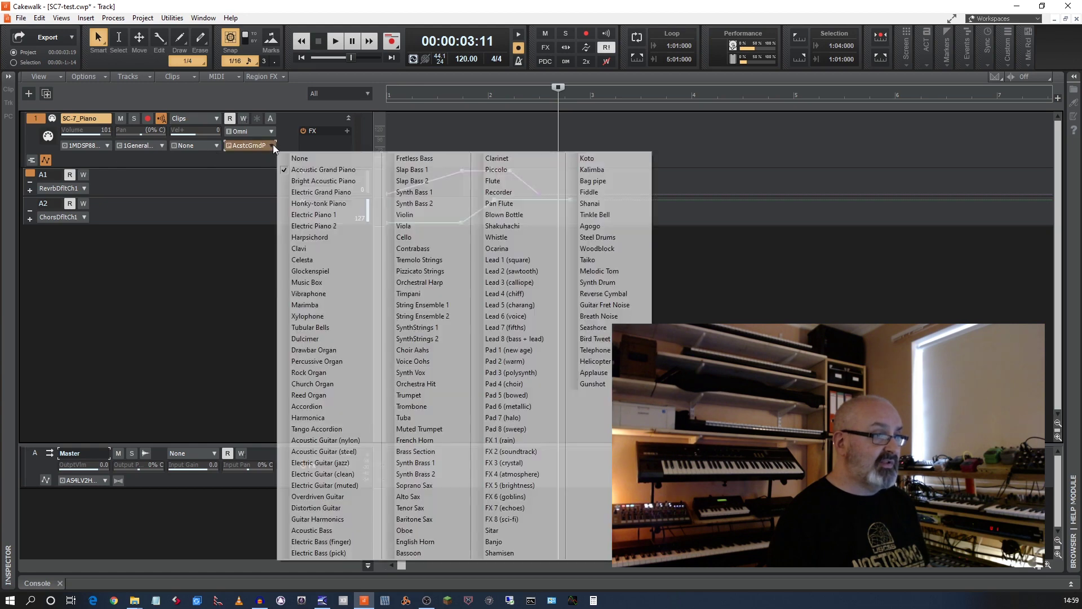
left_click(416, 338)
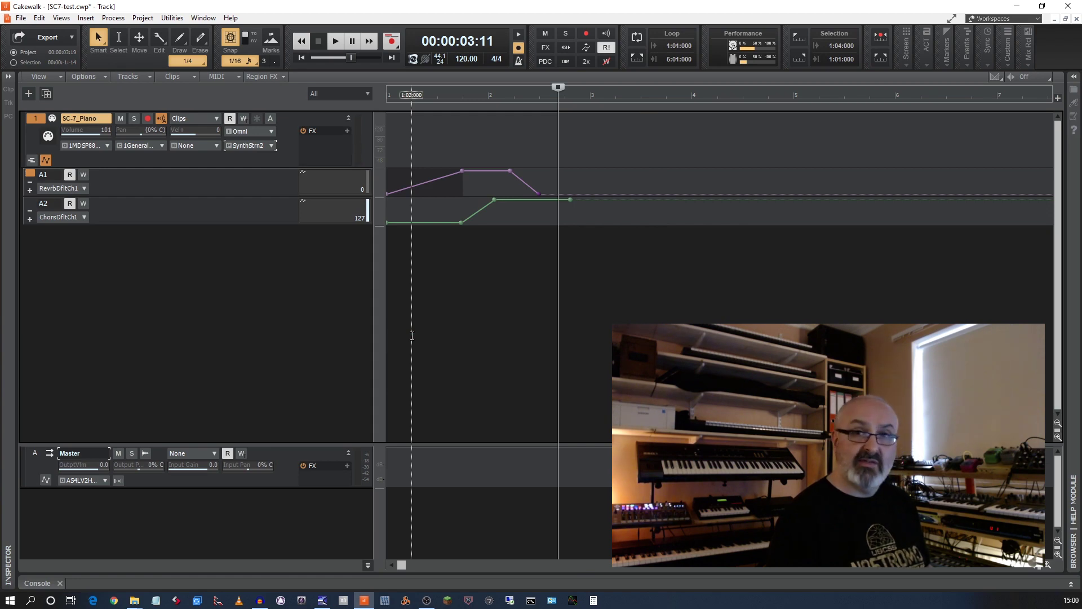
left_click(502, 95)
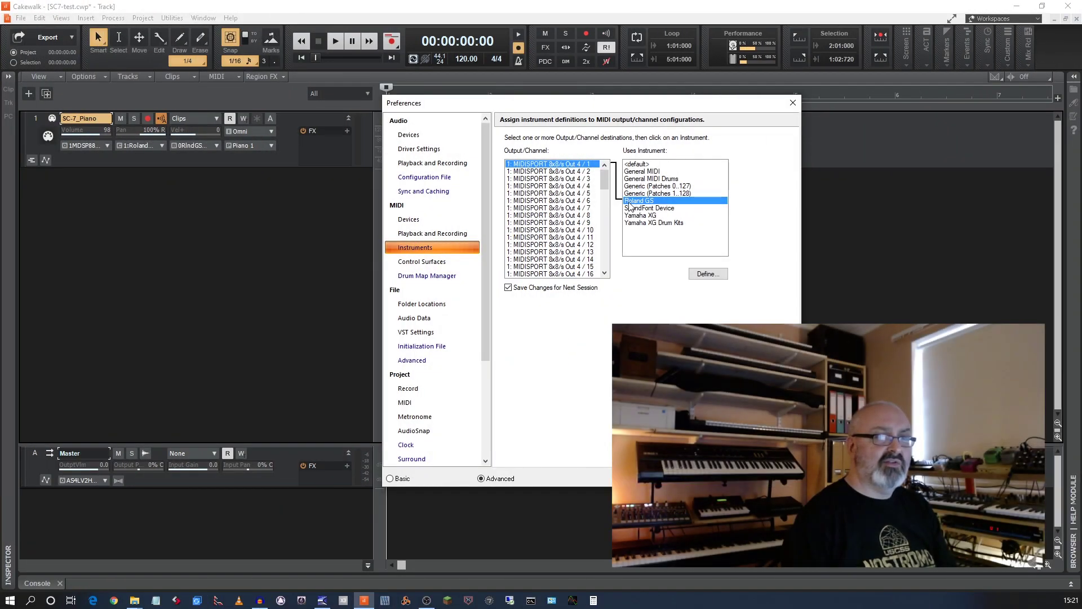
Check which instrument definition is assigned to other MIDISPORT 8x8/s Out 4 channels, including channel 7, and close the preferences.
left_click(562, 188)
left_click(563, 208)
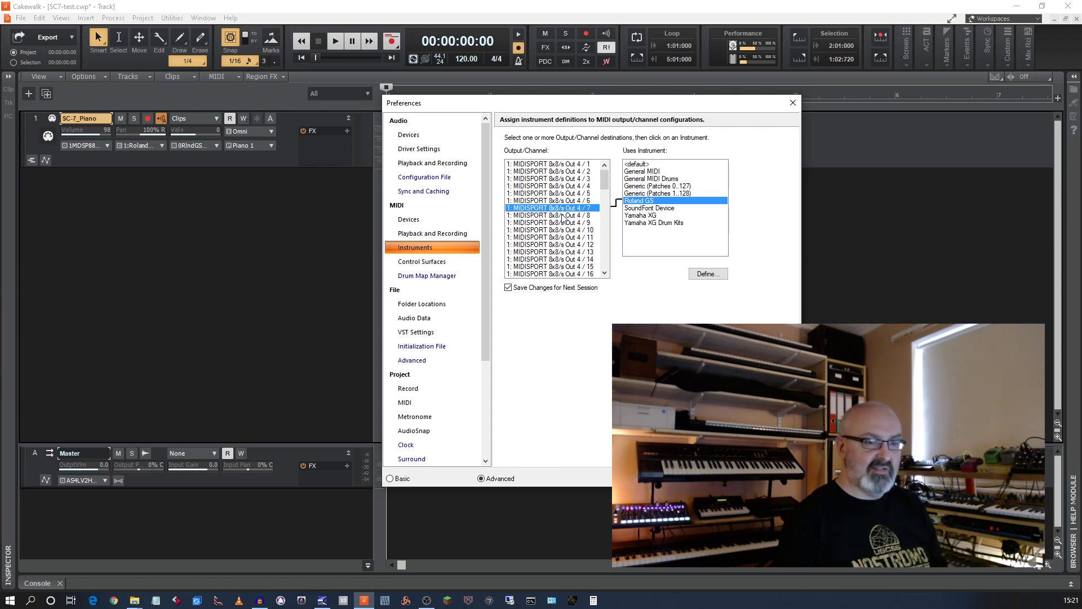
key("Return")
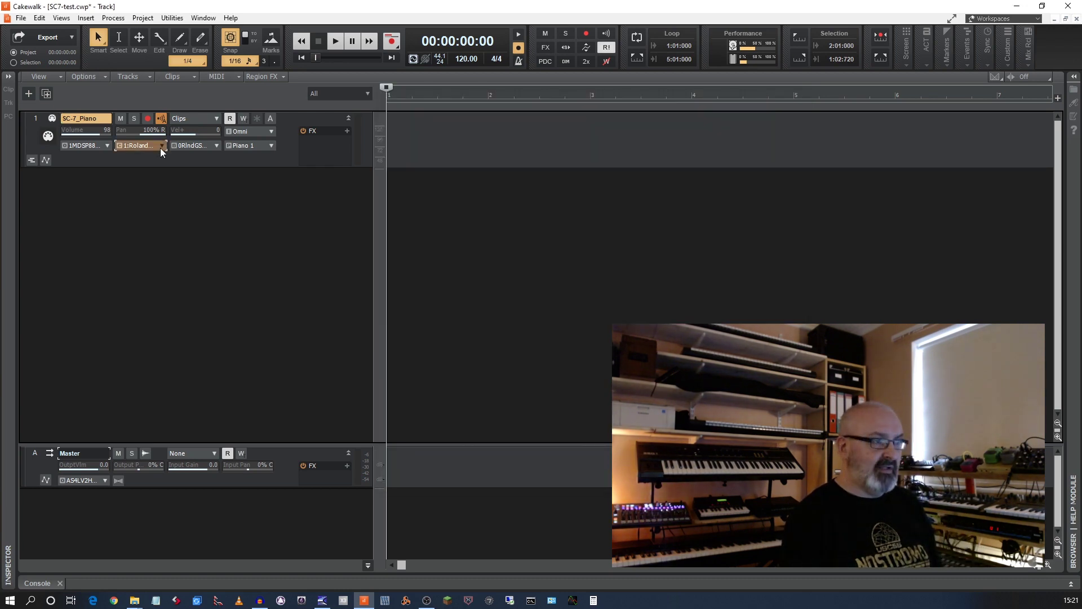
Review the SC-7_Piano track's available channels, banks and patches, choosing the 0-Roland GS Capital Tones bank.
left_click(160, 147)
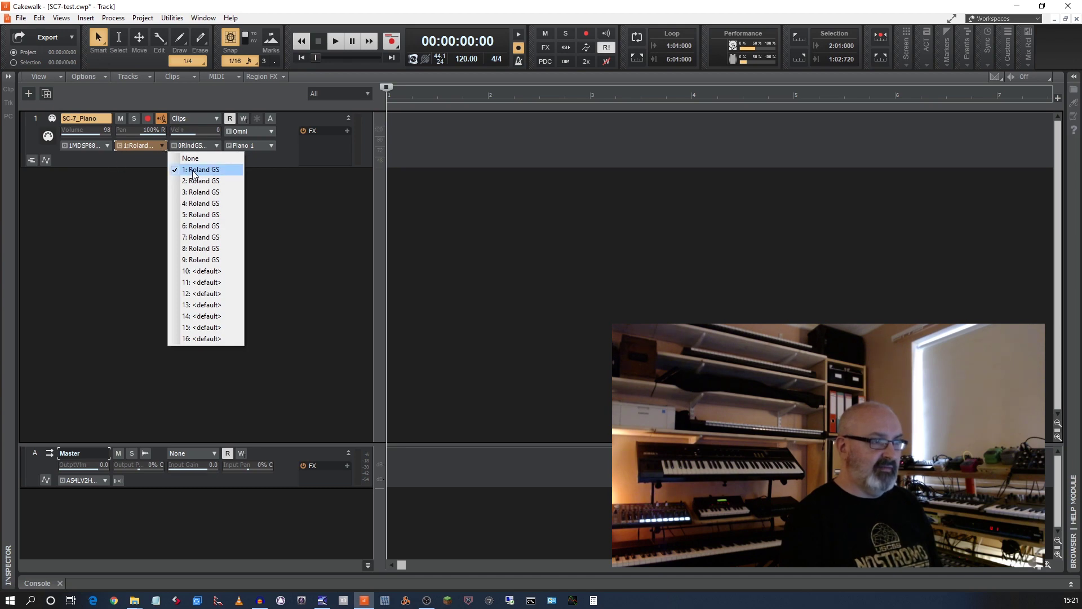
left_click(136, 161)
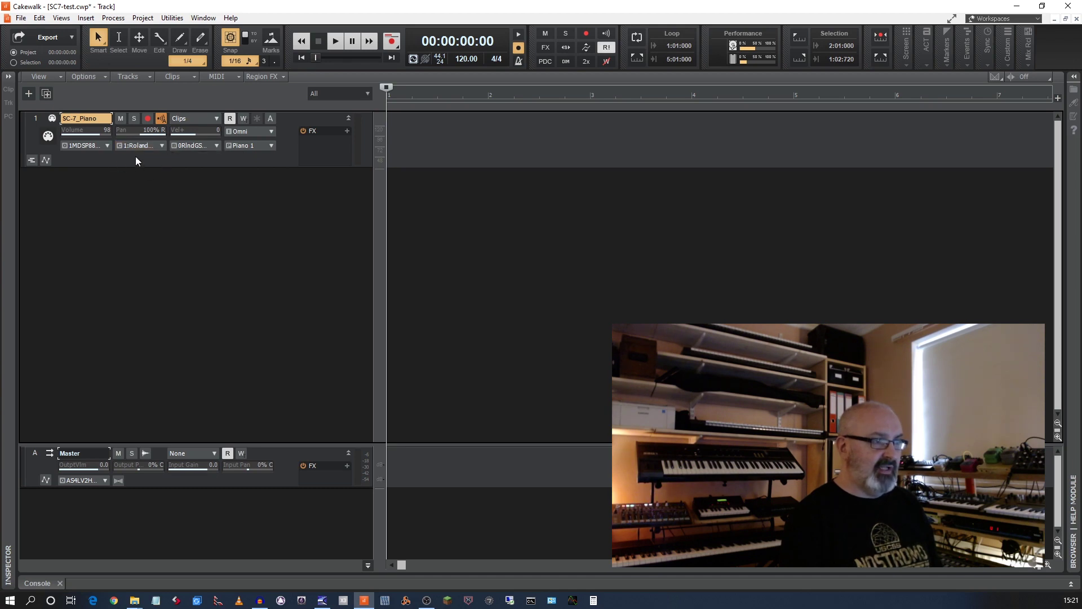
left_click(217, 145)
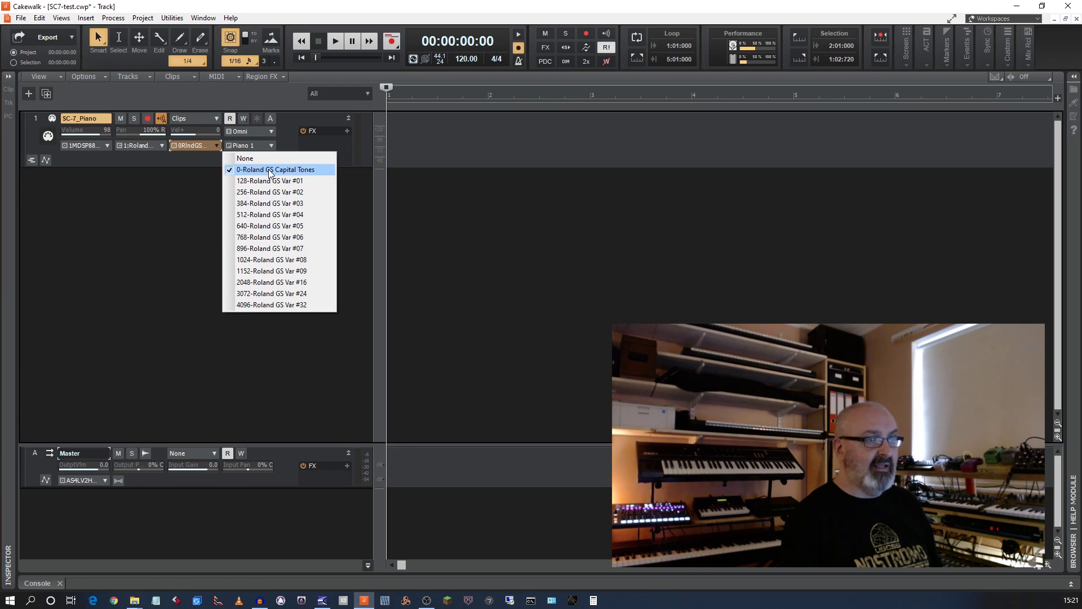
left_click(271, 171)
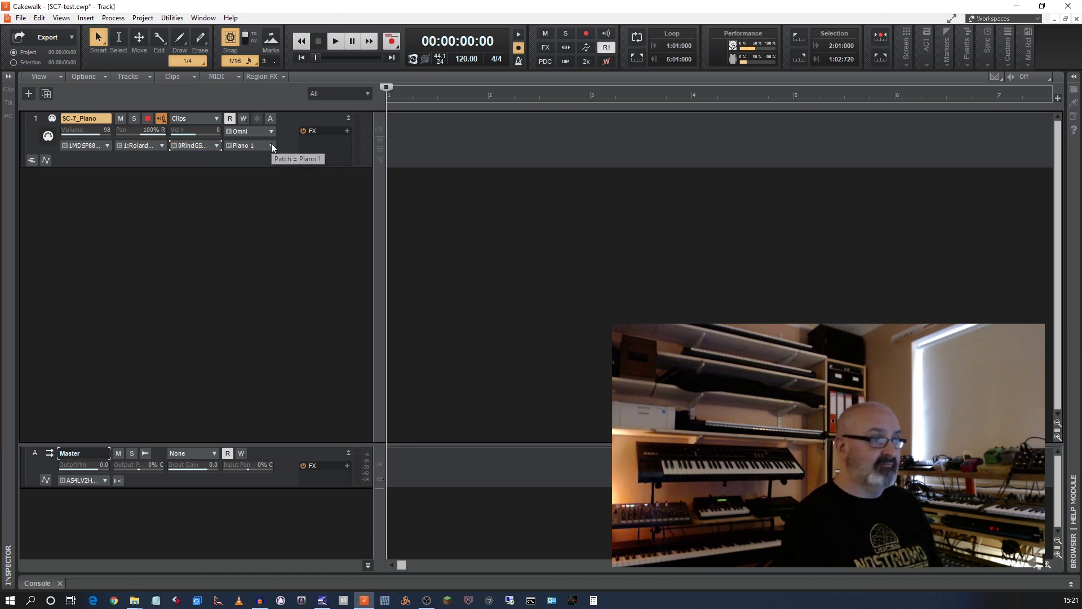
left_click(272, 145)
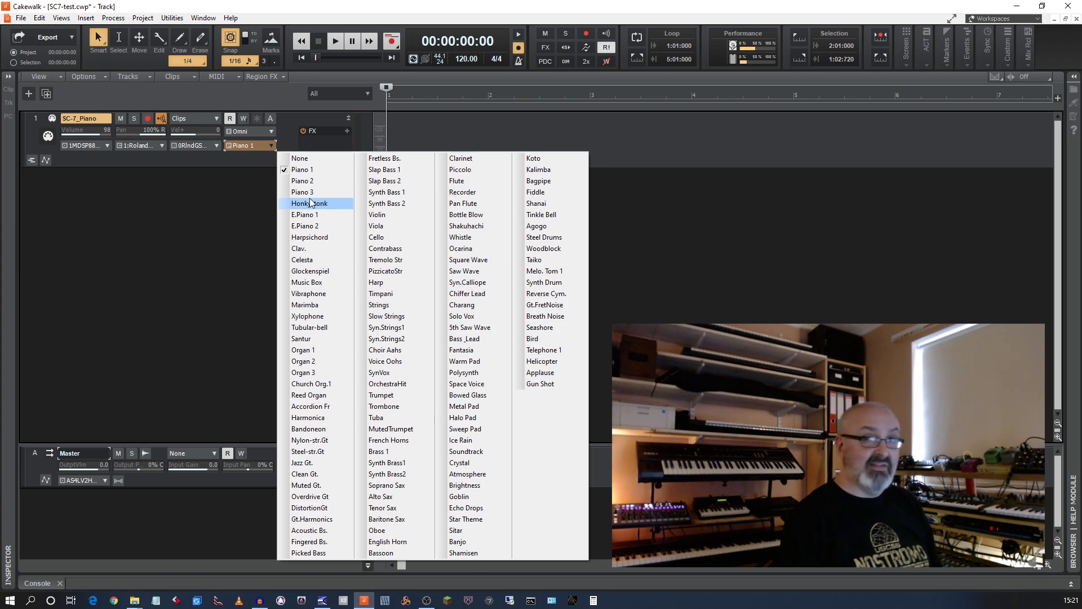
left_click(227, 216)
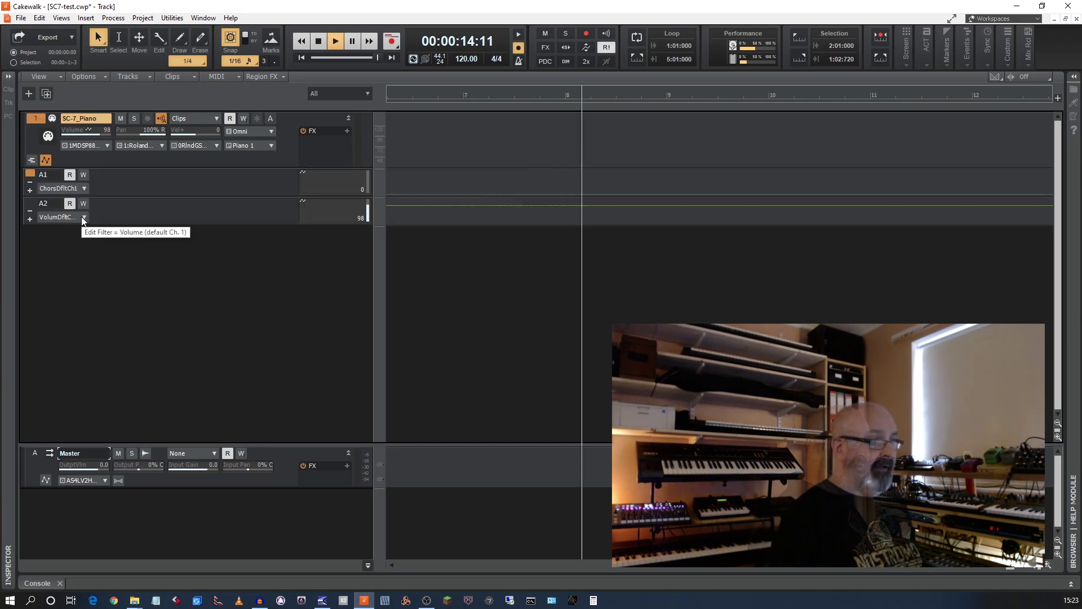
Examine the MIDI controllers offered for a Control envelope on channel 1 in automation lane A2.
left_click(83, 217)
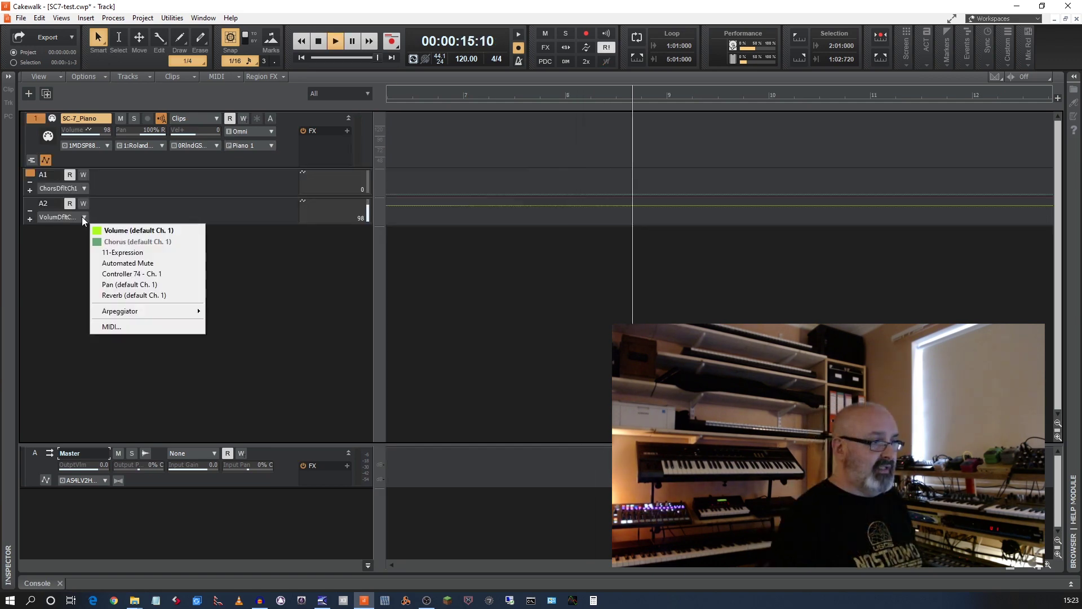
left_click(111, 327)
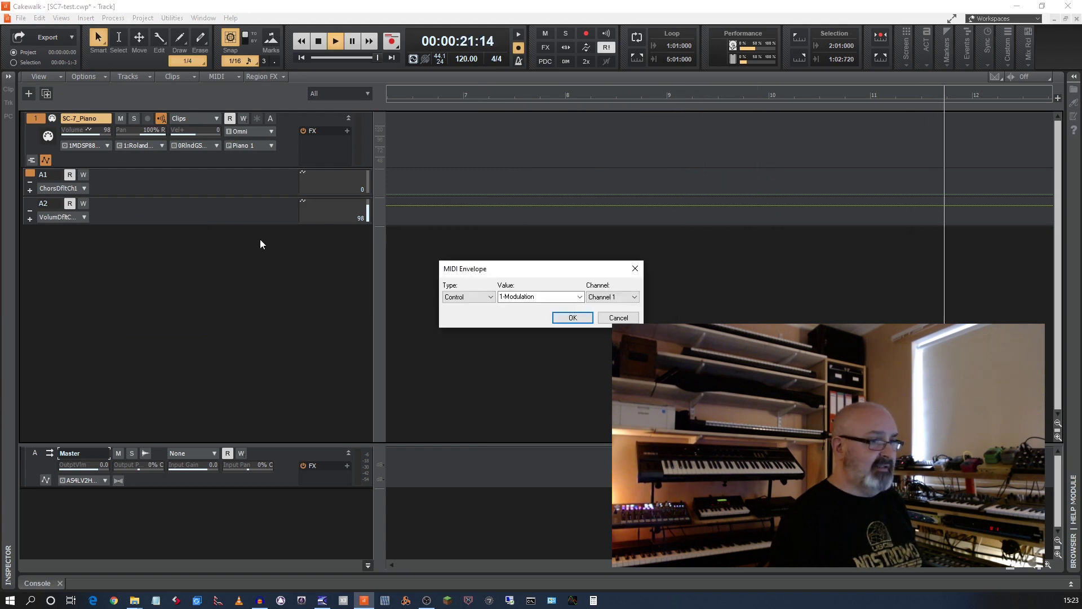
left_click(579, 297)
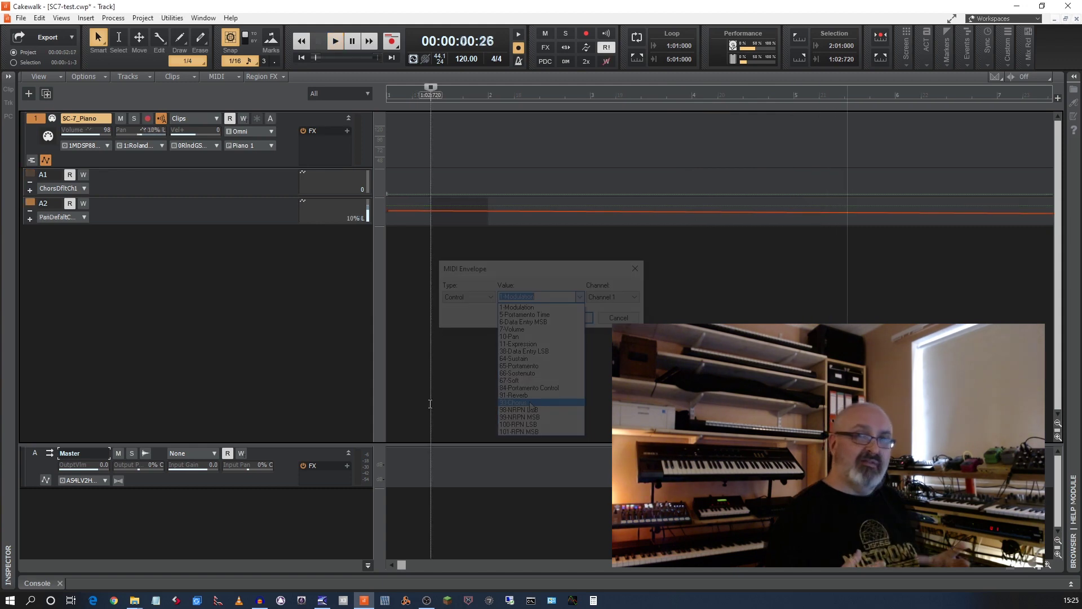
key("Return")
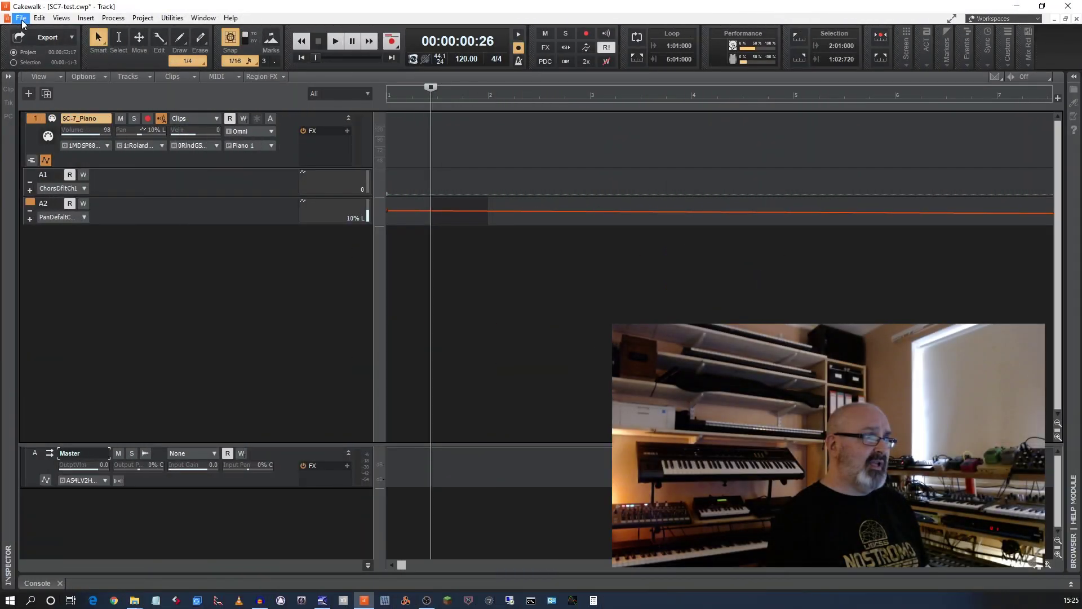
Load Roland.ins from the Instruments folder as the source for importing new instrument definitions.
left_click(39, 18)
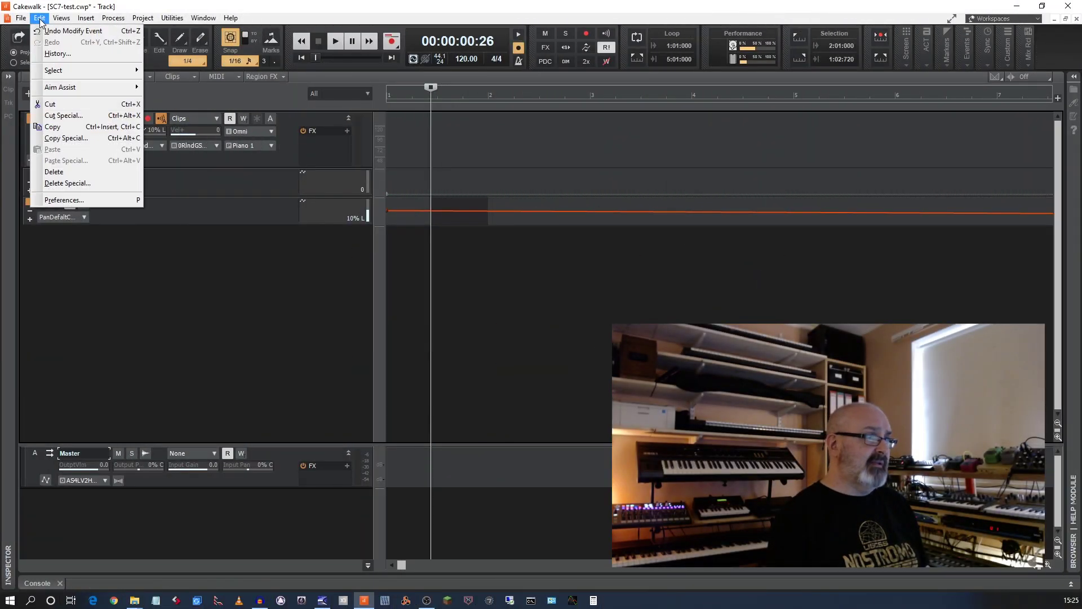
left_click(70, 200)
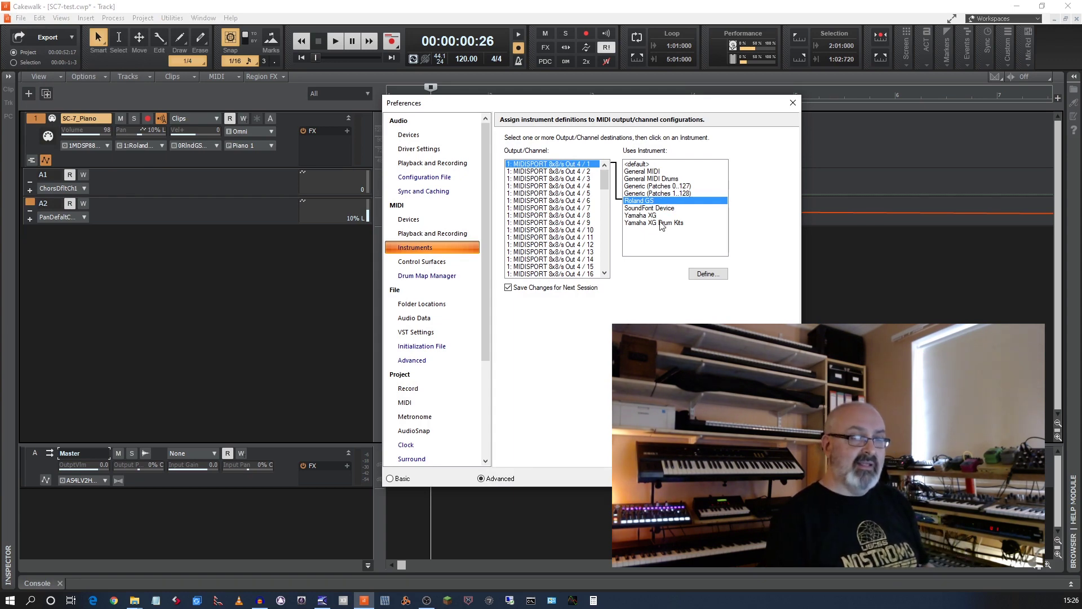
left_click(707, 274)
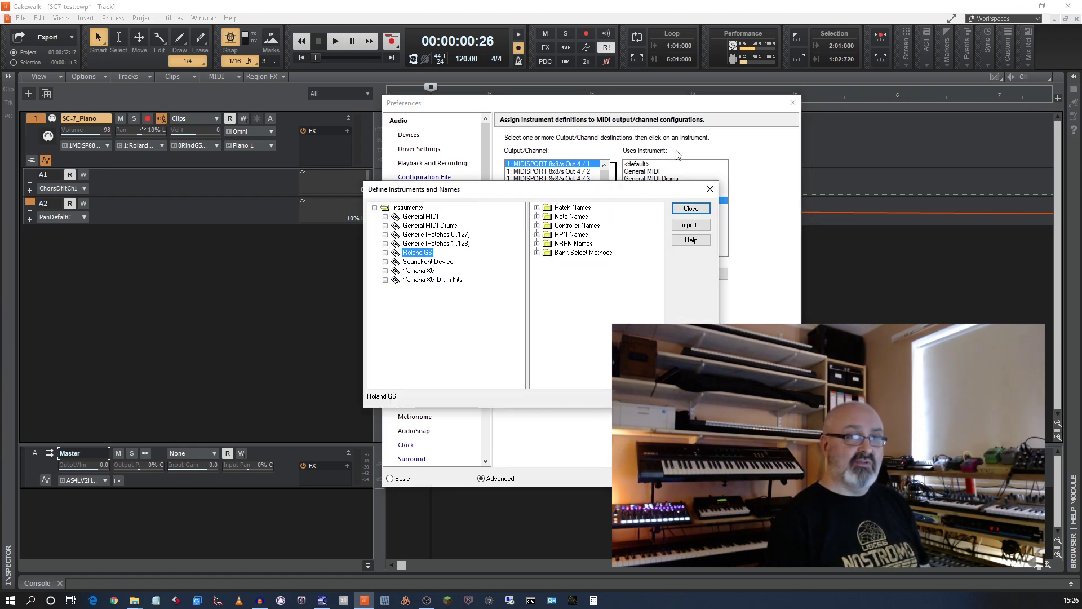
left_click(689, 226)
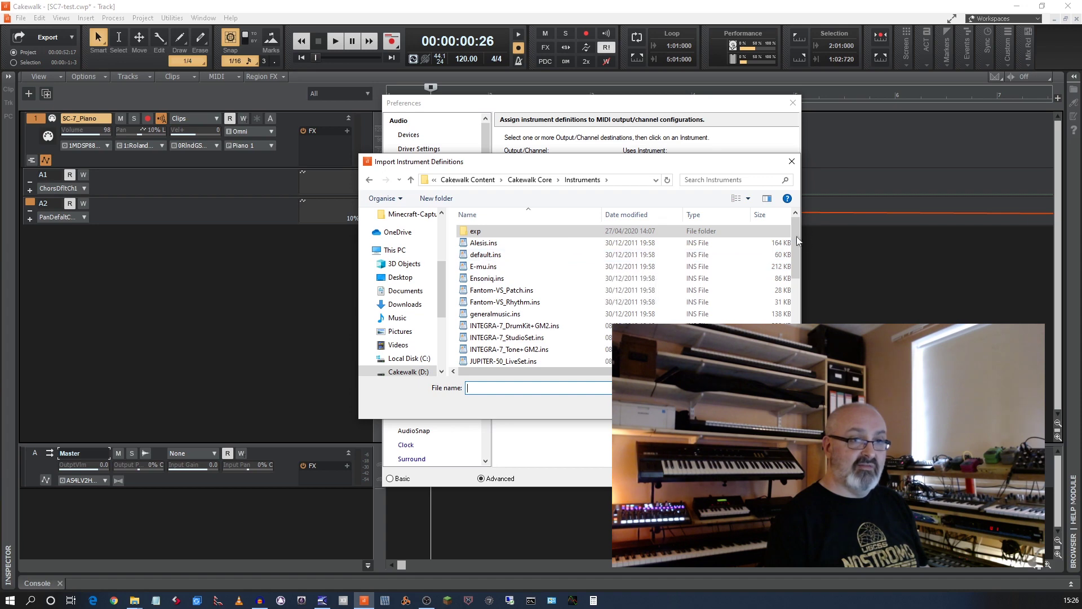
left_click_drag(792, 231, 801, 321)
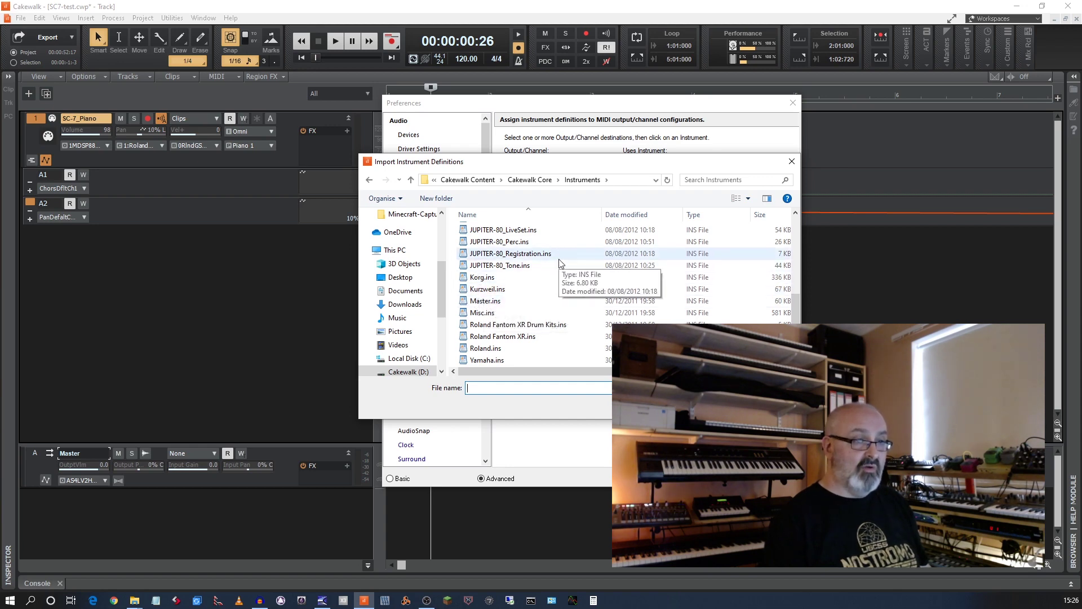
left_click(485, 350)
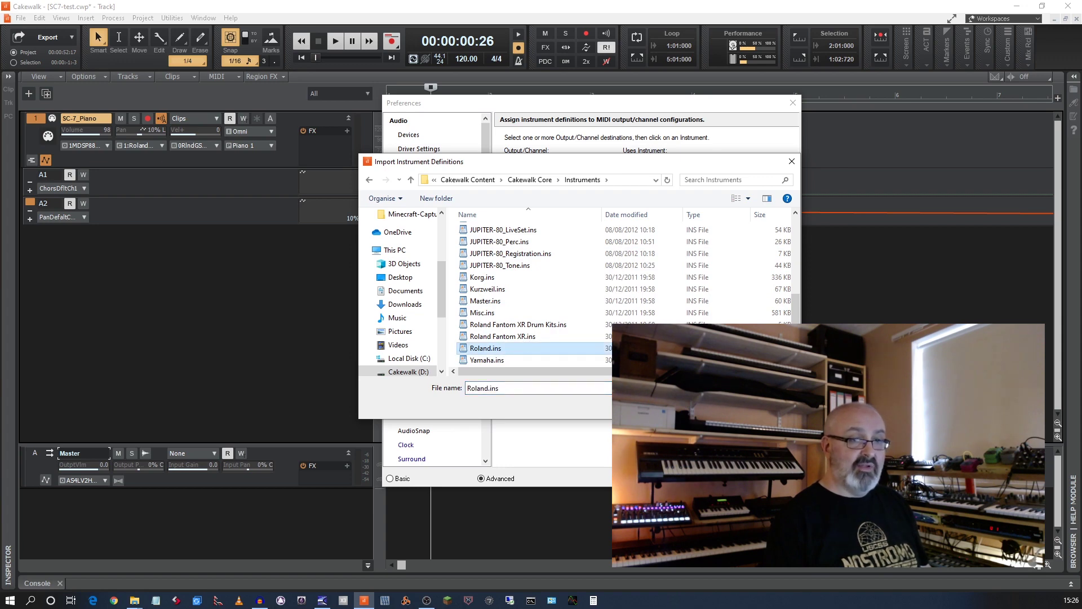
key("Return")
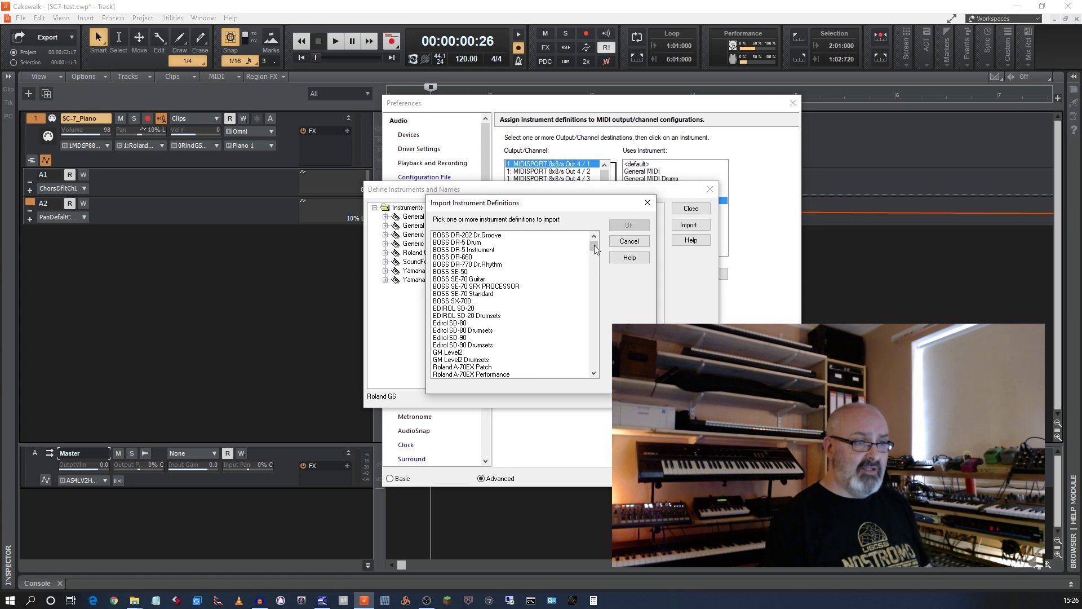
Look through the Roland.ins list for a definition matching the sound module, checking the SC series and the other Roland models.
left_click_drag(594, 248, 595, 262)
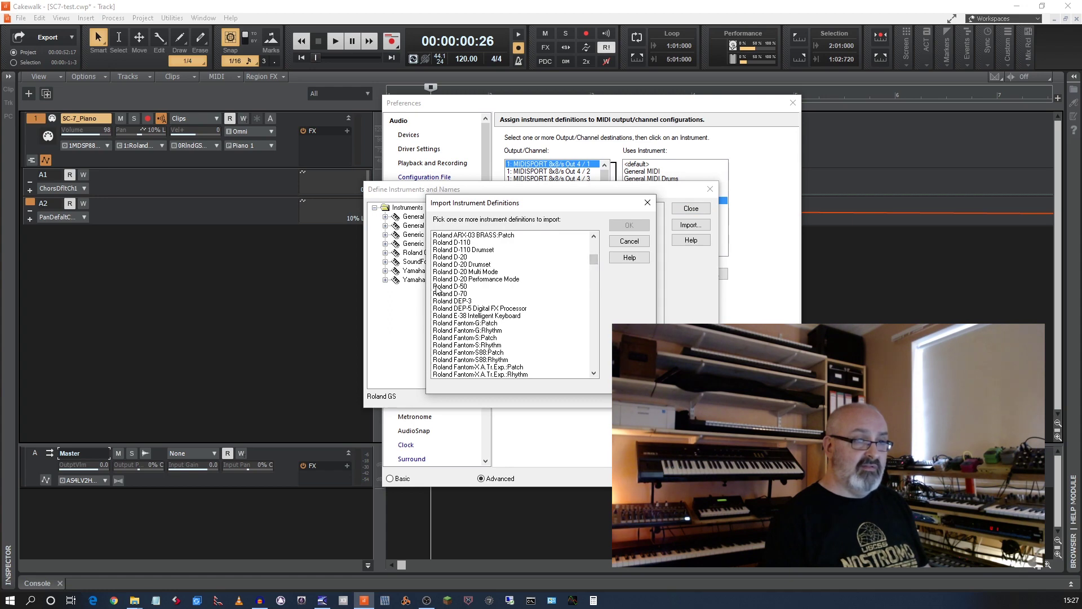
left_click_drag(593, 259, 588, 320)
scroll(520, 311, "up", 3)
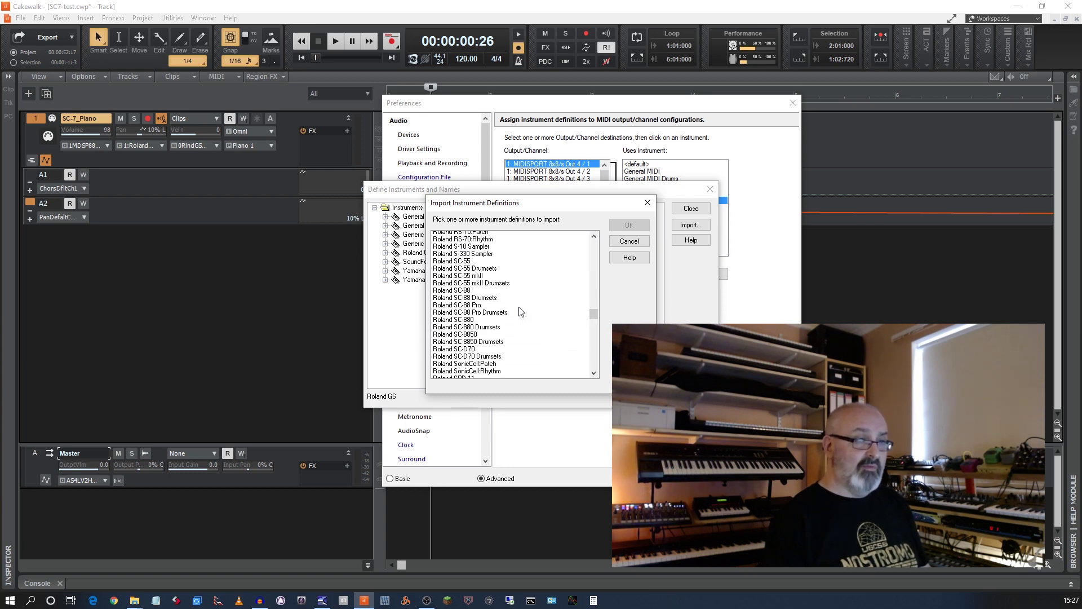
scroll(521, 311, "up", 1)
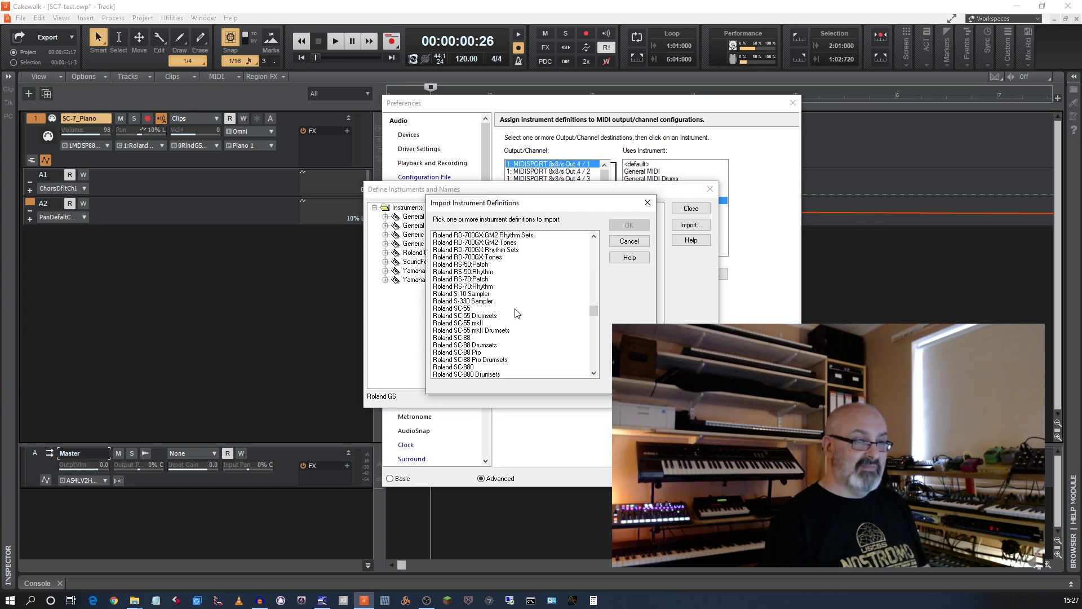
scroll(514, 281, "down", 2)
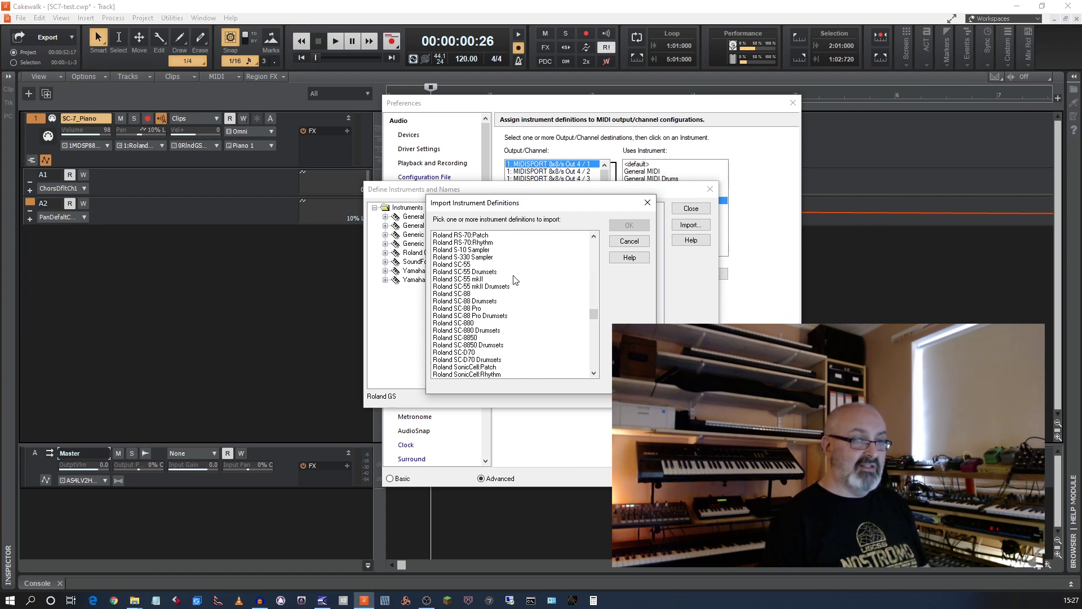
scroll(514, 280, "down", 2)
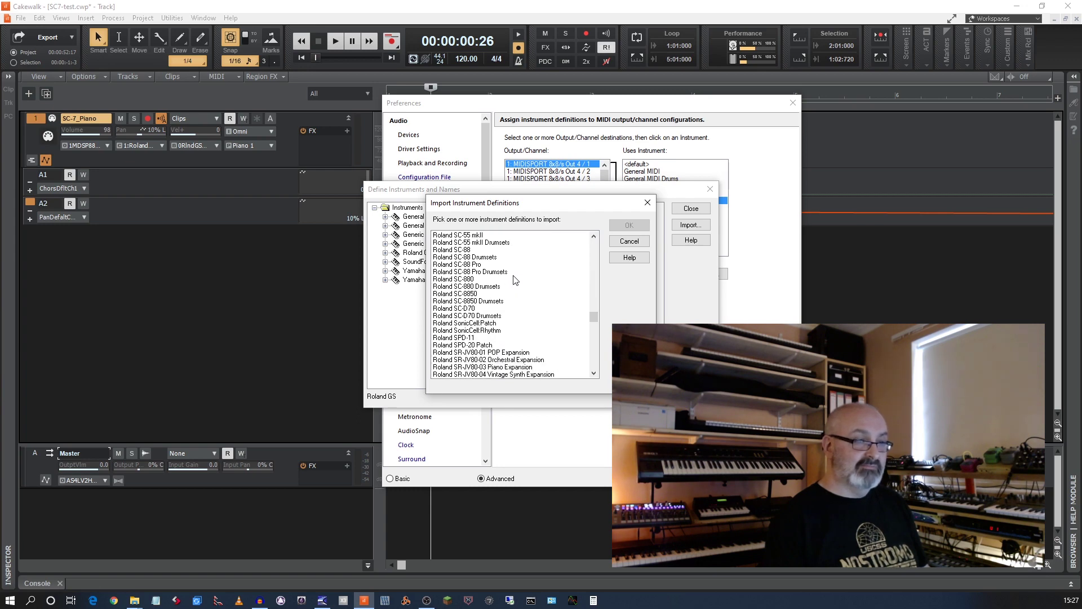
scroll(514, 280, "down", 3)
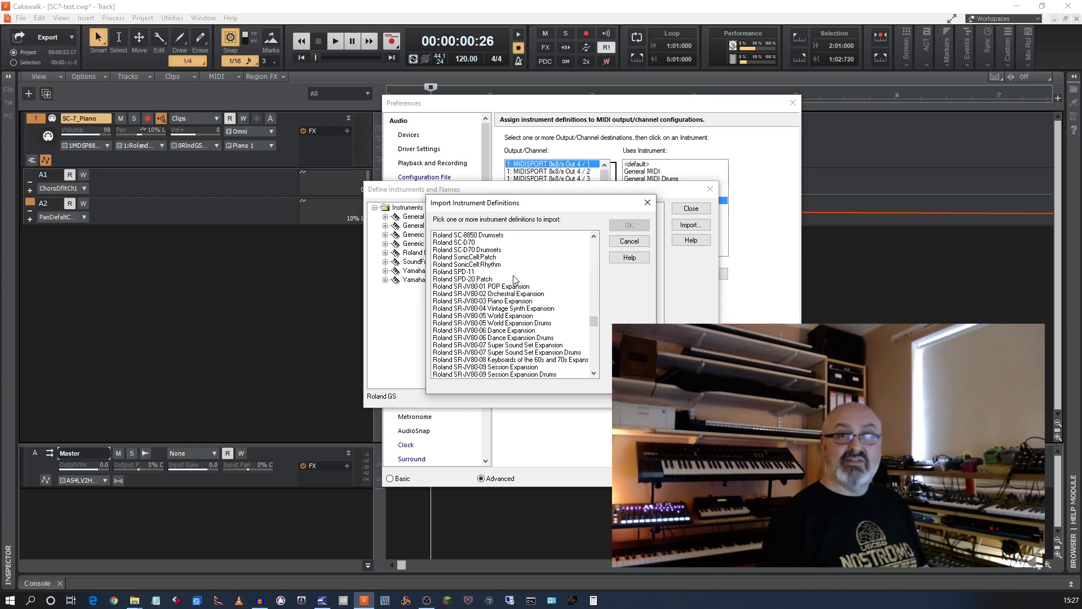
scroll(514, 279, "down", 5)
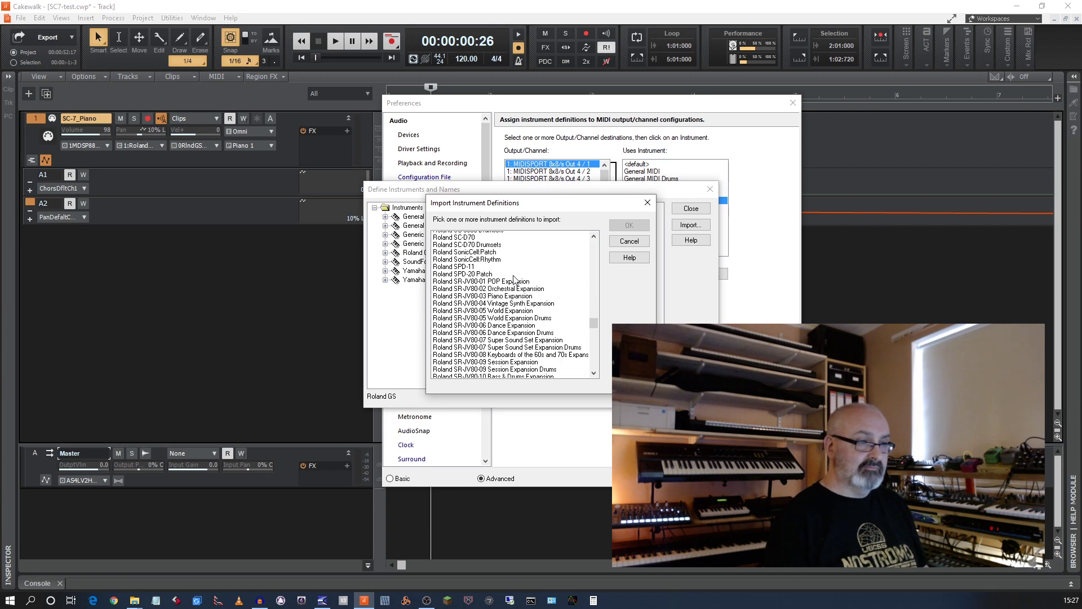
scroll(515, 280, "down", 2)
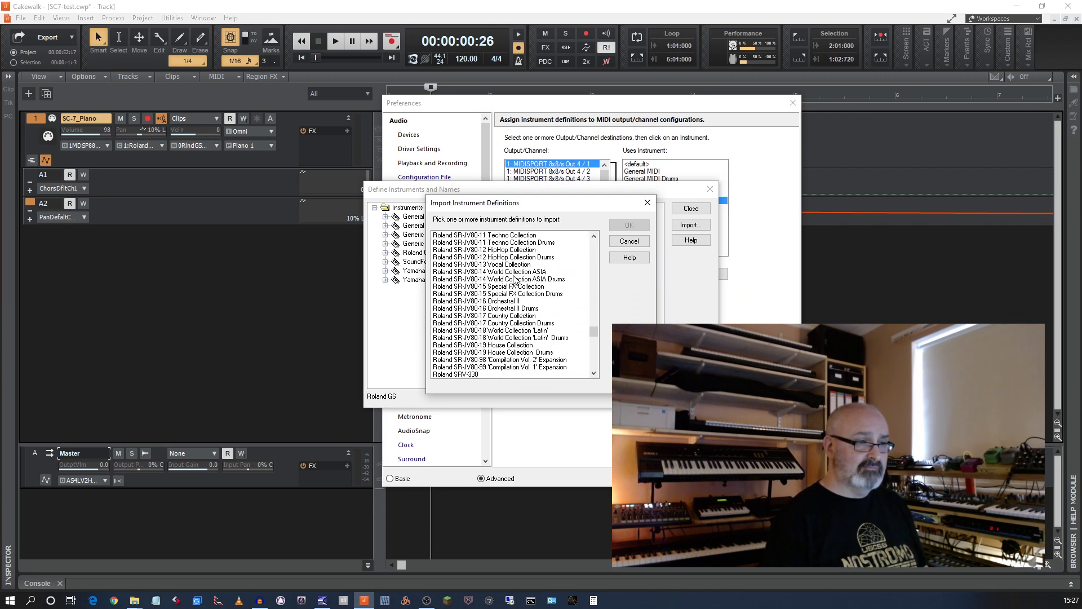
scroll(514, 278, "down", 8)
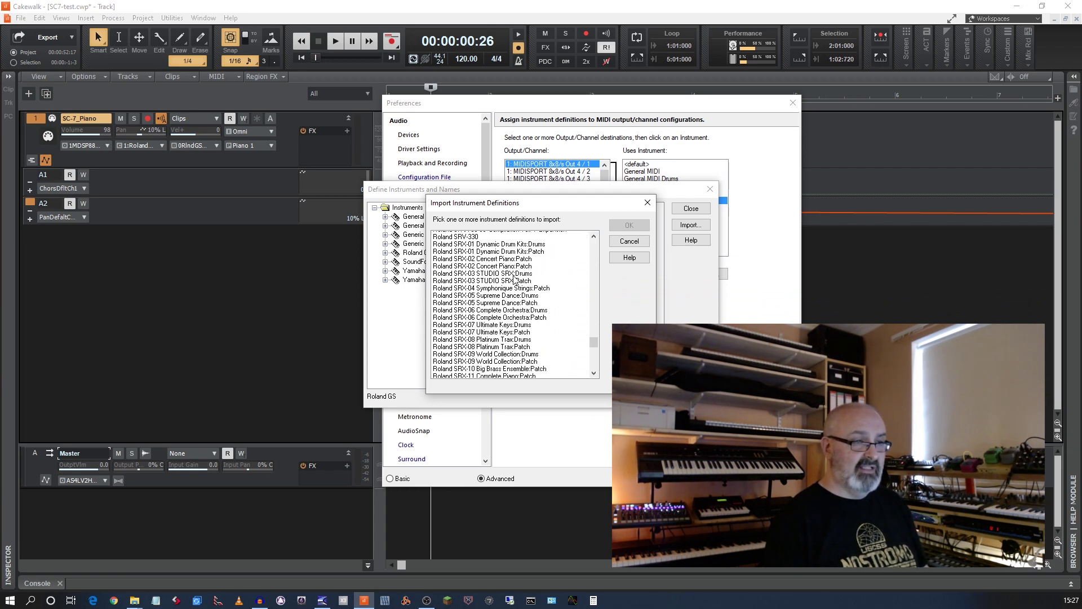
scroll(515, 280, "down", 2)
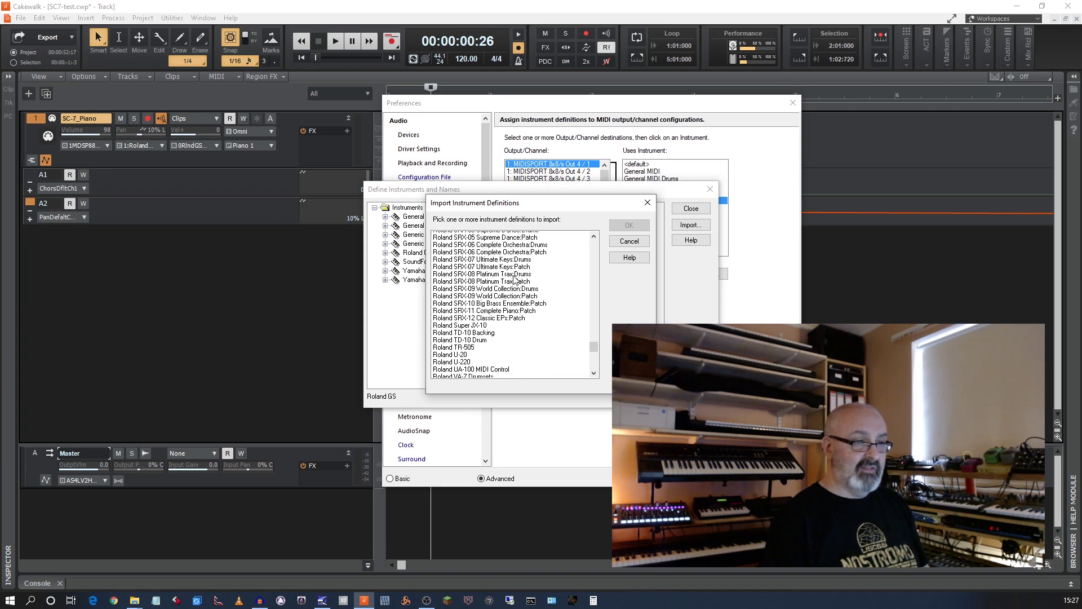
scroll(515, 280, "down", 8)
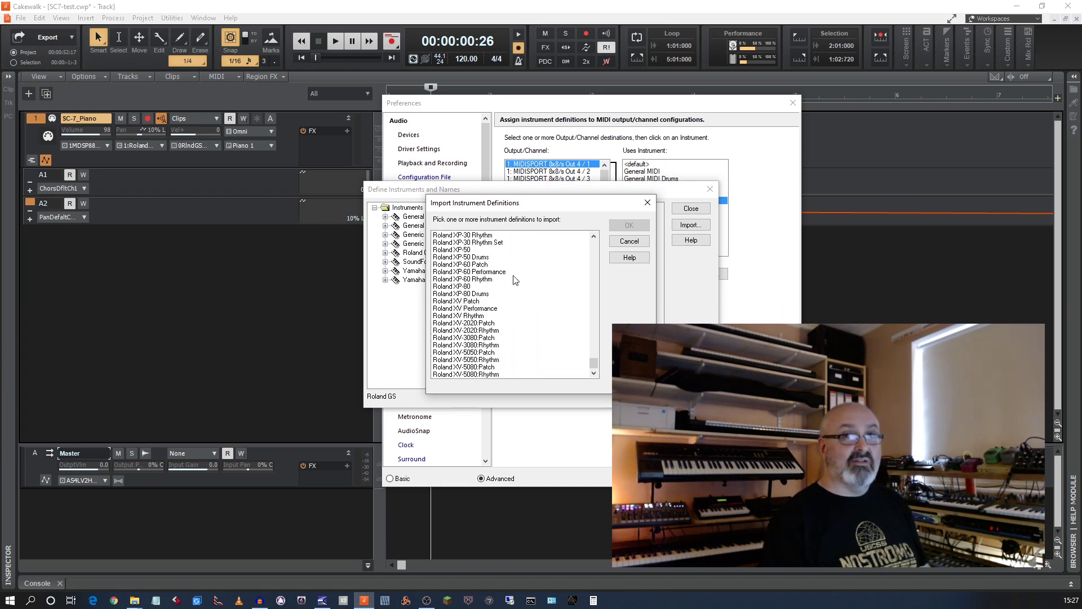
scroll(514, 280, "up", 15)
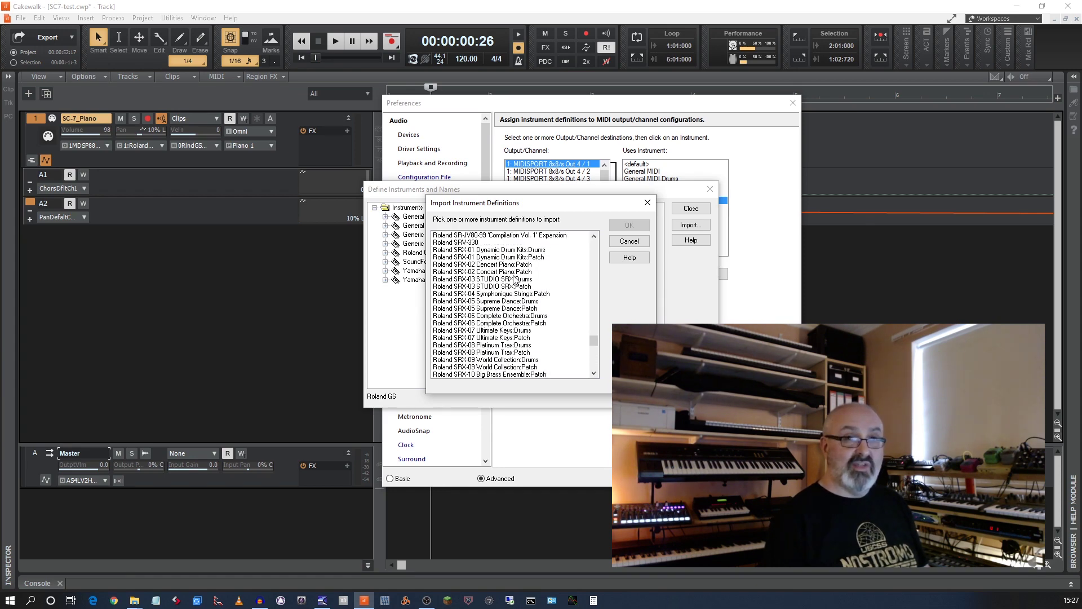
scroll(514, 280, "up", 5)
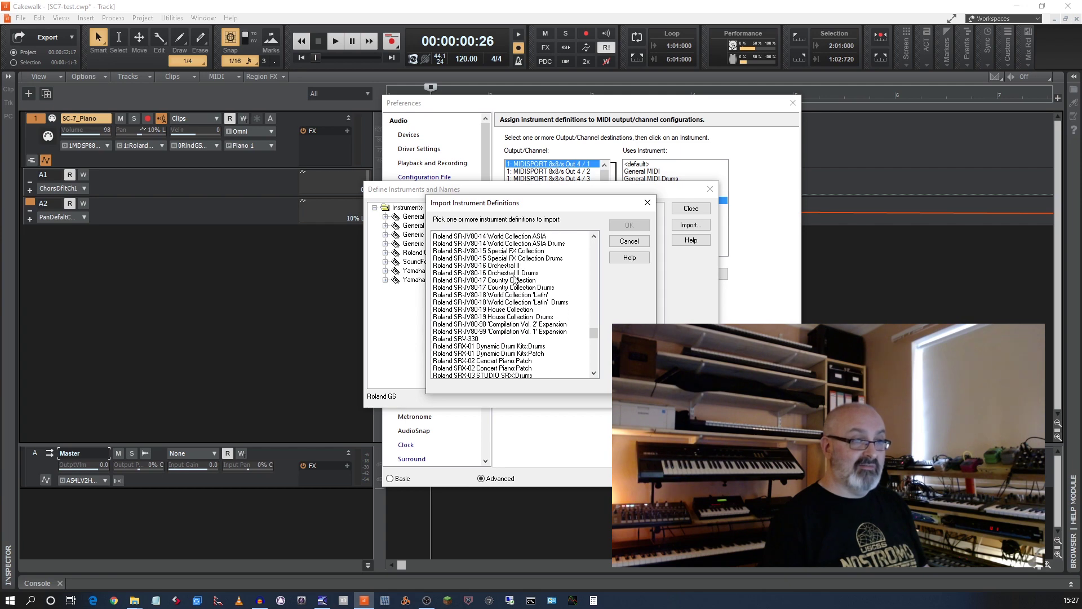
scroll(515, 280, "up", 8)
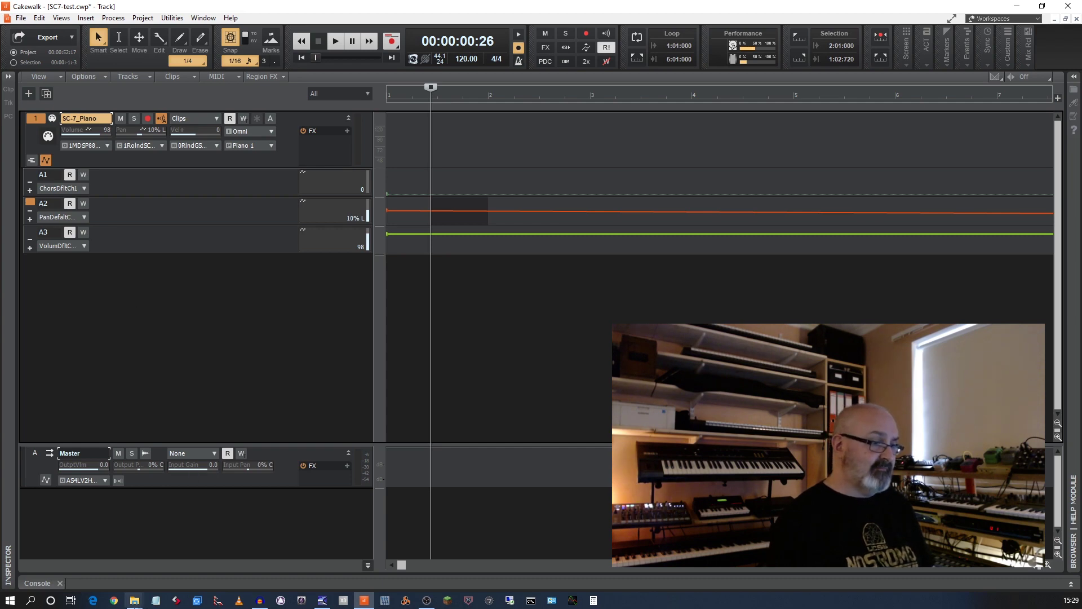
Switch to File Explorer's Instruments folder and open Roland SC-7.ins from its exp subfolder.
mouse_move(139, 603)
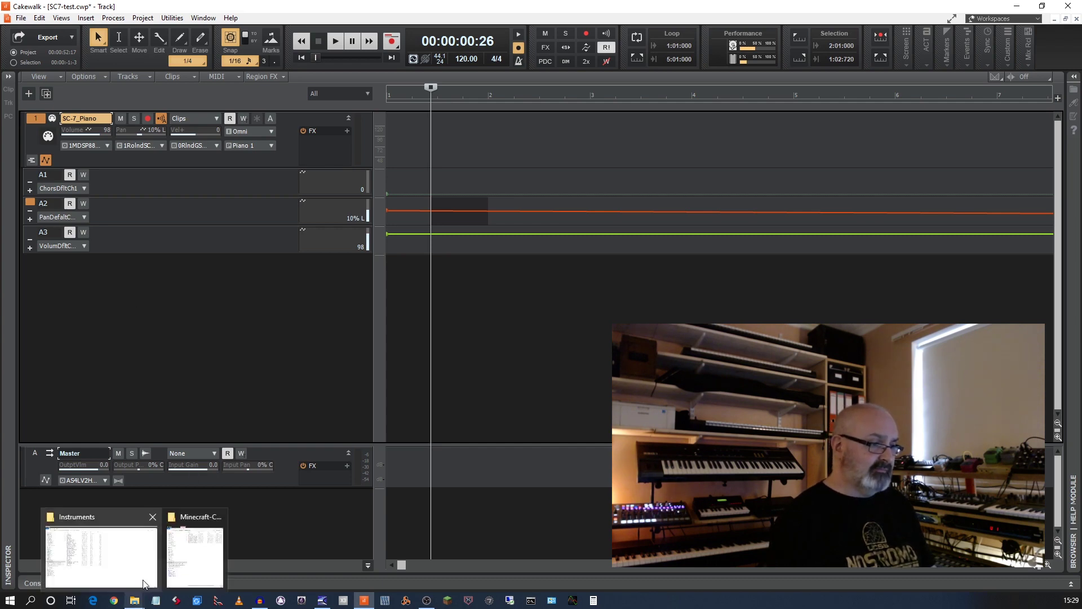
mouse_move(123, 575)
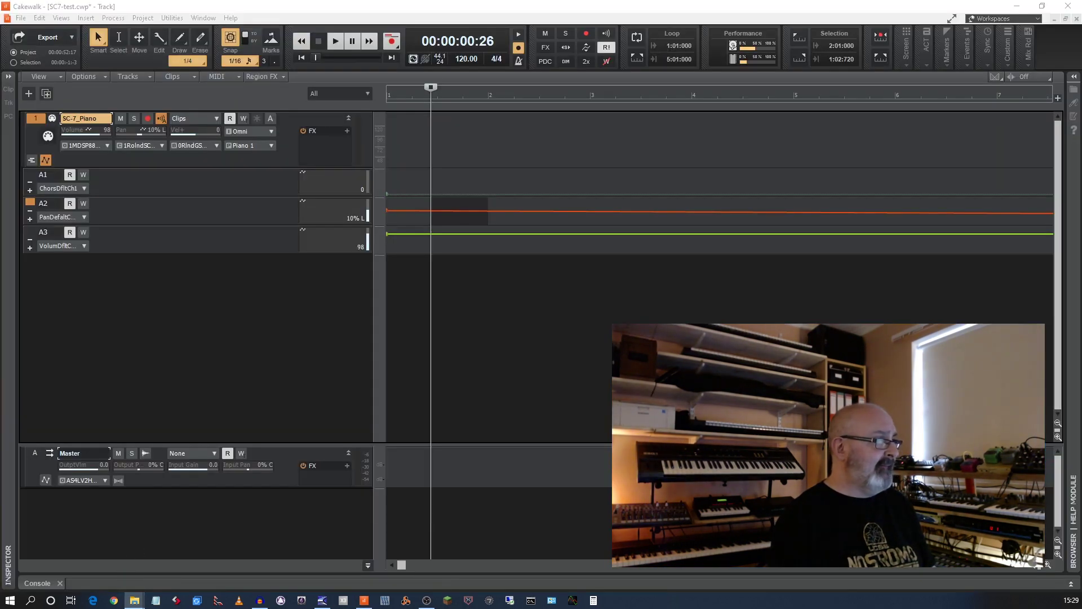
left_click(134, 601)
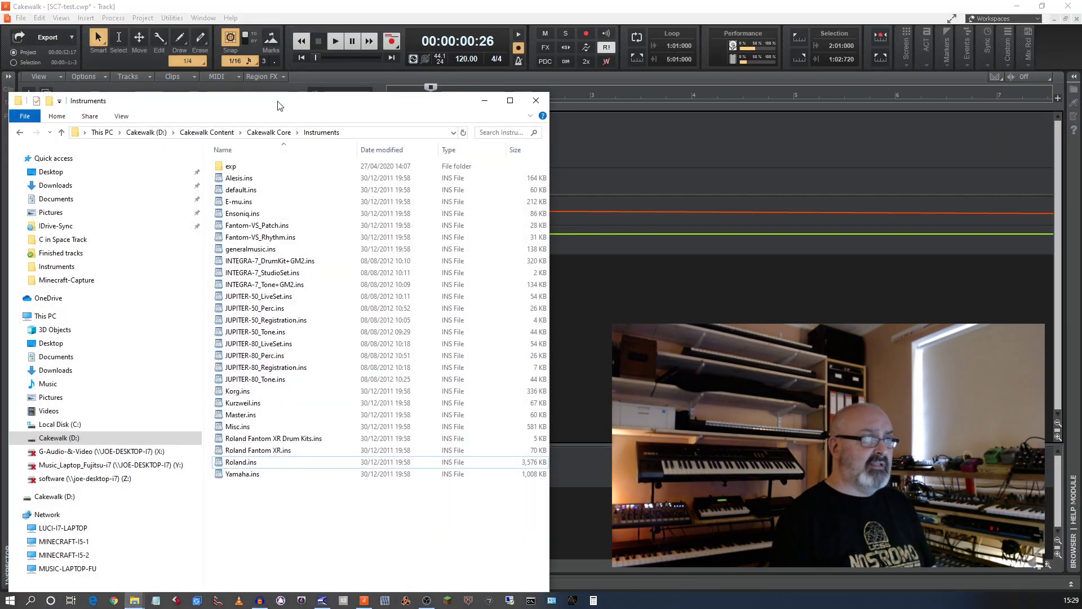
double_click(277, 101)
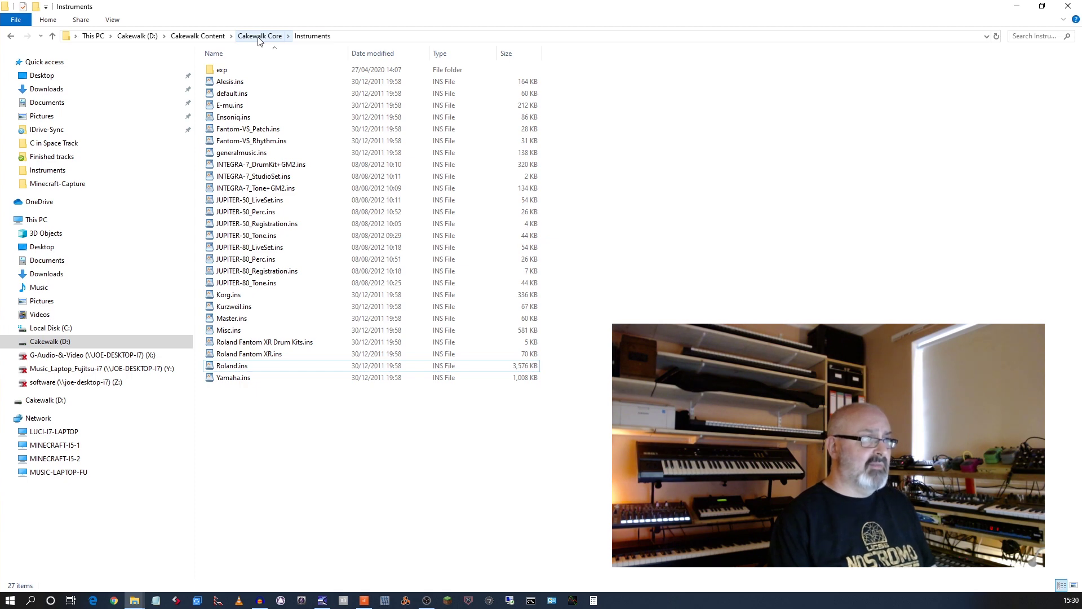
double_click(212, 74)
double_click(239, 93)
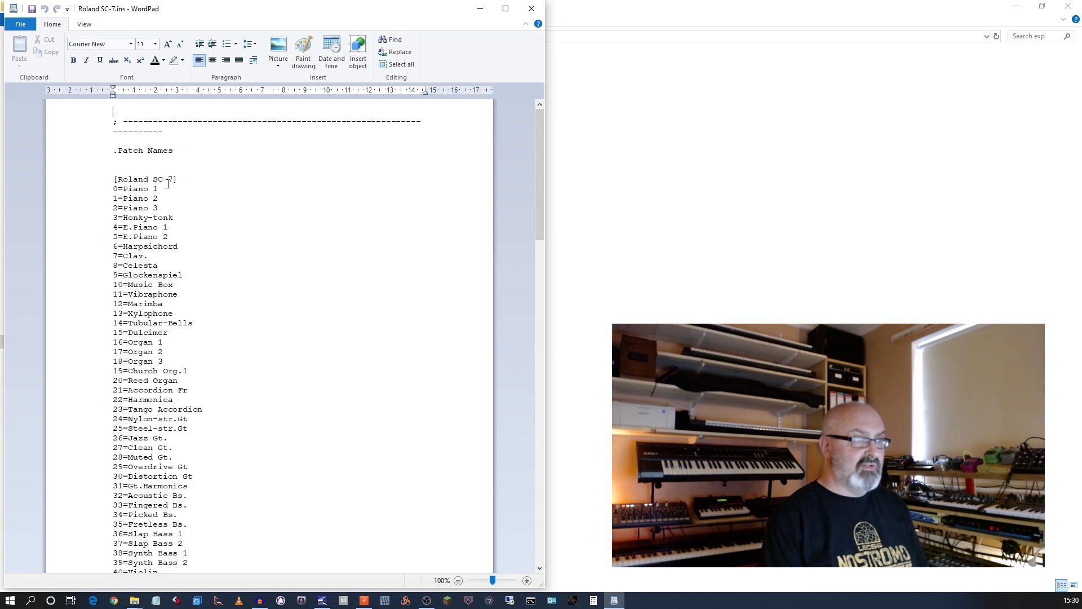
Examine the patch names, controller names and instrument definition sections of Roland SC-7.ins, then close the file.
left_click_drag(172, 179, 133, 179)
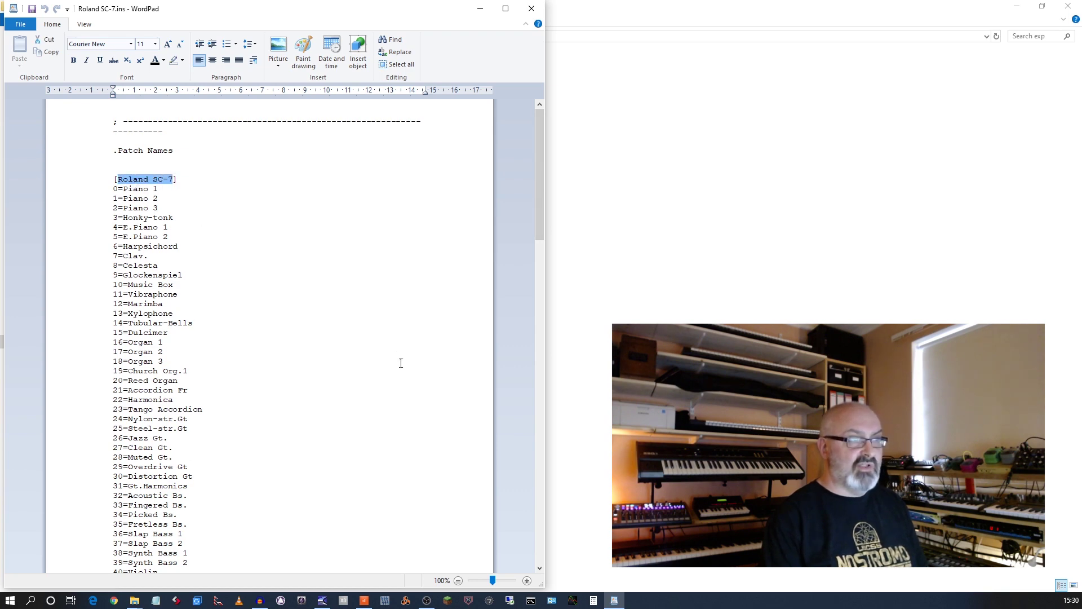
left_click_drag(536, 181, 522, 394)
left_click_drag(198, 367, 113, 367)
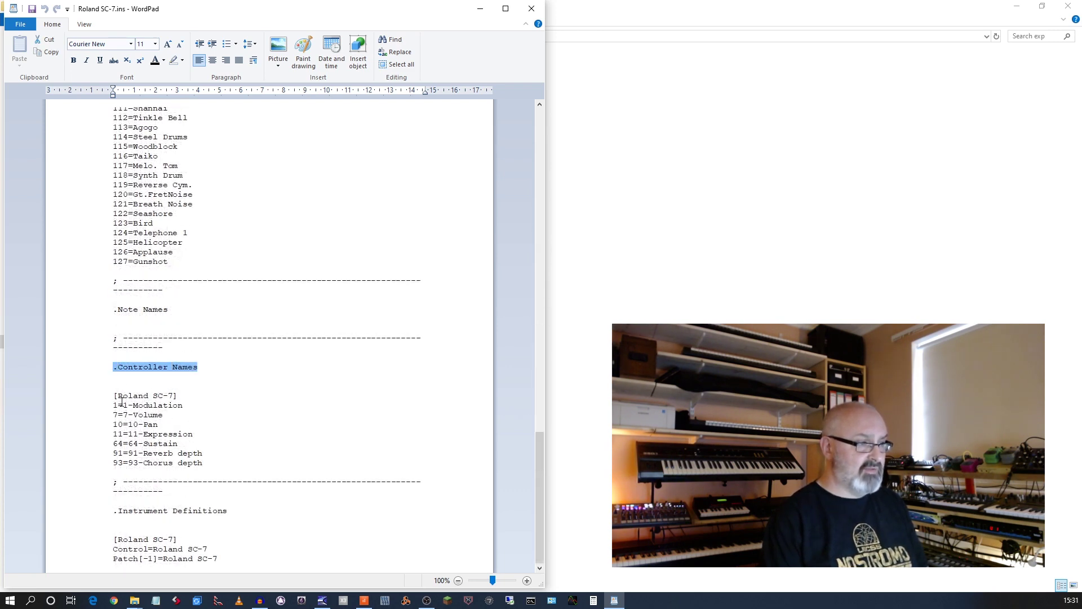
left_click_drag(173, 395, 134, 390)
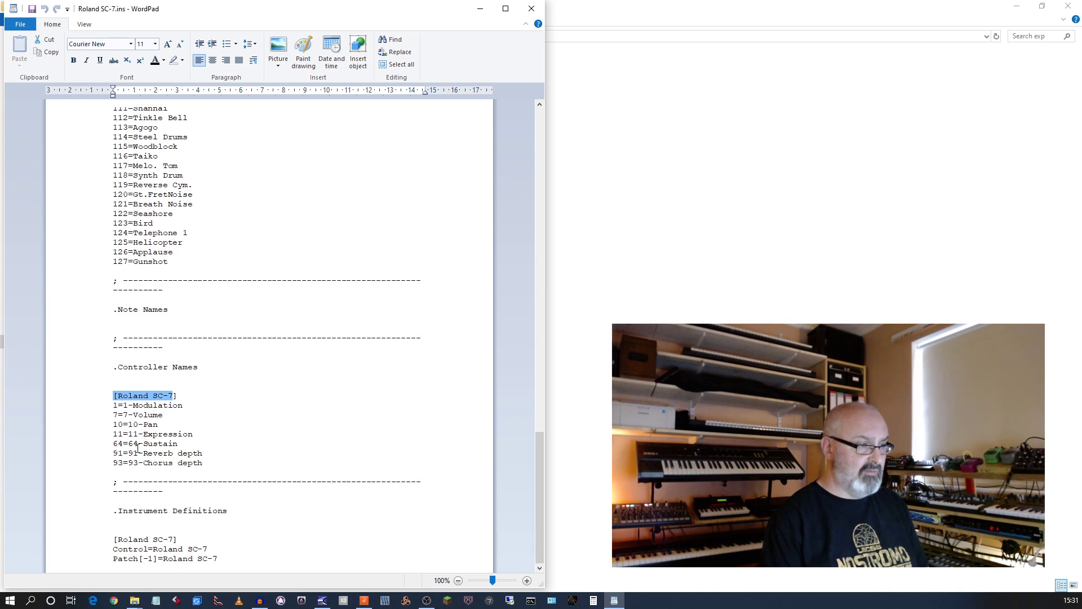
left_click_drag(138, 463, 202, 463)
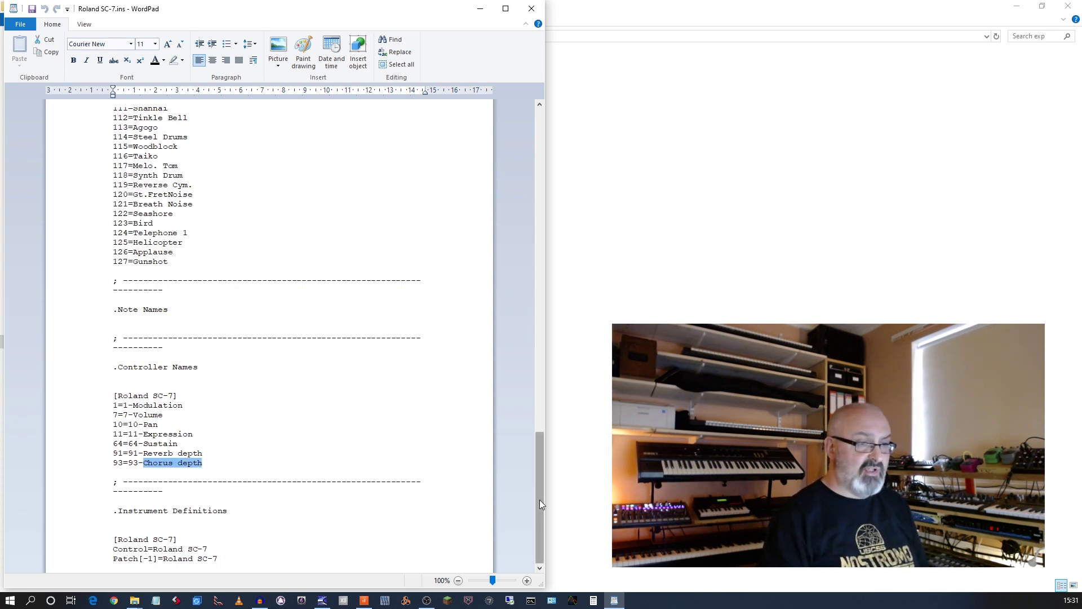
left_click_drag(540, 500, 542, 535)
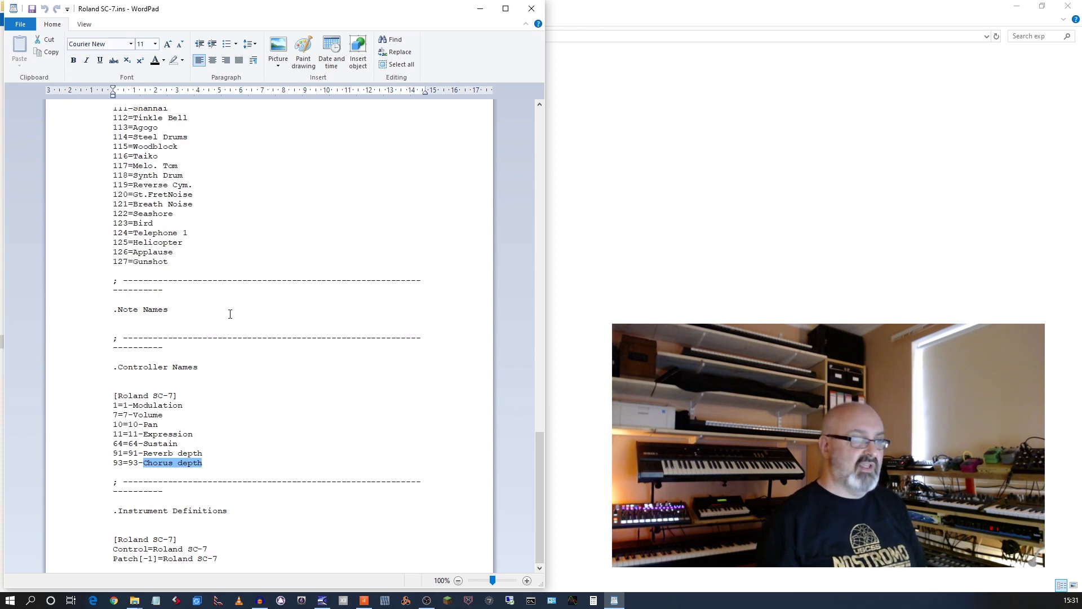
left_click_drag(539, 487, 519, 164)
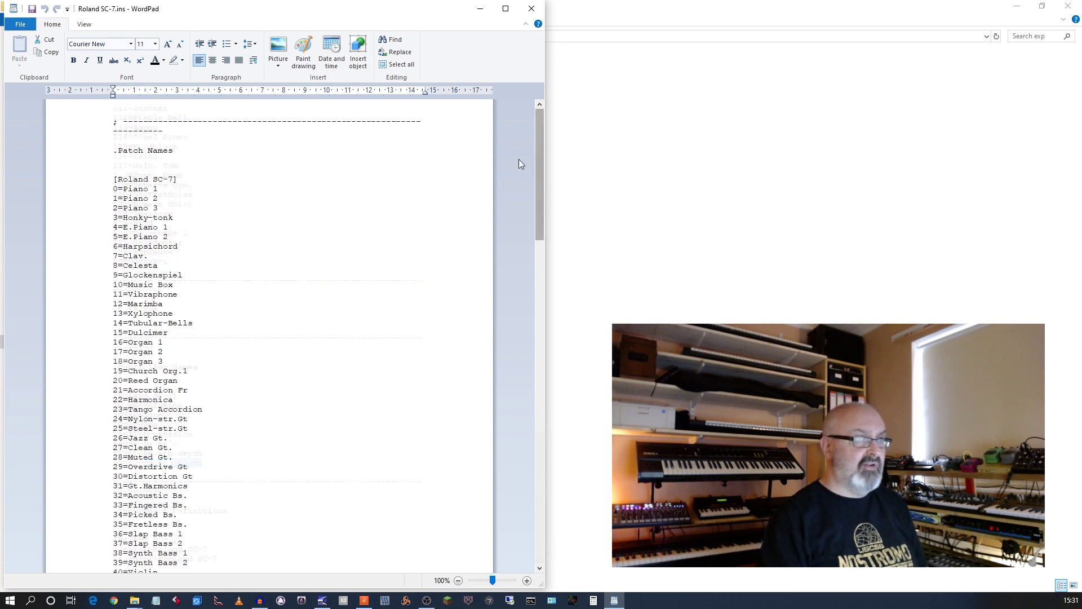
left_click(531, 9)
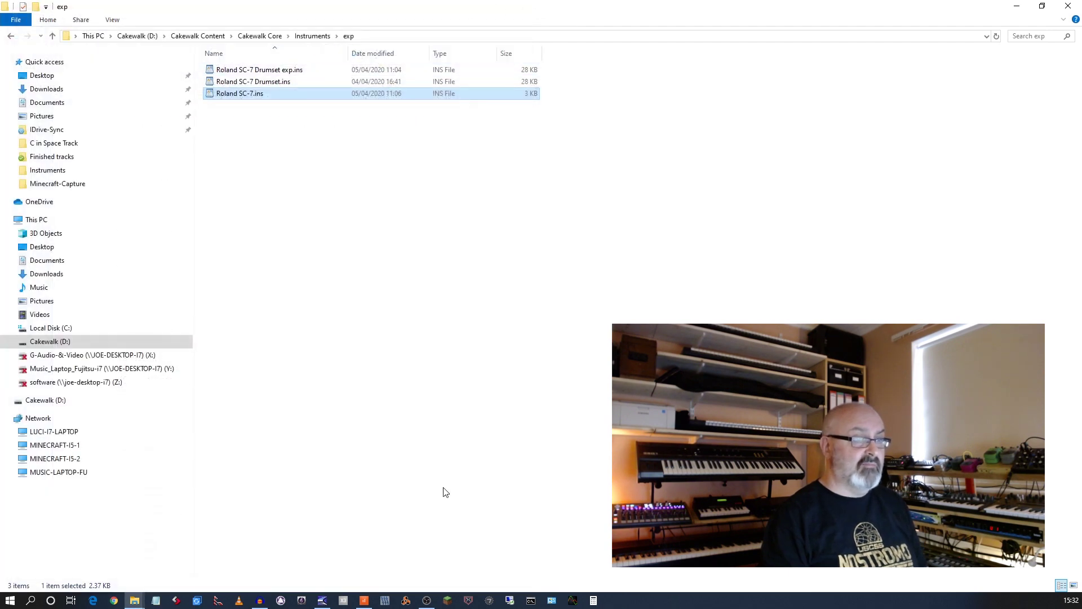
Switch to Cakewalk and import the Roland SC-7 instrument definition from Roland SC-7.ins in the exp folder.
left_click(365, 601)
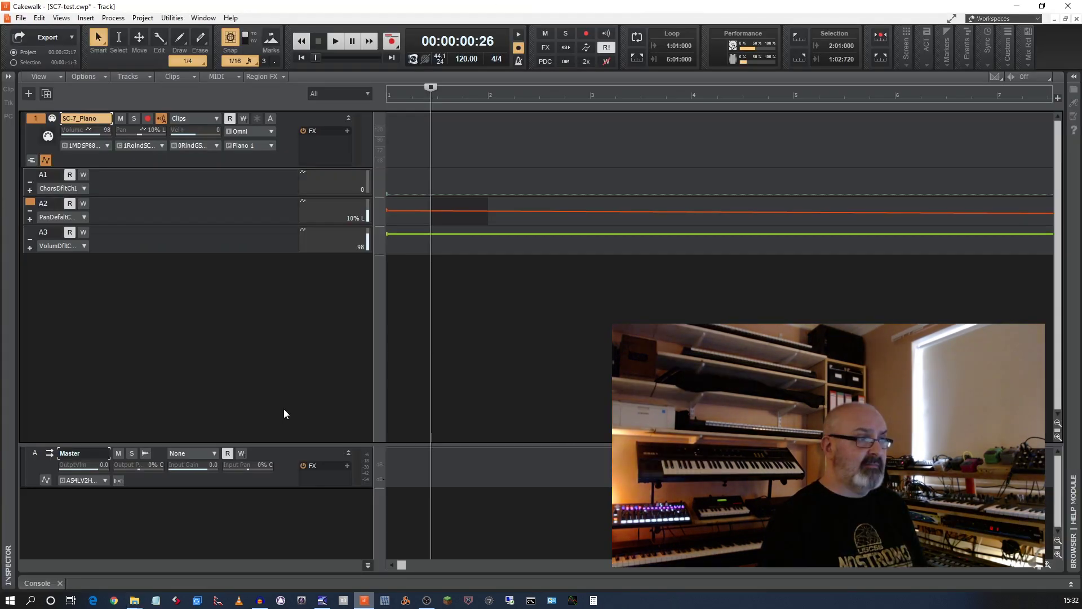
left_click(40, 18)
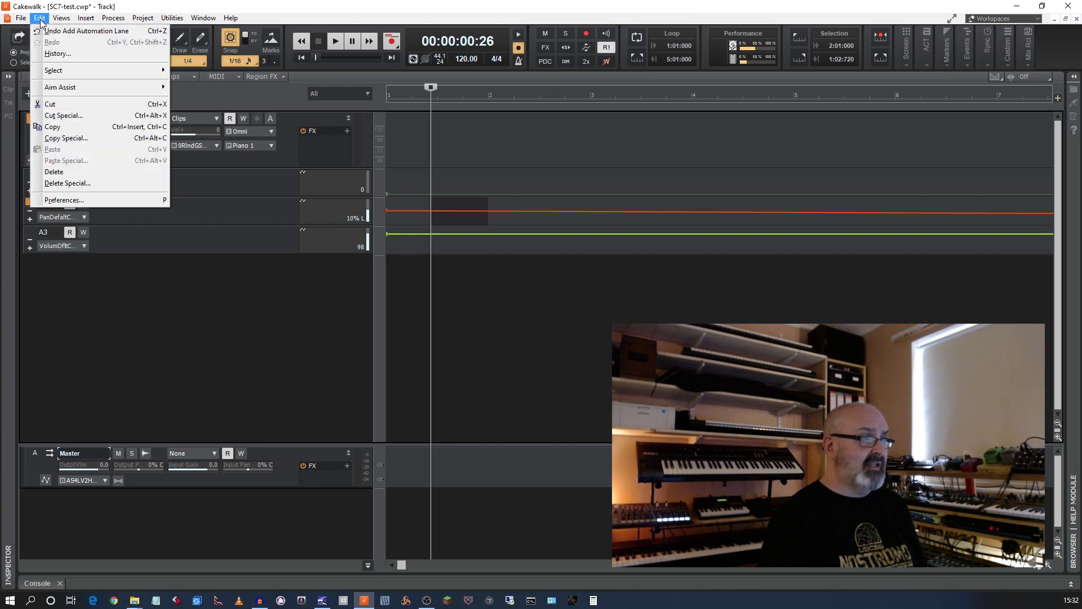
left_click(103, 201)
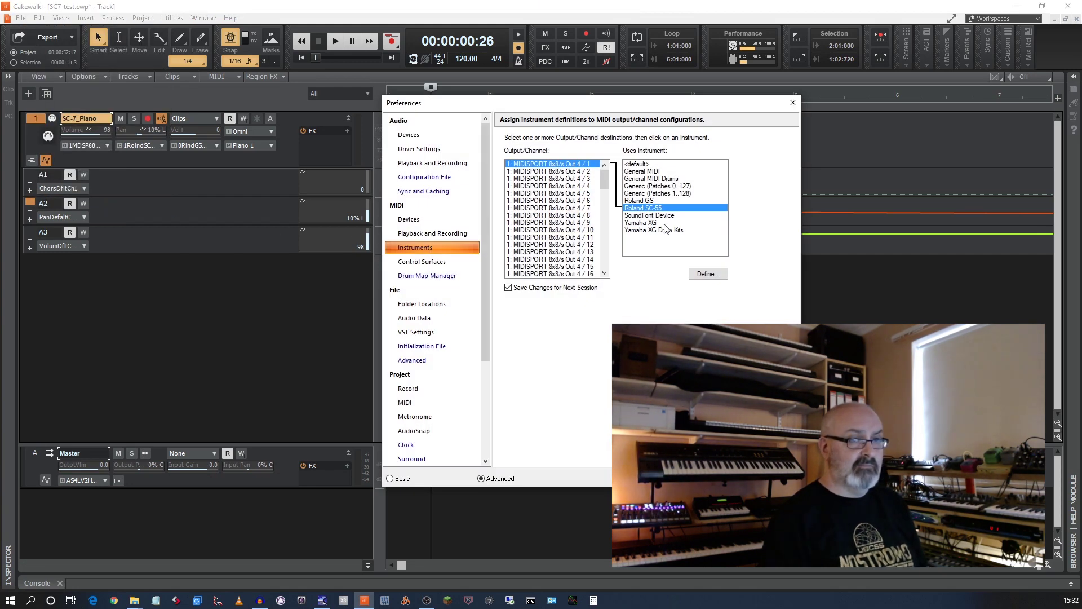
left_click(708, 273)
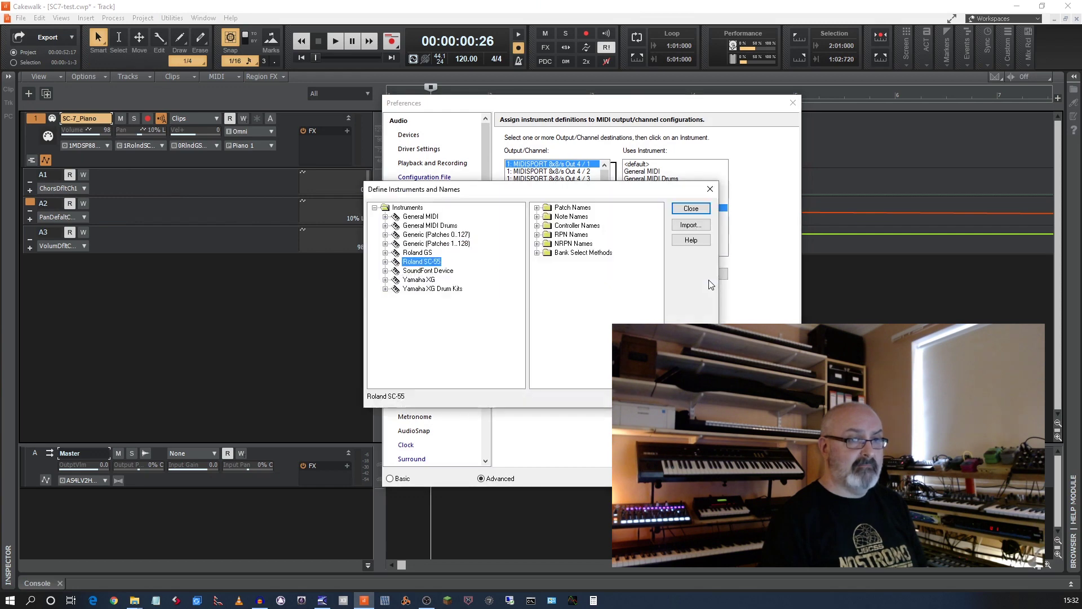
left_click(693, 226)
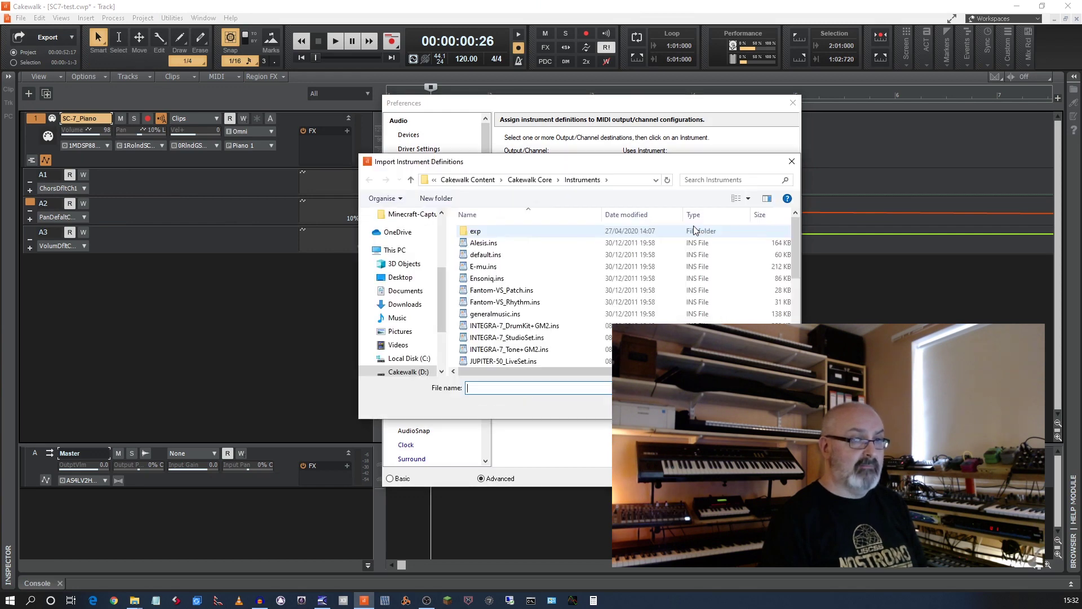
double_click(482, 234)
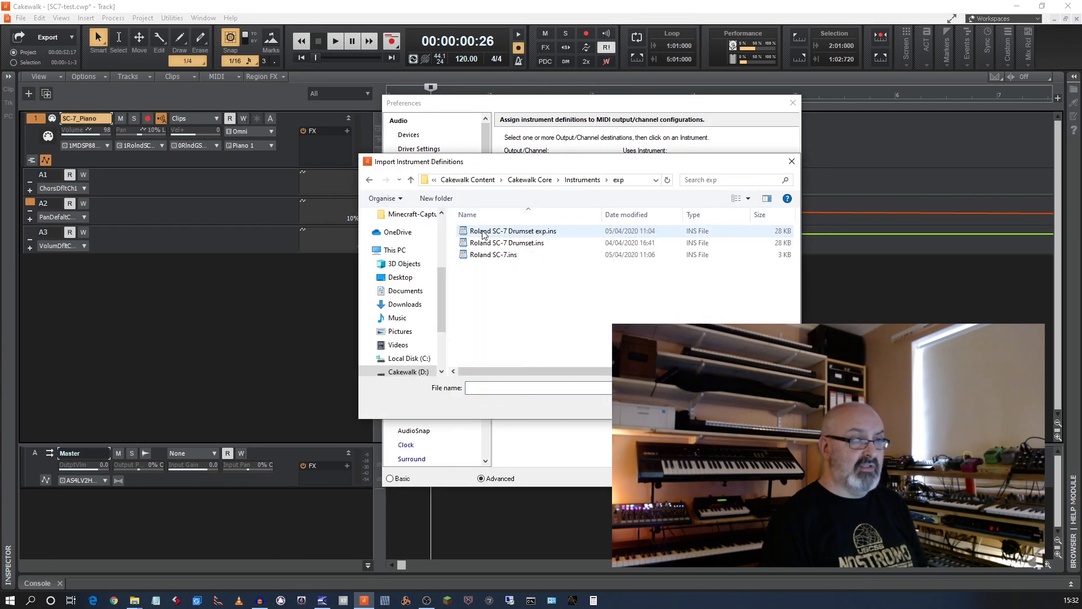
left_click(494, 255)
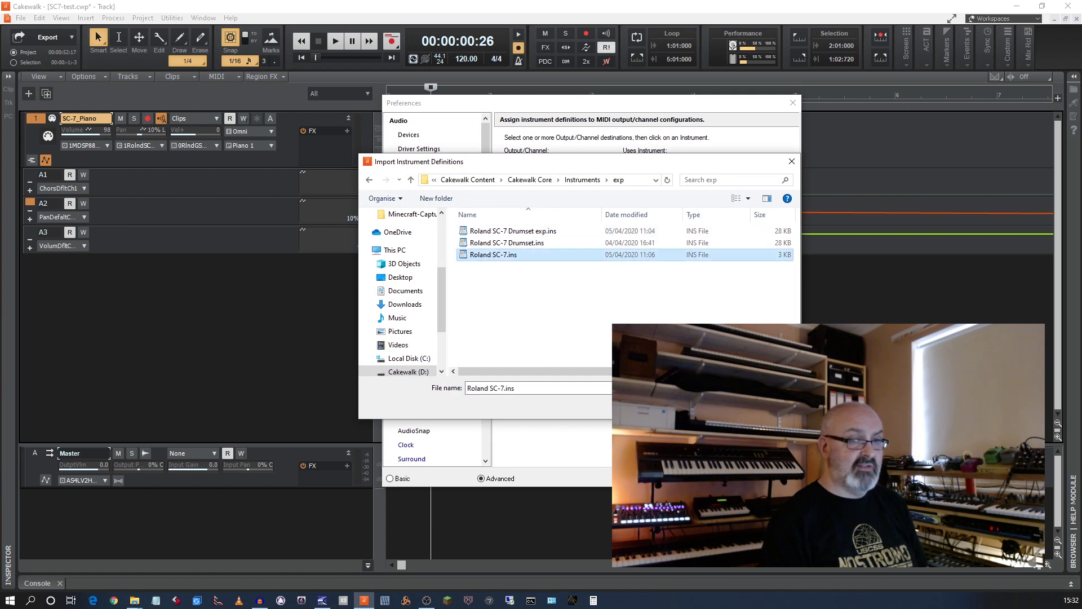
key("Return")
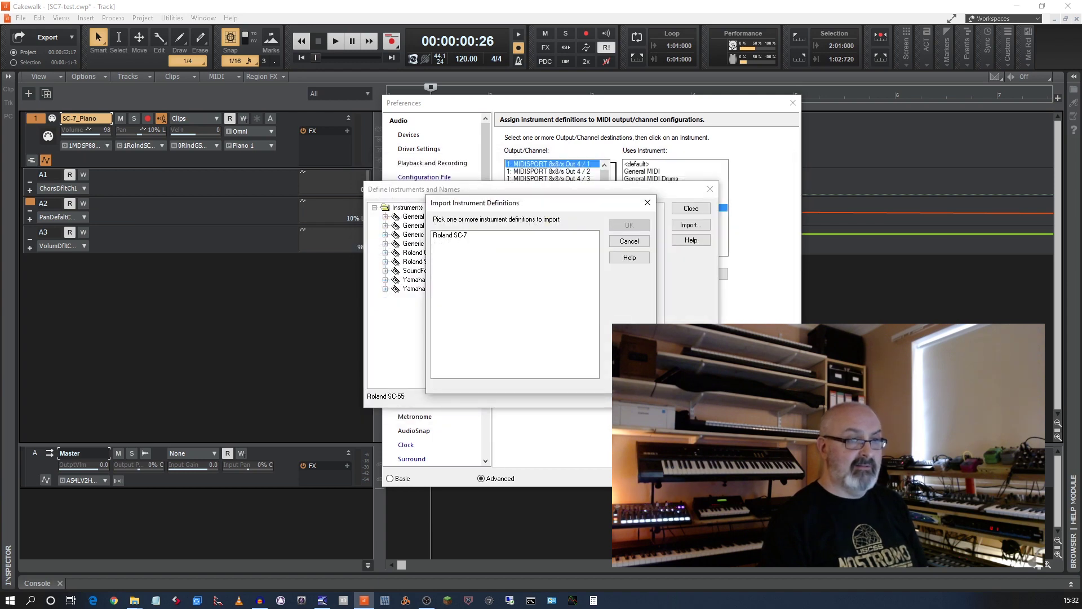
left_click(450, 235)
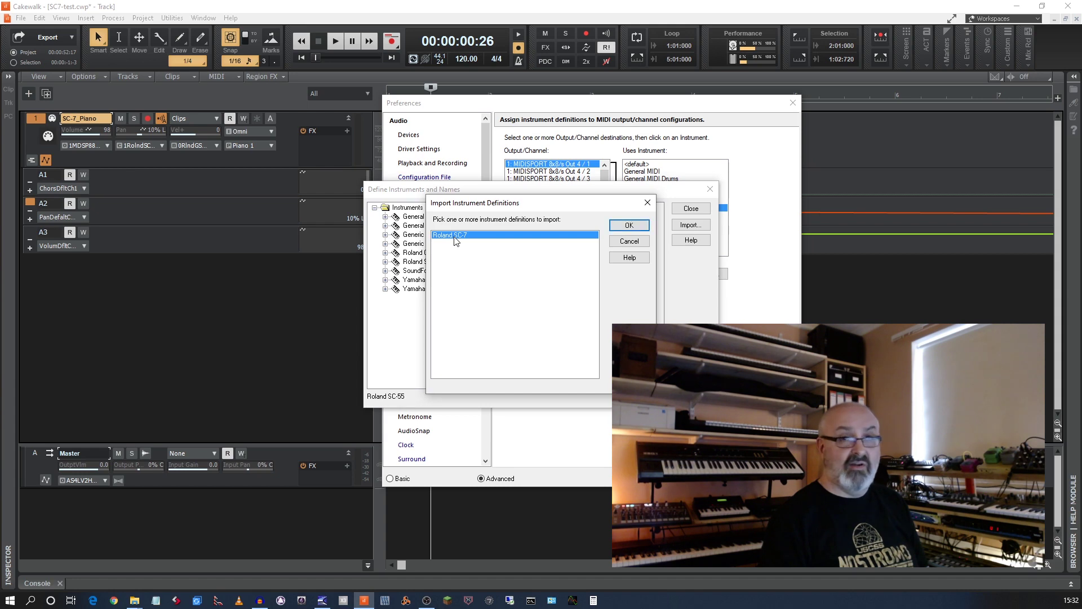
left_click(629, 225)
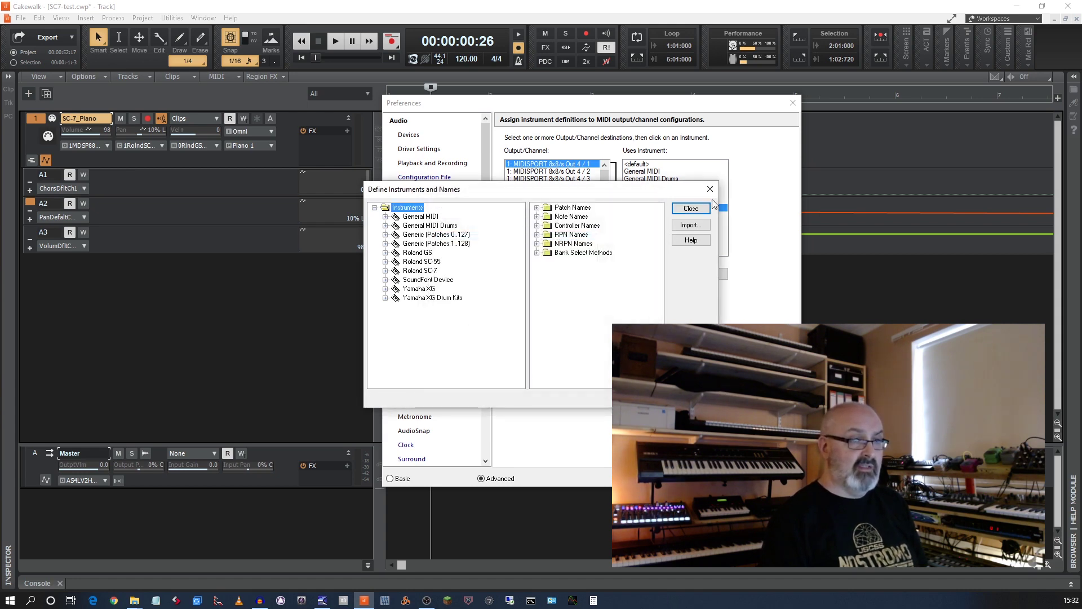
left_click(697, 209)
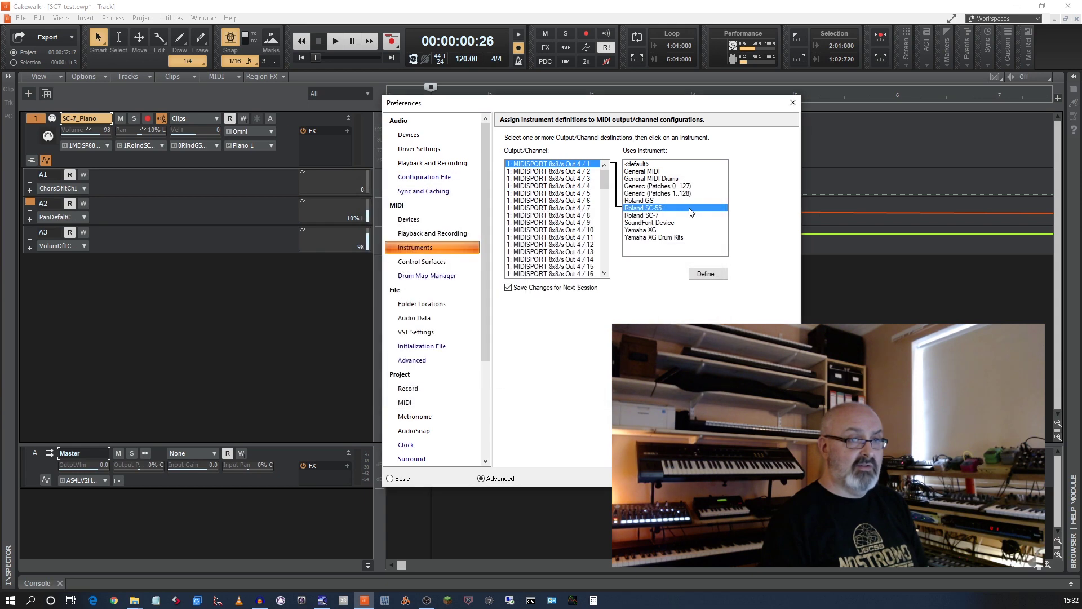
Assign the Roland SC-7 instrument definition to MIDISPORT 8x8/s Out 4 channels 1 to 9 and apply the preferences.
left_click(554, 223, "shift")
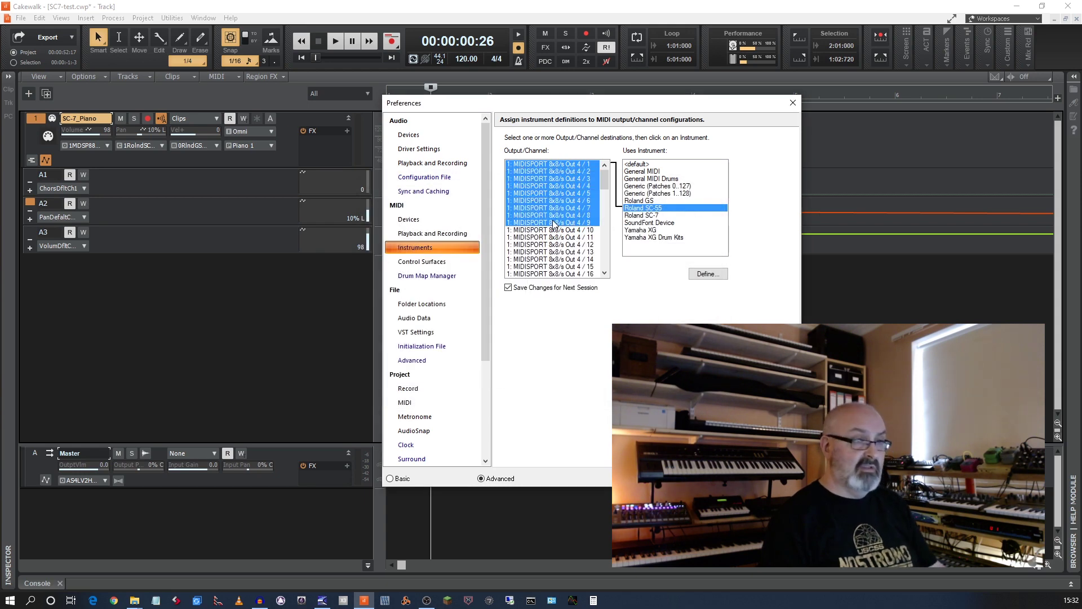
left_click(653, 215)
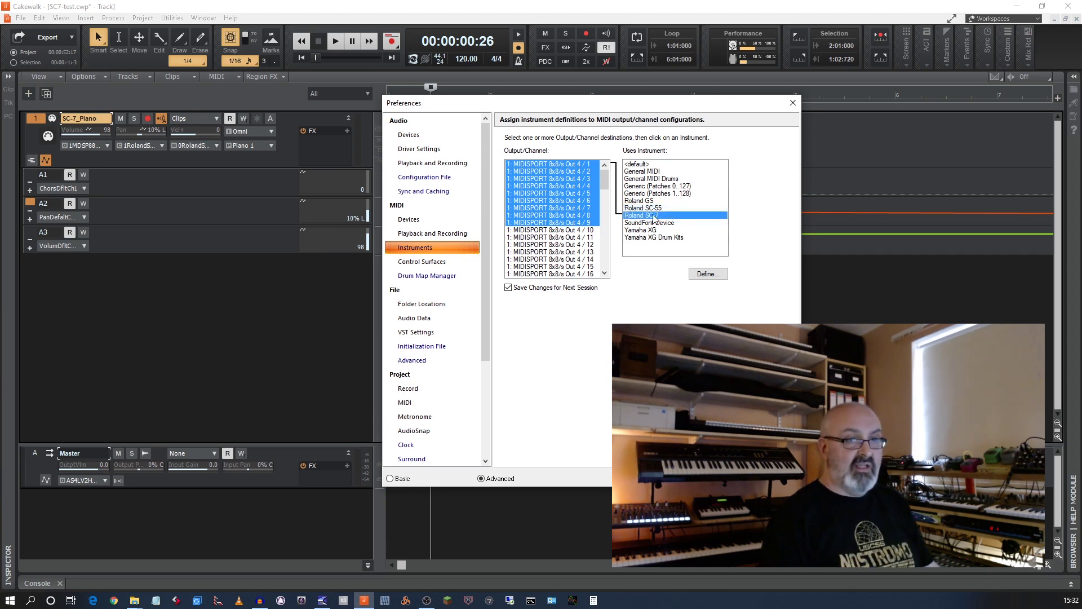
key("Return")
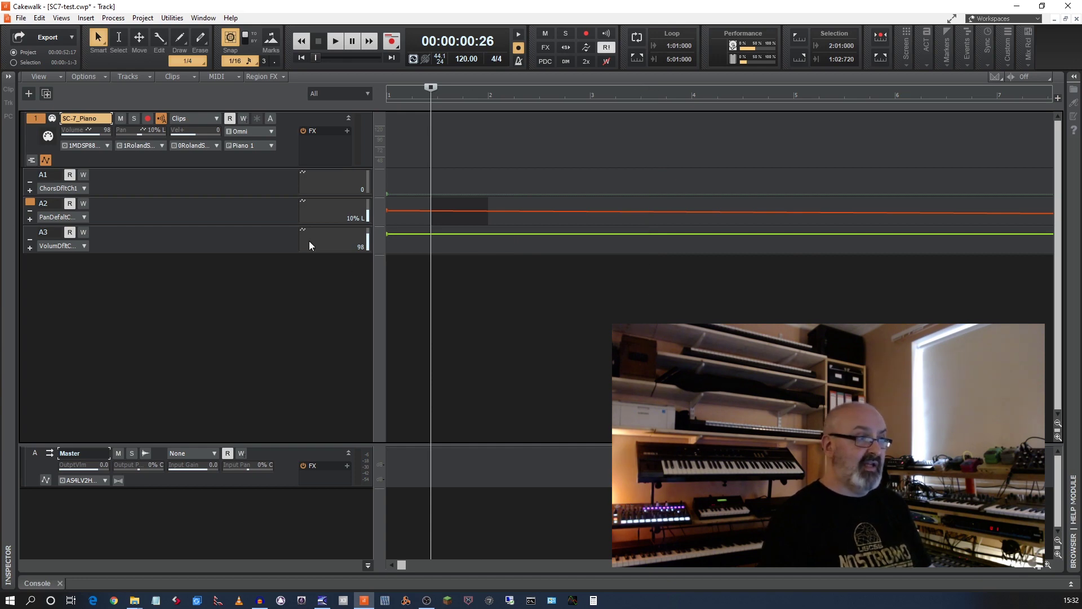
Review the channel, bank and patch choices that the SC-7_Piano track offers under the Roland SC-7 definition.
left_click(162, 145)
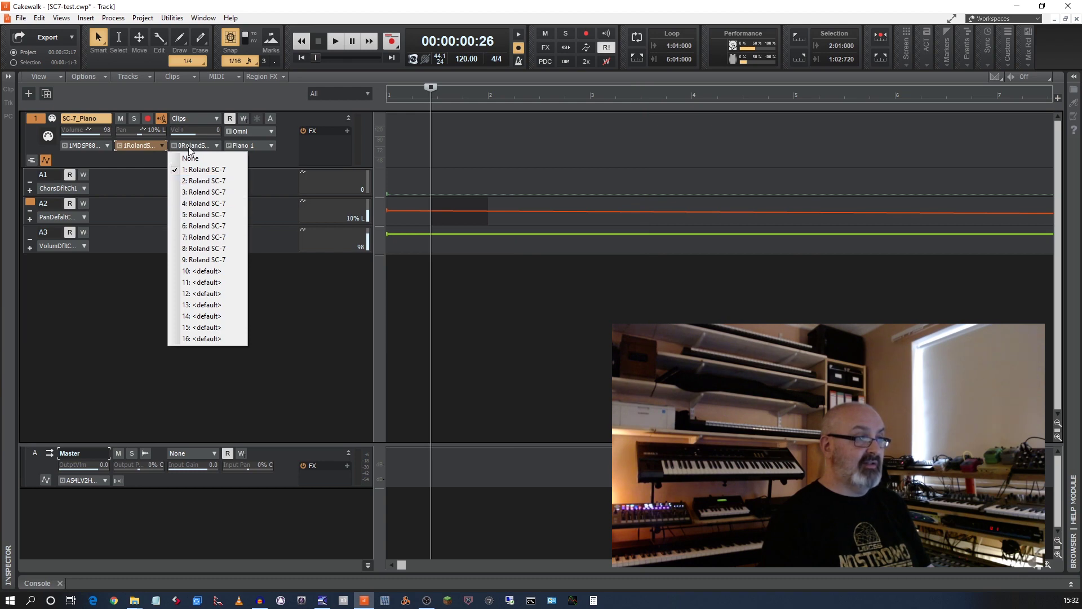
left_click(208, 147)
left_click(215, 144)
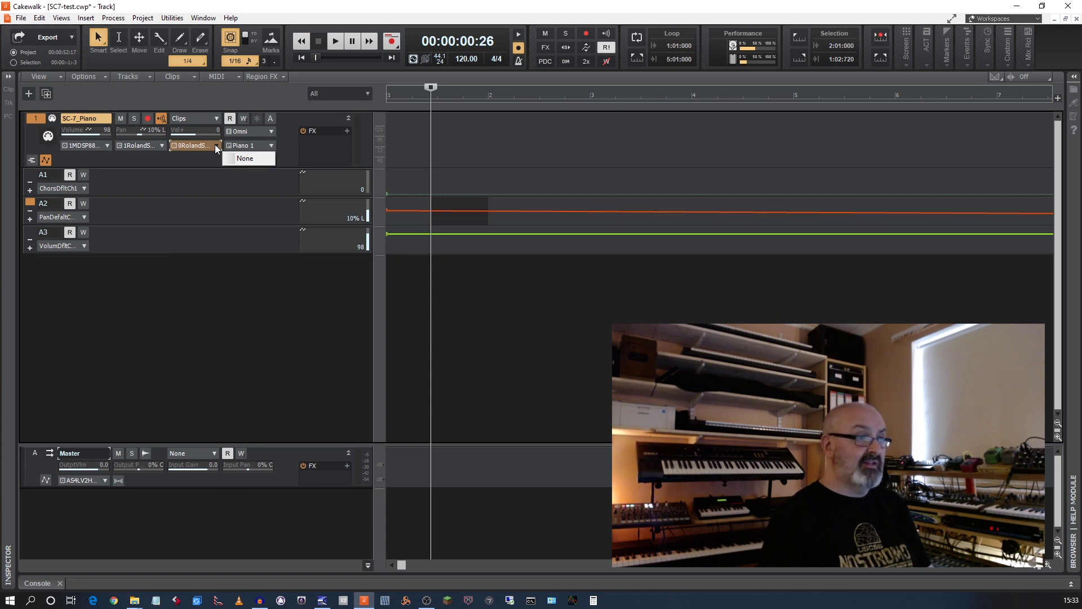
left_click(270, 145)
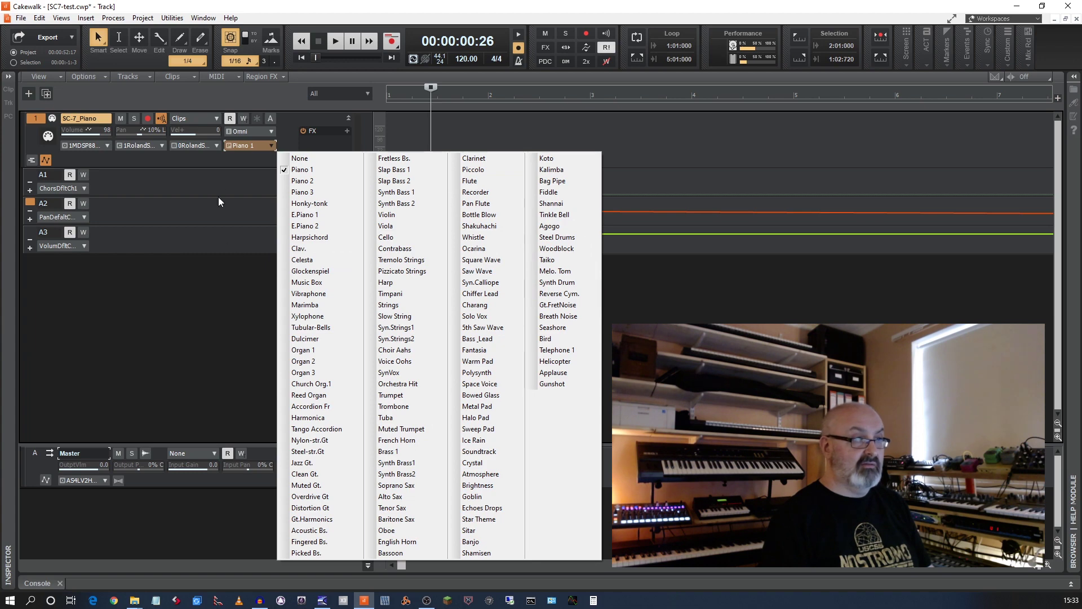
left_click(222, 164)
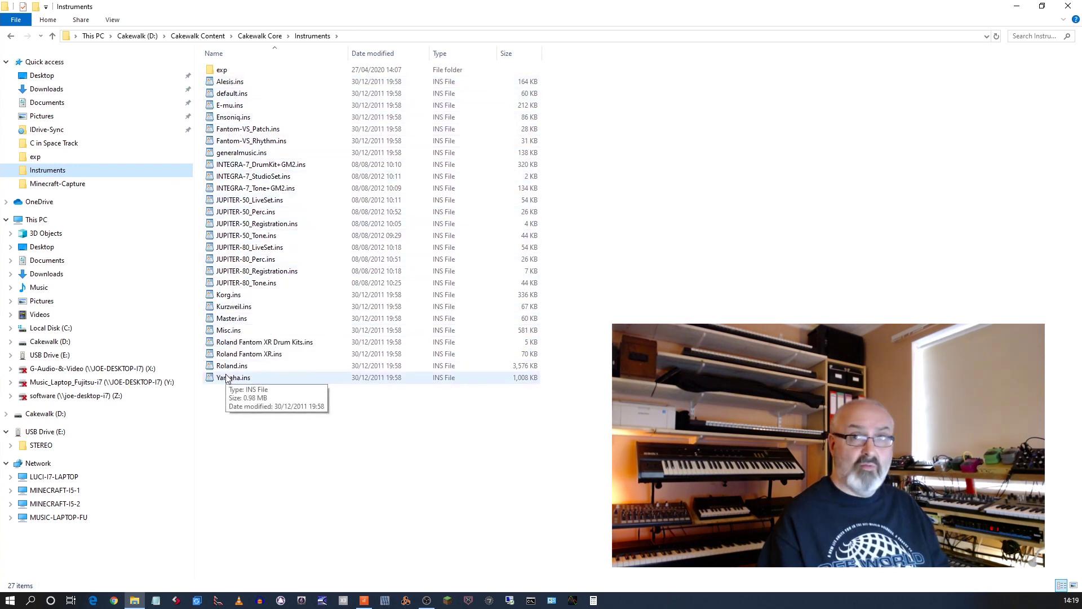
Open Roland.ins from the Instruments folder, skim its drum note names and instrument definitions to the end, and close it.
left_click(293, 366)
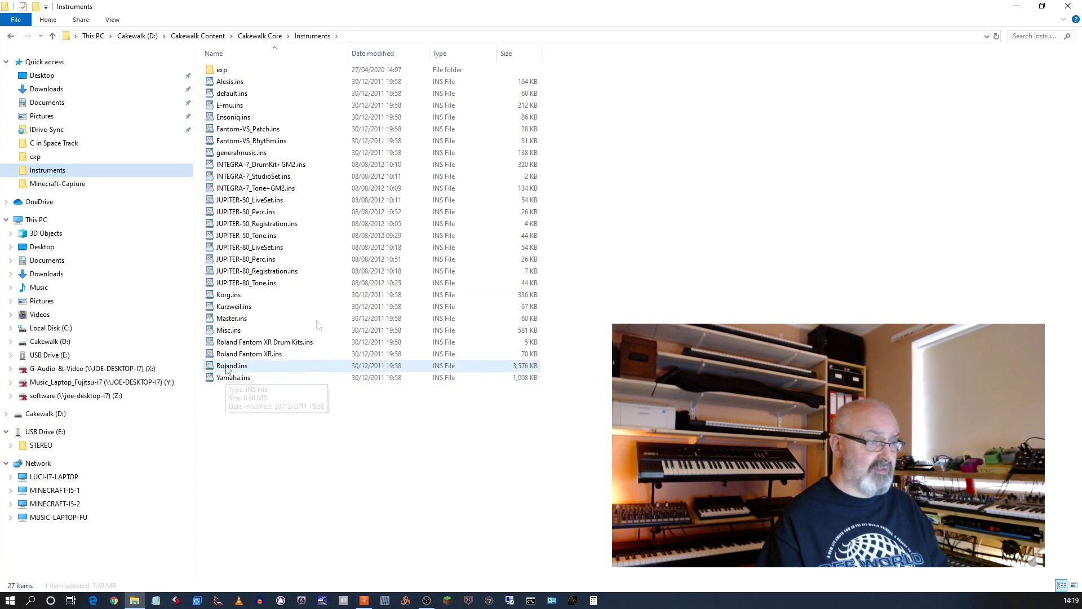
double_click(292, 367)
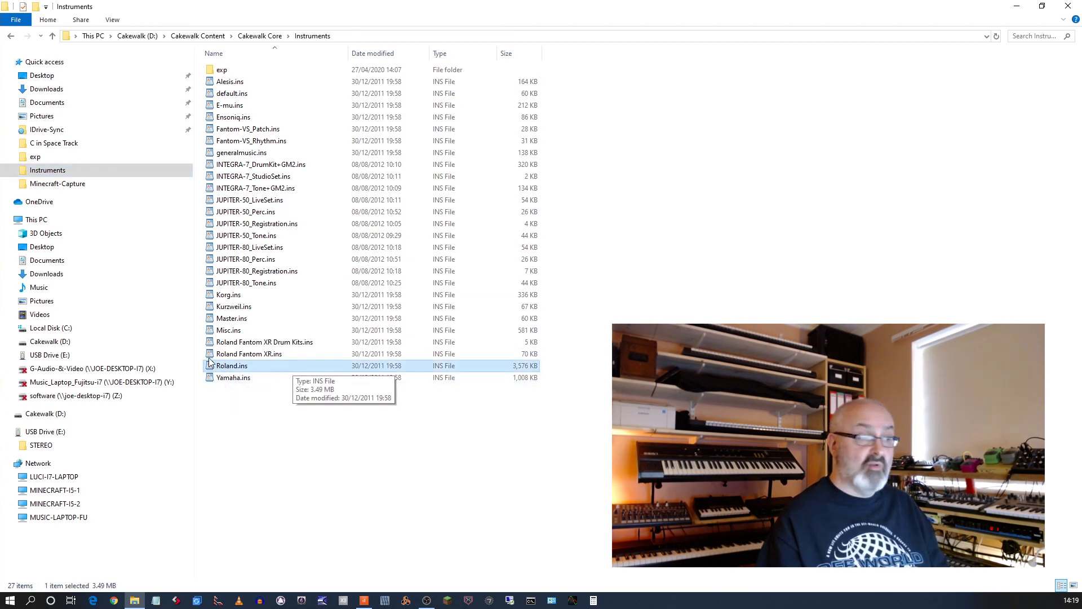
left_click_drag(540, 114, 530, 439)
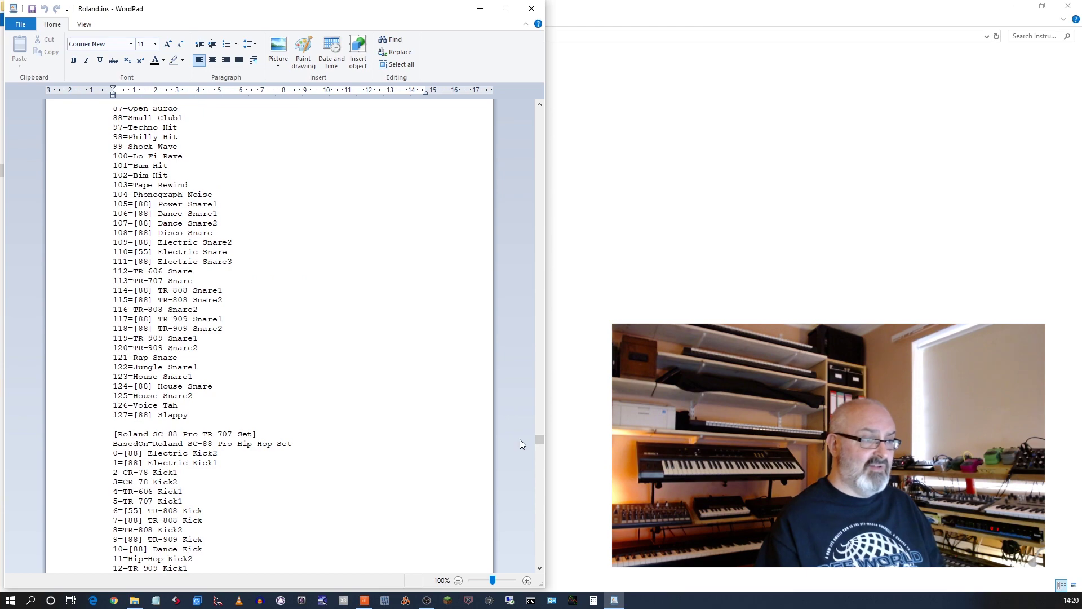
left_click_drag(539, 439, 539, 558)
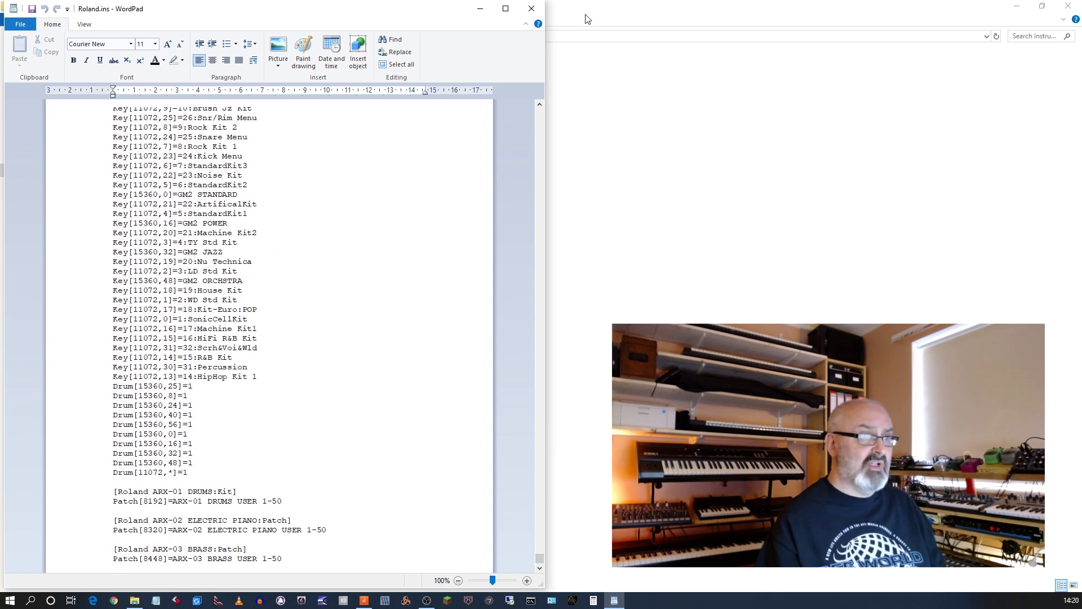
left_click(531, 9)
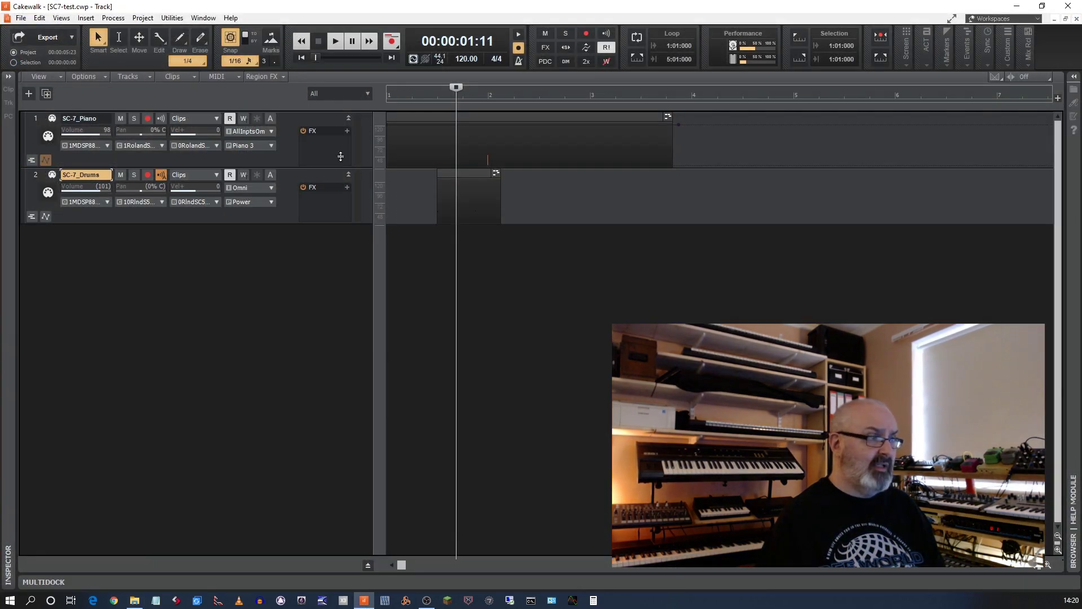
Export the Roland SC-55 instrument definition to the Instruments folder as SC-55-test.
left_click(39, 18)
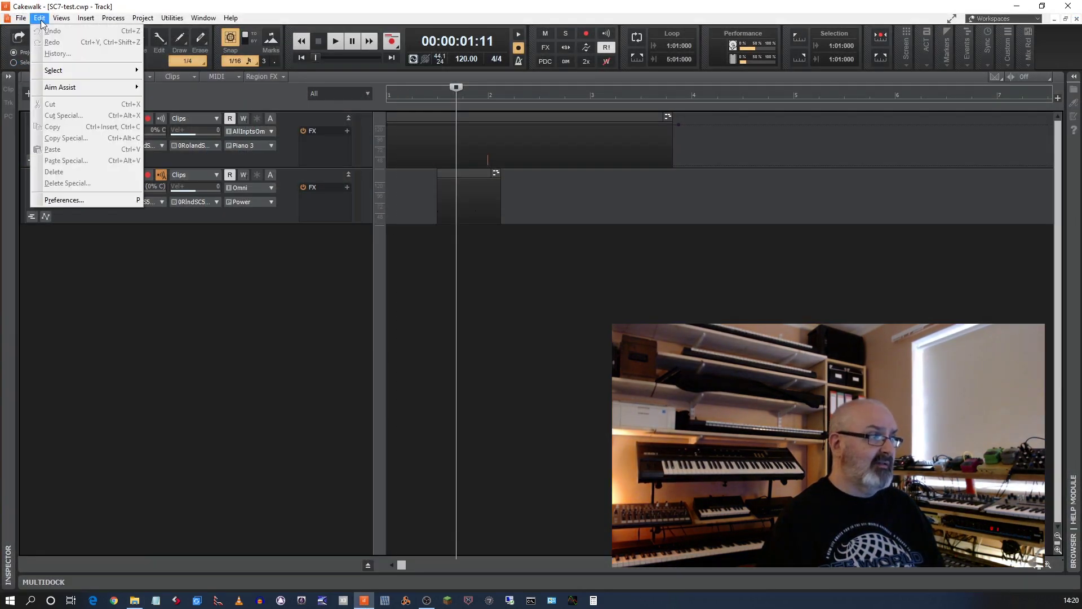
left_click(80, 200)
left_click(427, 248)
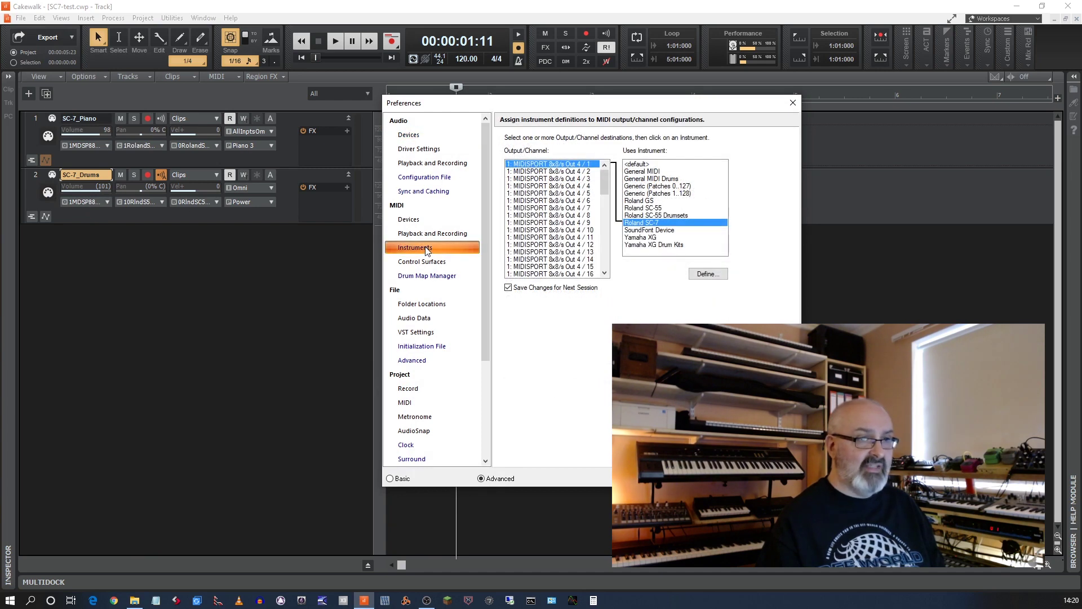
left_click(708, 274)
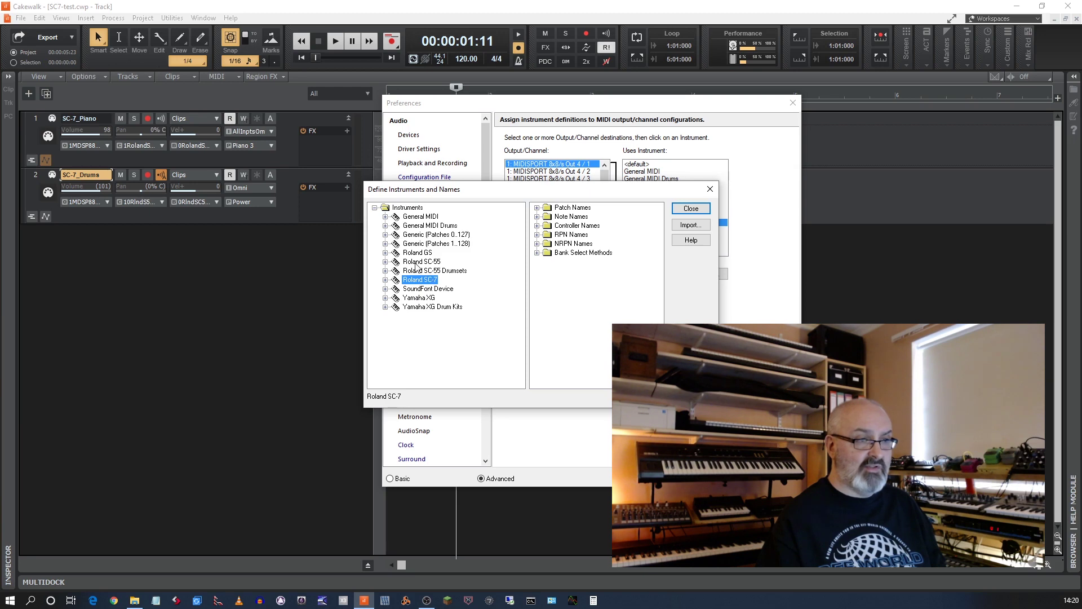
left_click(416, 263)
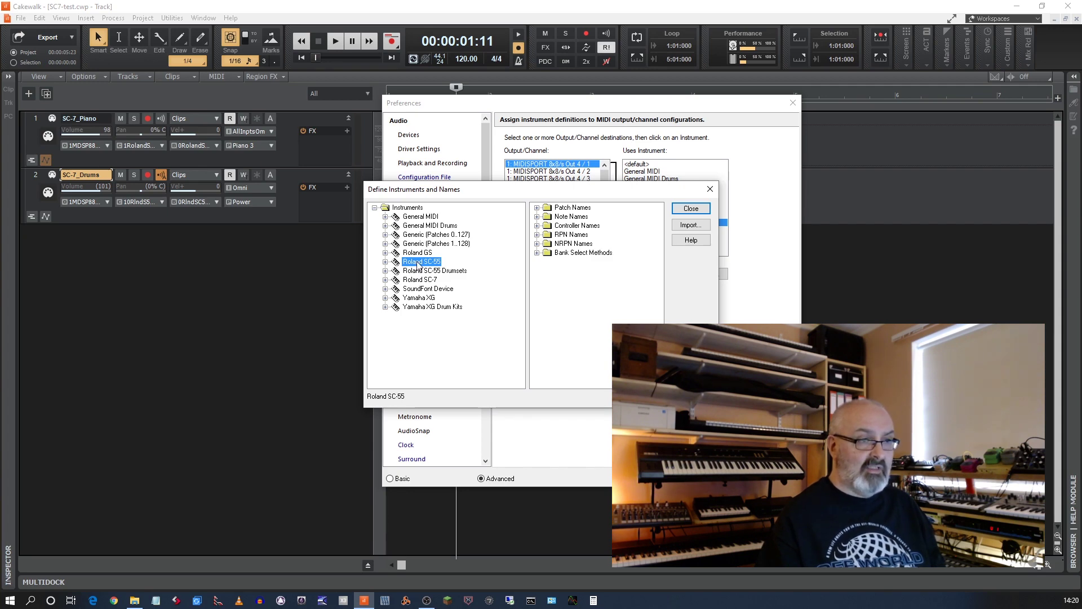
right_click(418, 264)
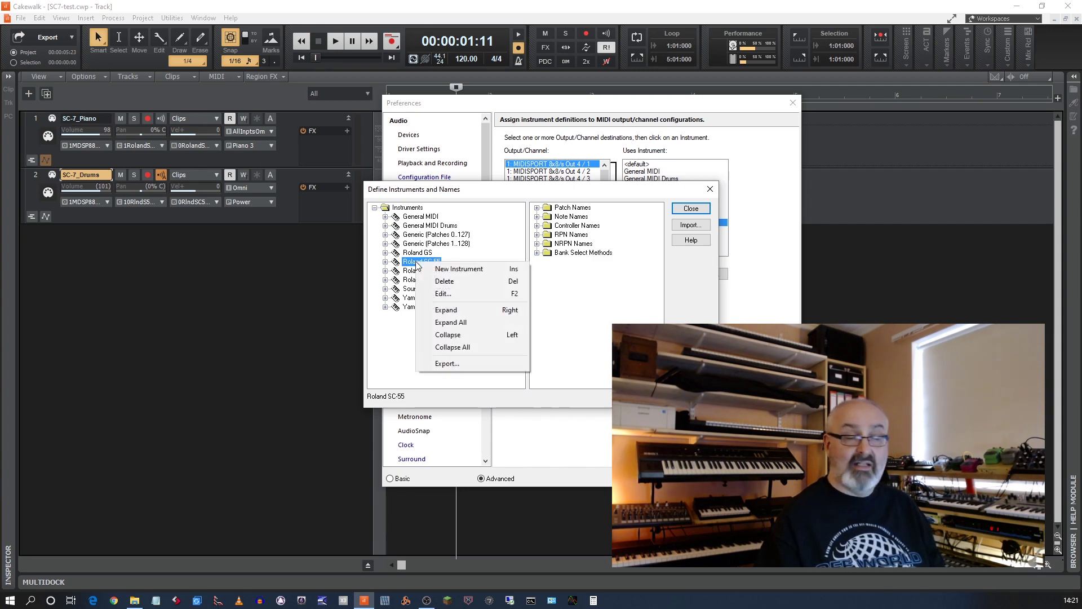
left_click(463, 363)
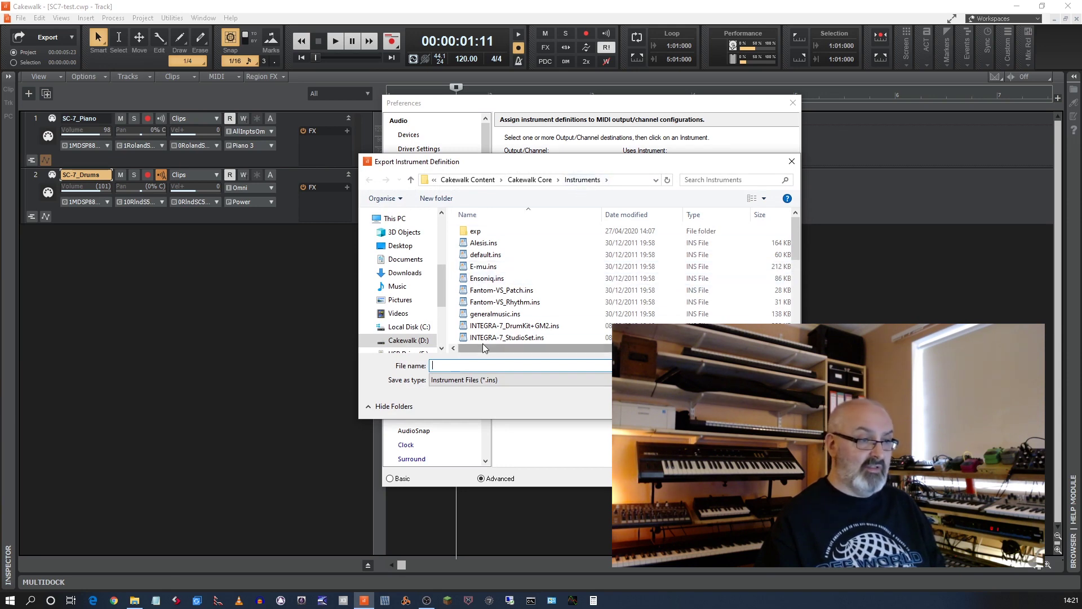
type("S")
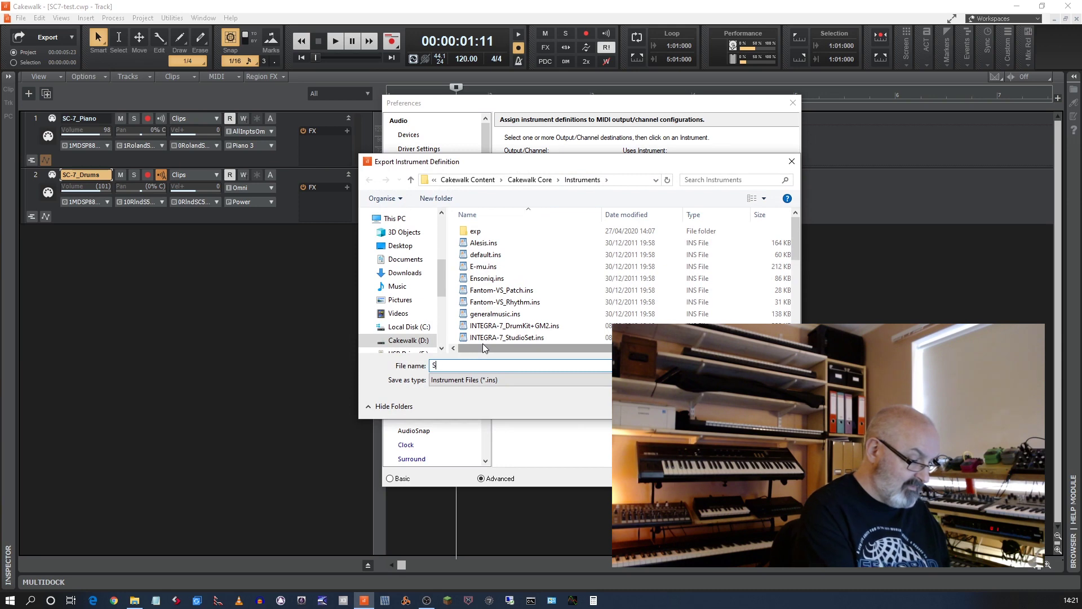
type("C-55-test")
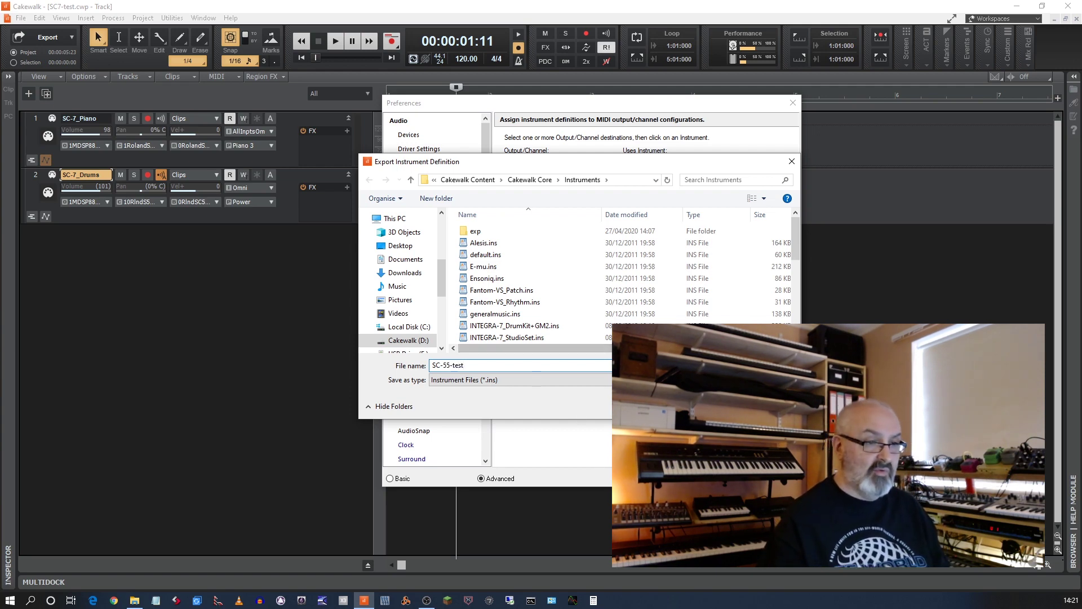
key("Return")
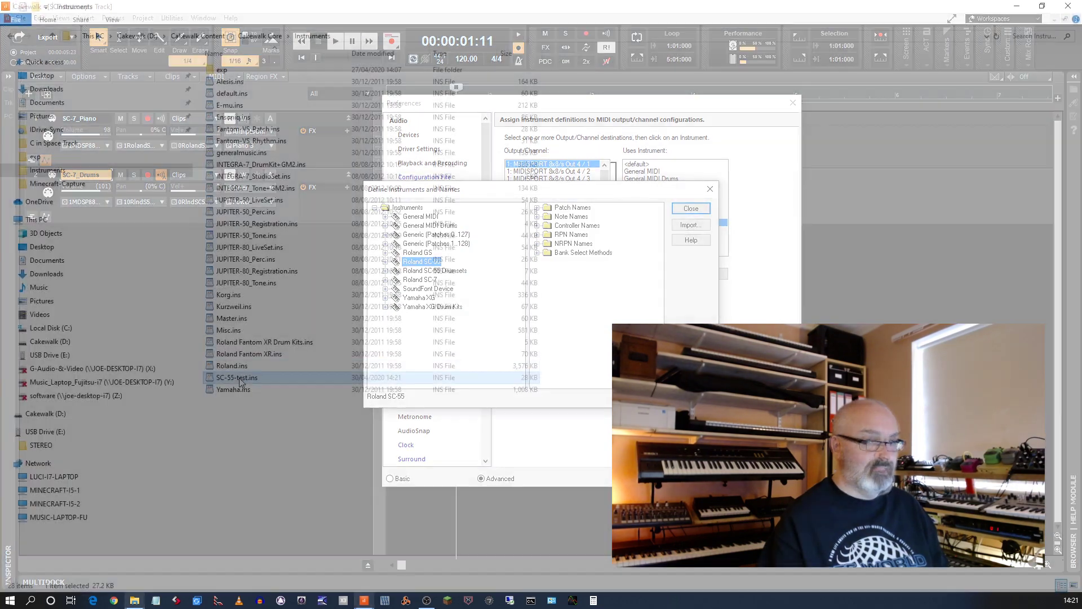
Open SC-55-test.ins from the Instruments folder and skim its patch names and definitions down to the end.
double_click(239, 378)
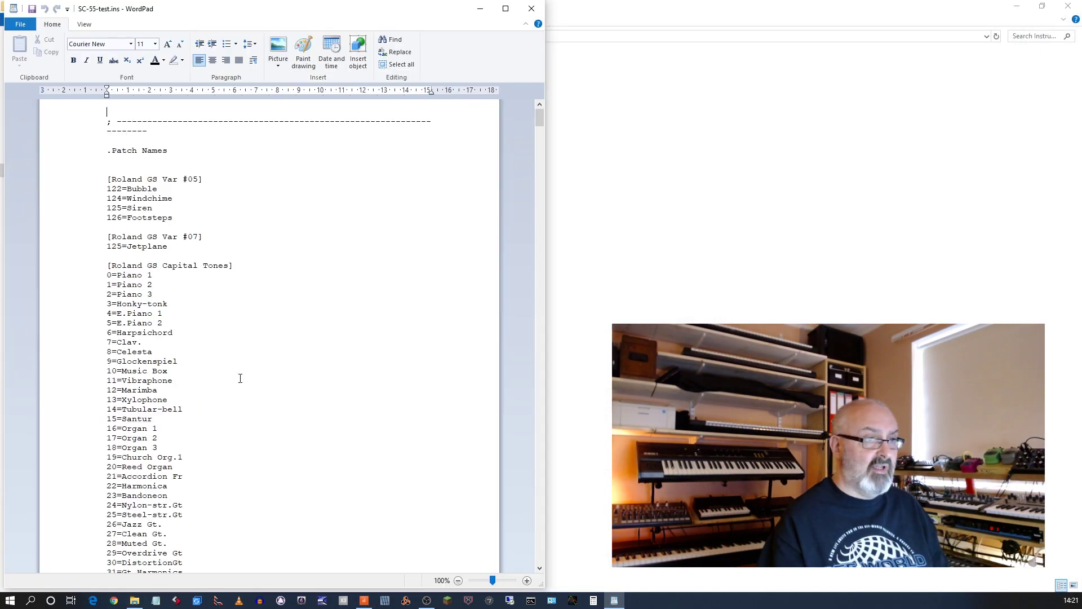
left_click(508, 14)
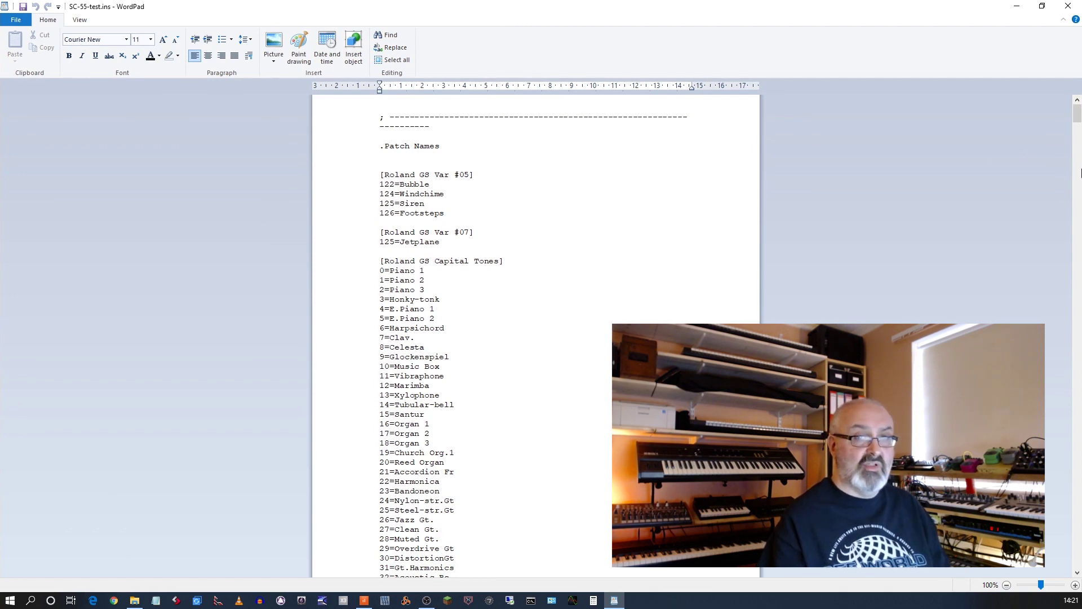
left_click_drag(1077, 115, 1079, 260)
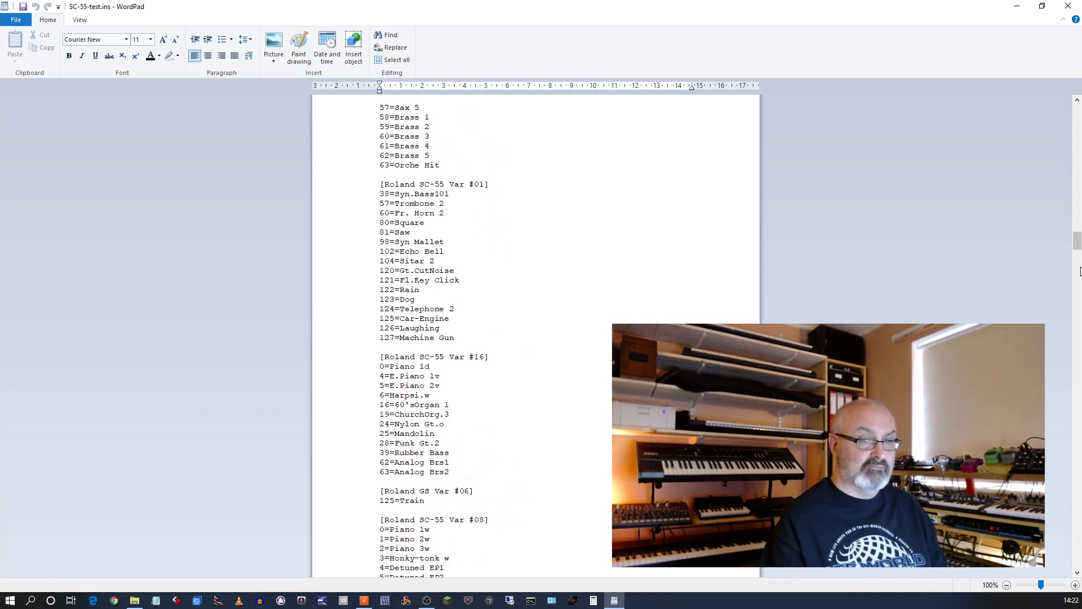
left_click_drag(1077, 241, 1076, 555)
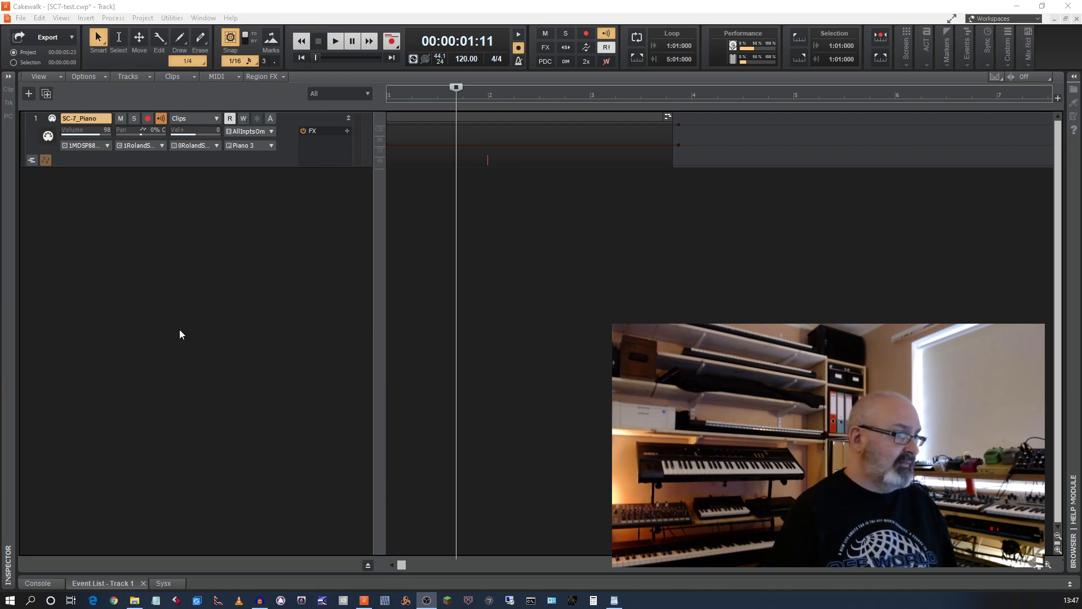
Insert a new MIDI track below the SC-7_Piano track and name it SC-7_Drums.
left_click(124, 208)
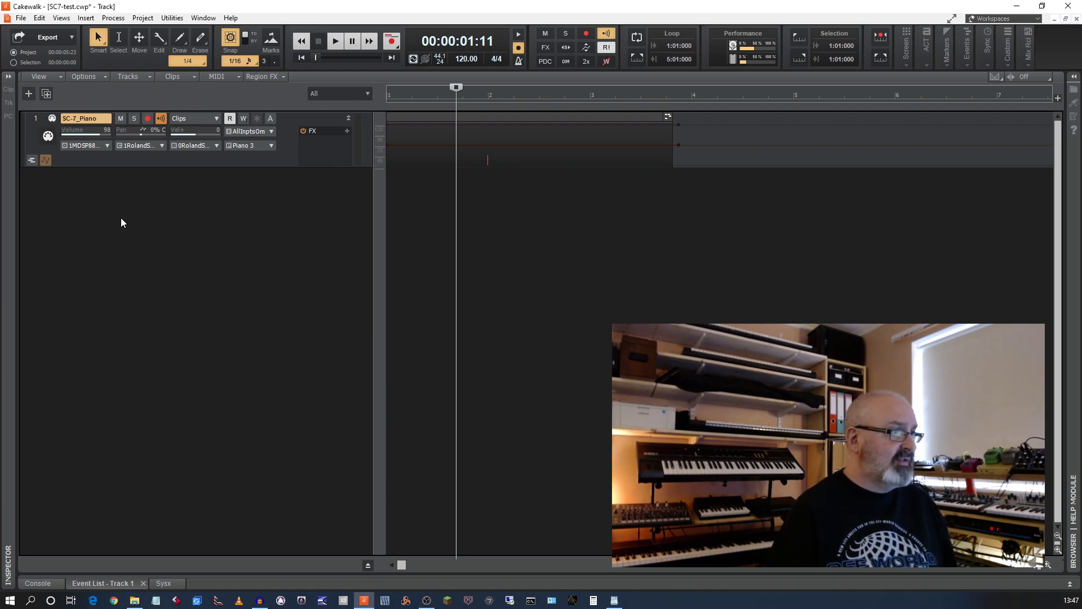
right_click(117, 211)
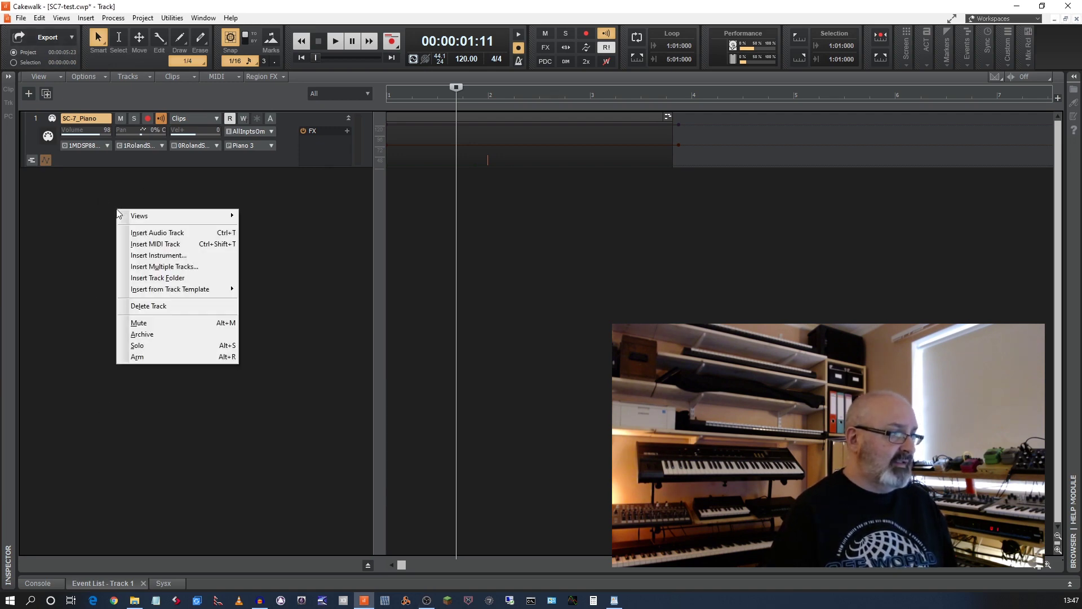
left_click(178, 244)
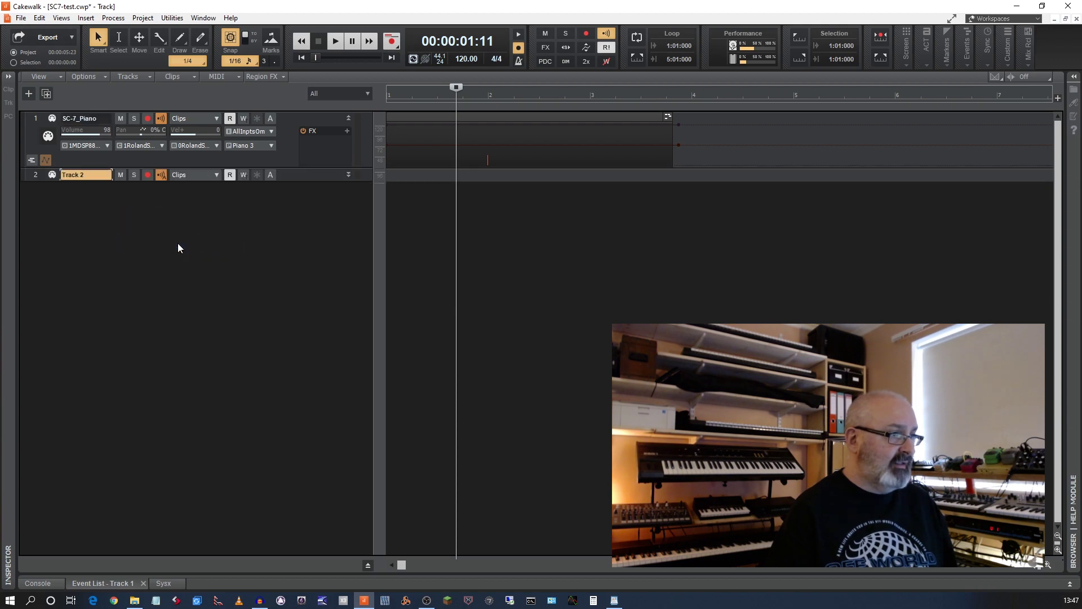
double_click(90, 176)
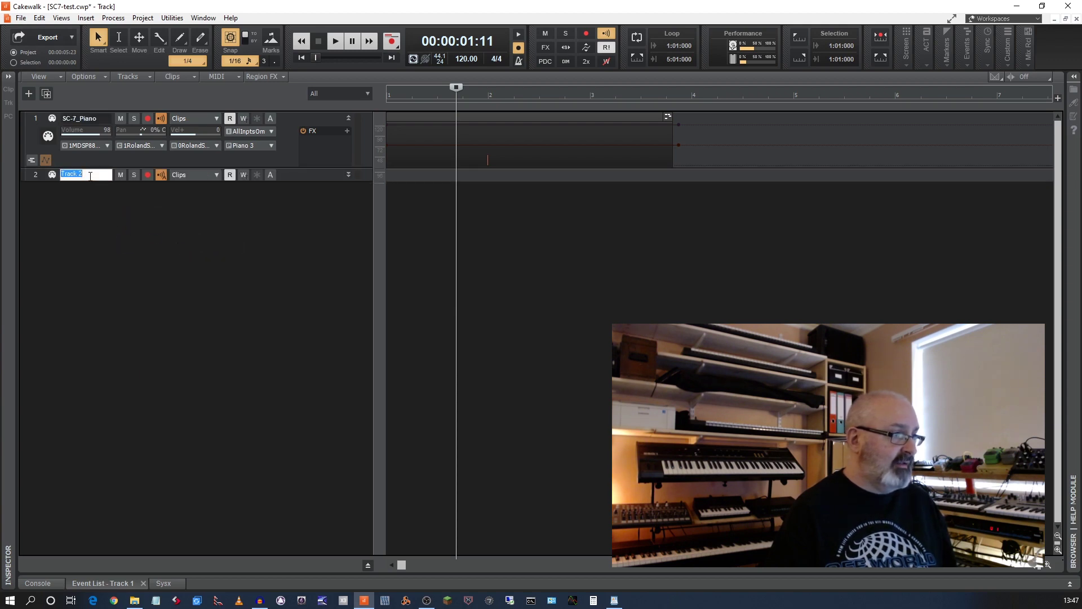
type("SC-")
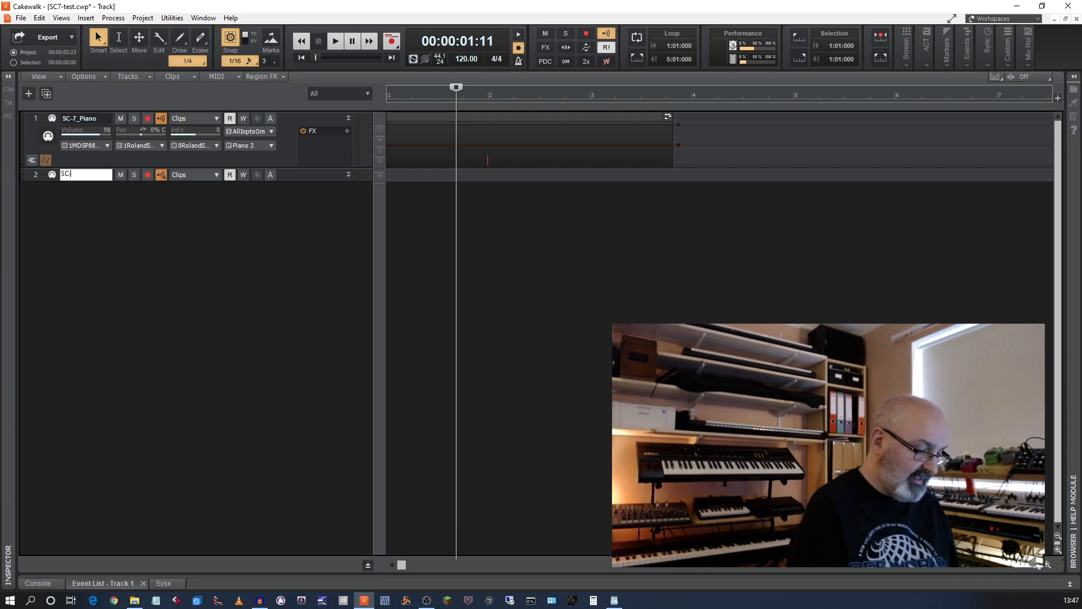
type("7_Drum")
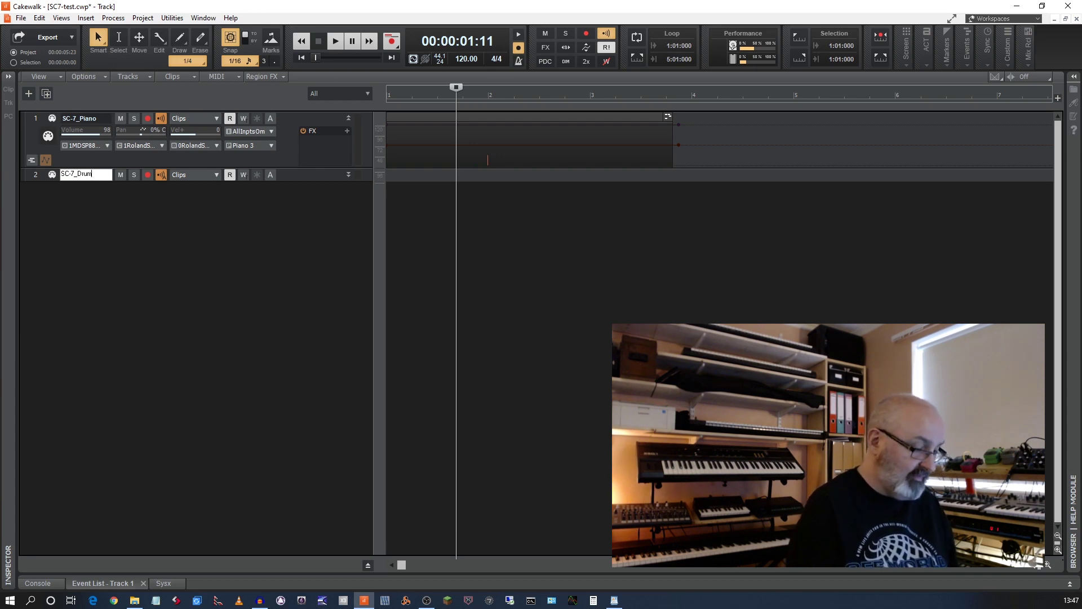
type("s")
key("Return")
Try assigning the Roland SC-7 instrument definition to MIDISPORT 8x8/s Out 4 channel 10.
left_click(40, 17)
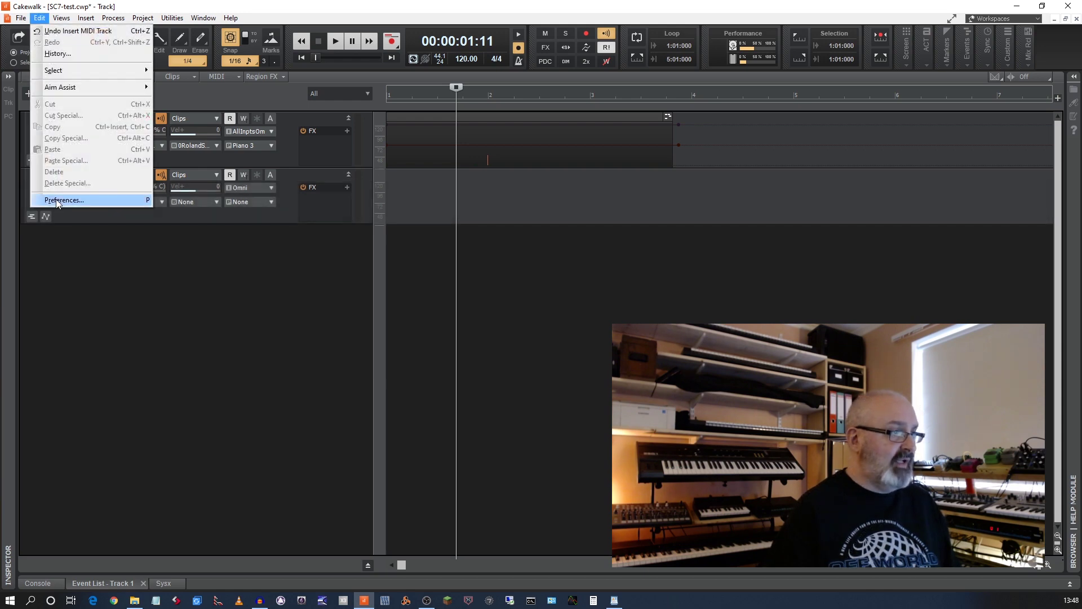
left_click(58, 202)
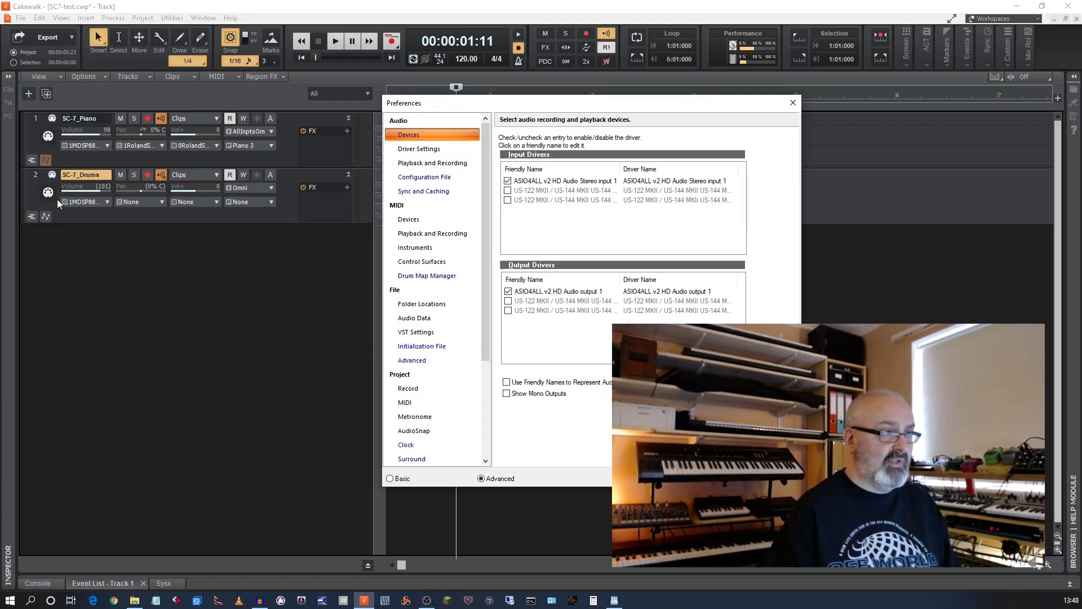
left_click(419, 251)
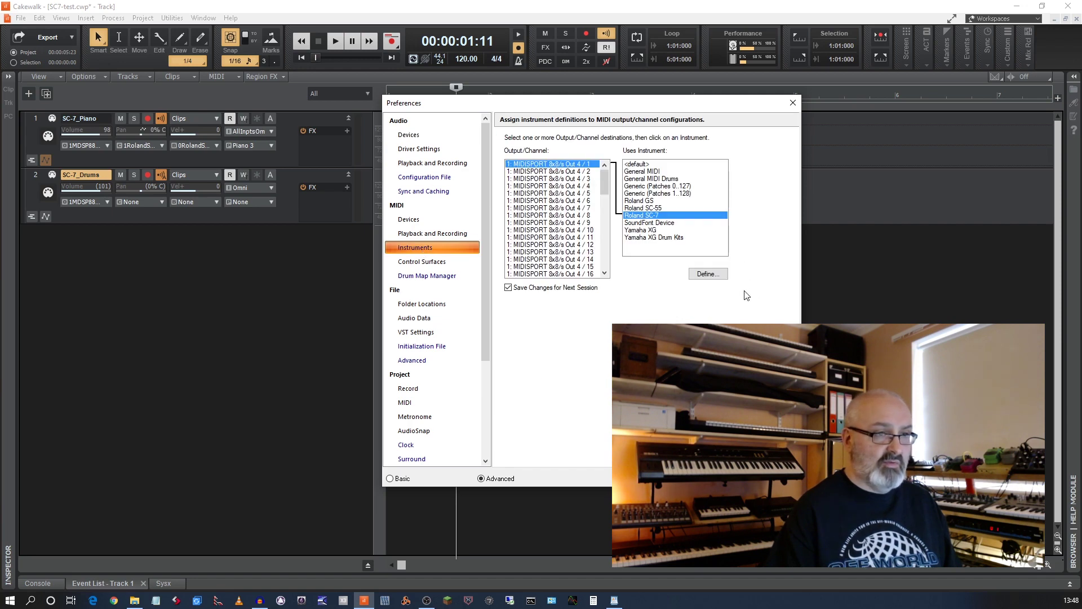
left_click(557, 232)
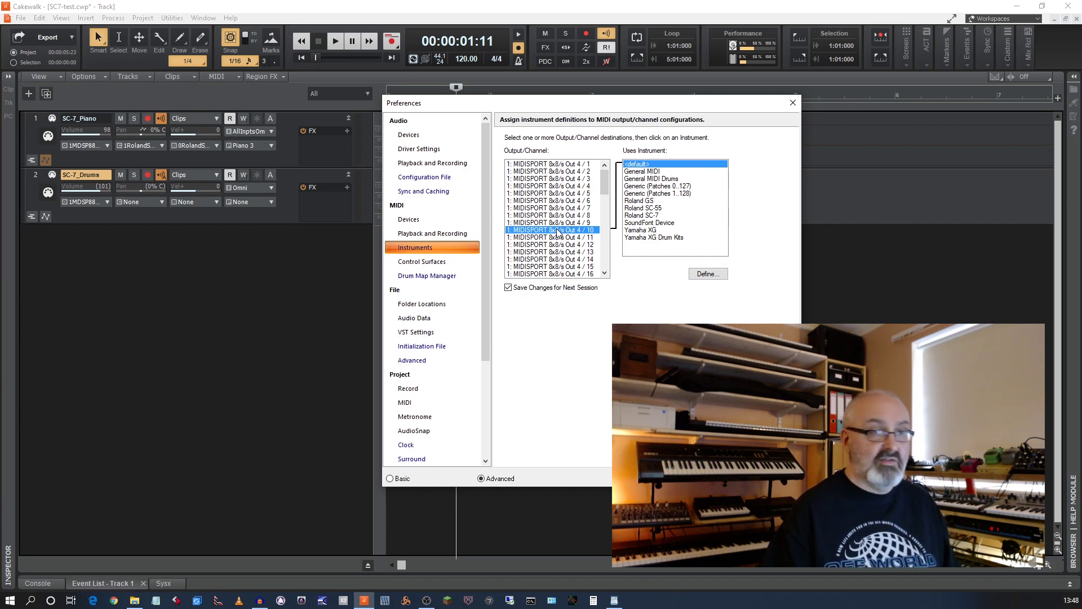
left_click(643, 215)
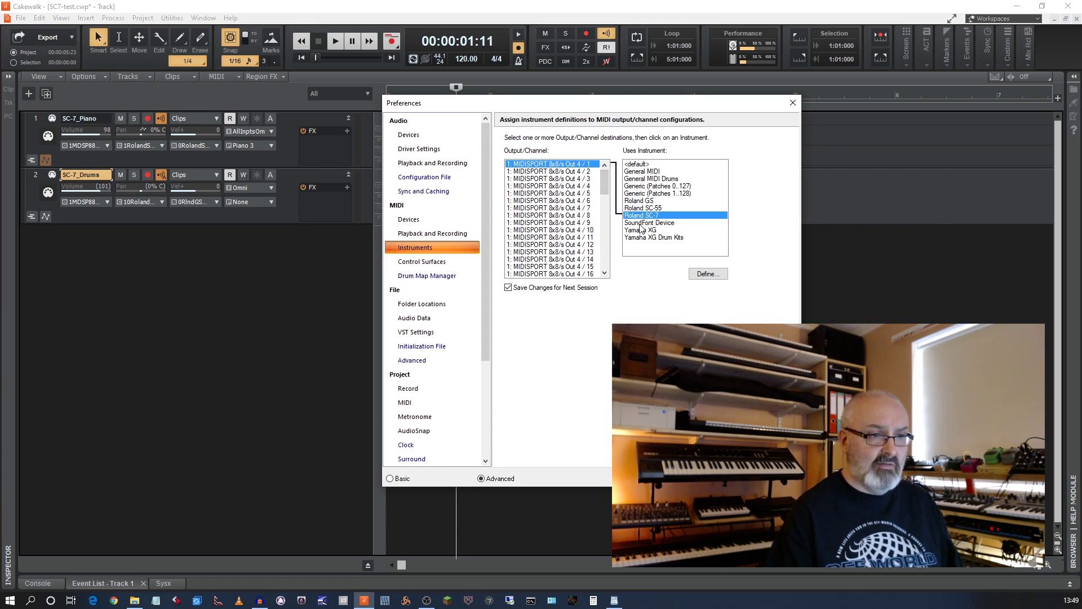
Import the Roland SC-55 Drumsets instrument definition from Roland.ins in the Instruments folder.
left_click(707, 274)
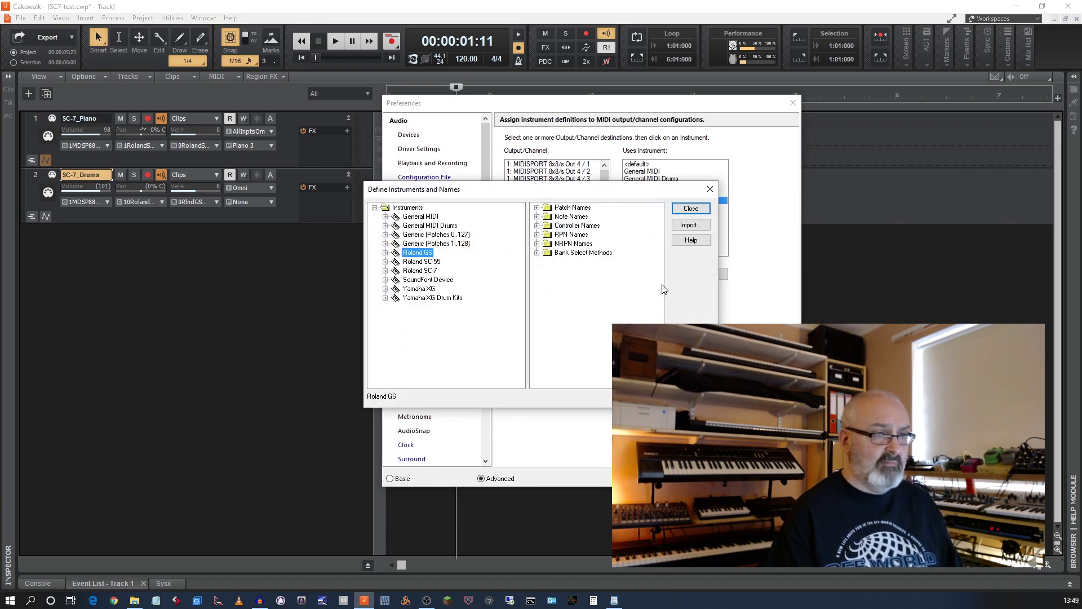
left_click(691, 225)
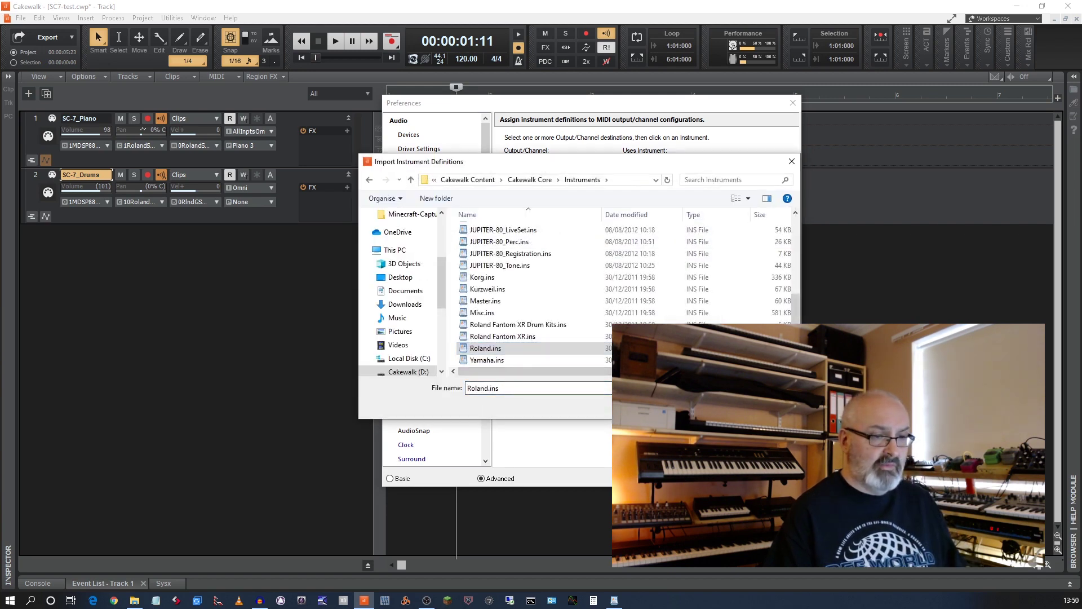
key("Escape")
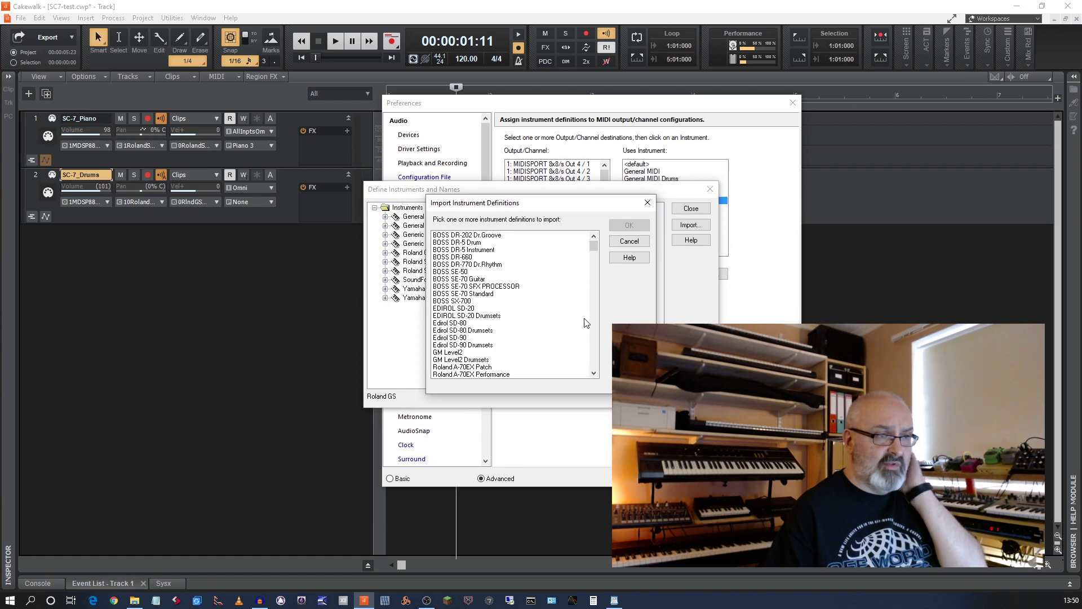
left_click_drag(594, 248, 595, 311)
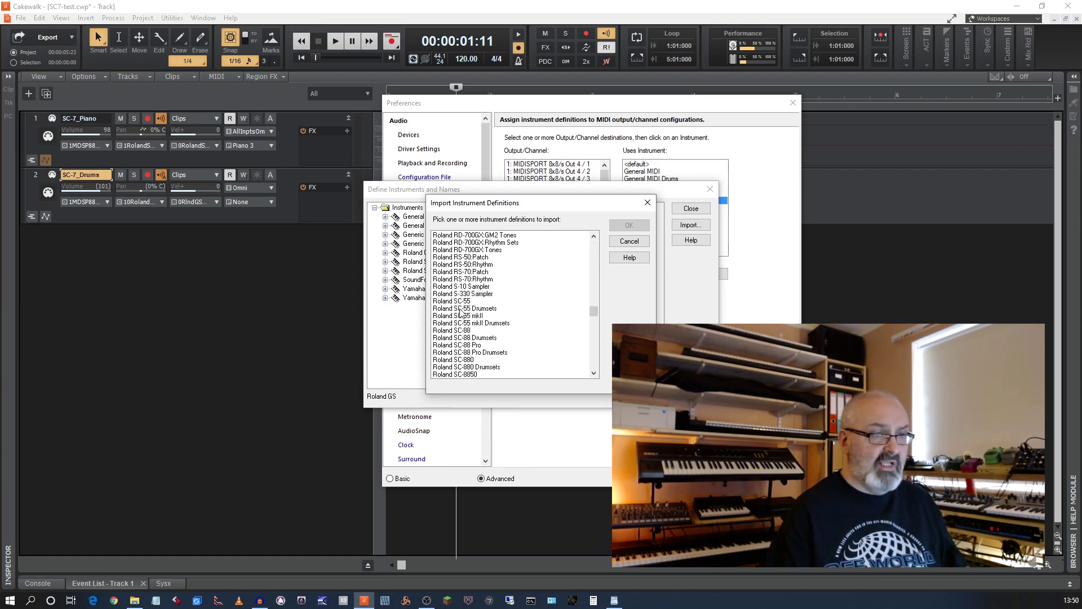
left_click(459, 310)
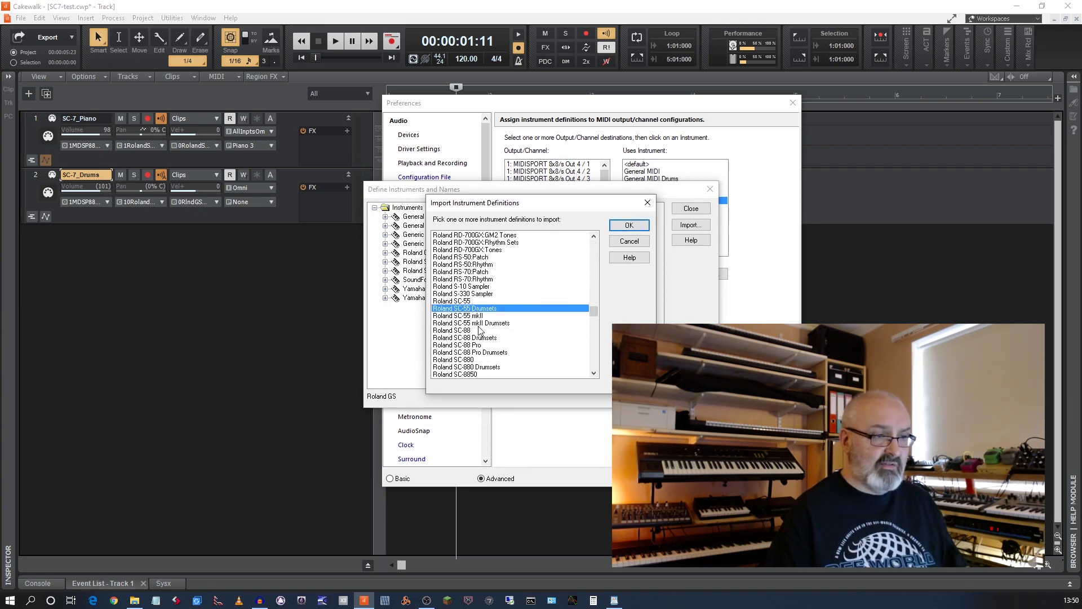
left_click(479, 323, "ctrl")
left_click(477, 324, "ctrl")
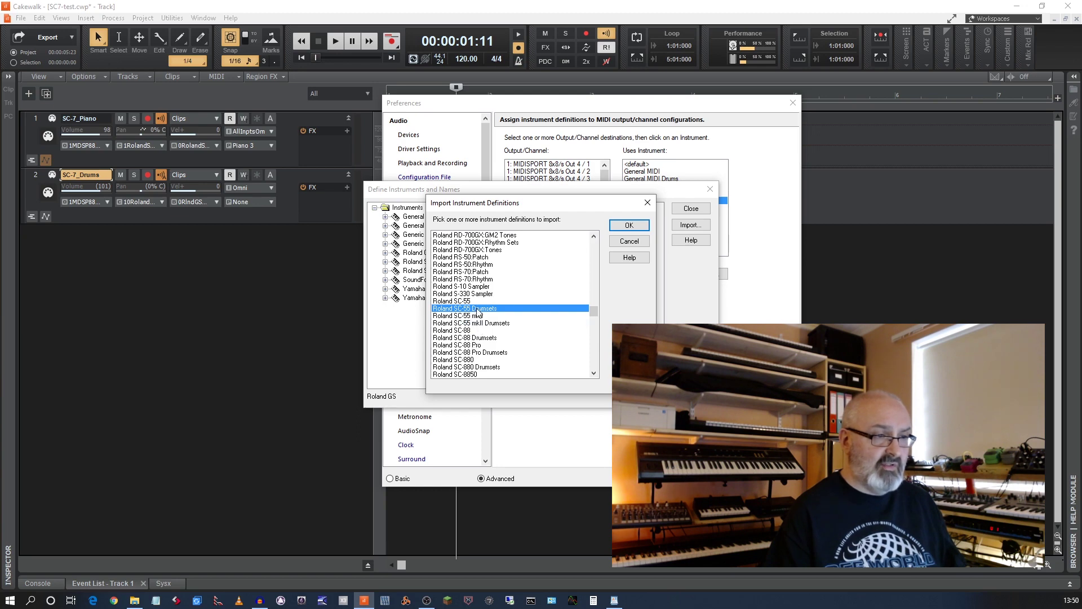
left_click(479, 310, "ctrl")
left_click(479, 310, "ctrl")
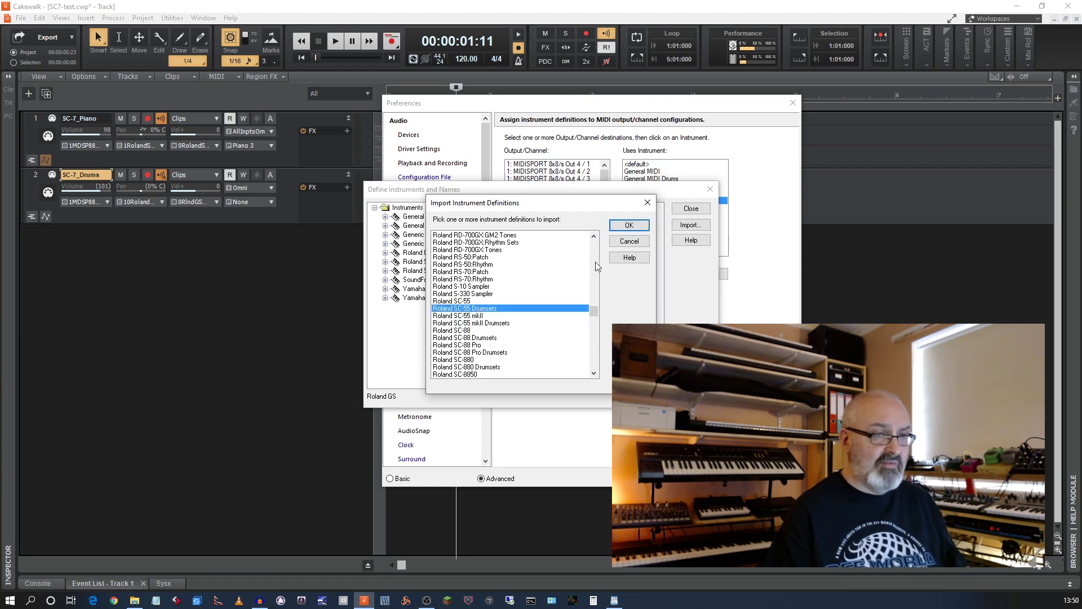
left_click(625, 226)
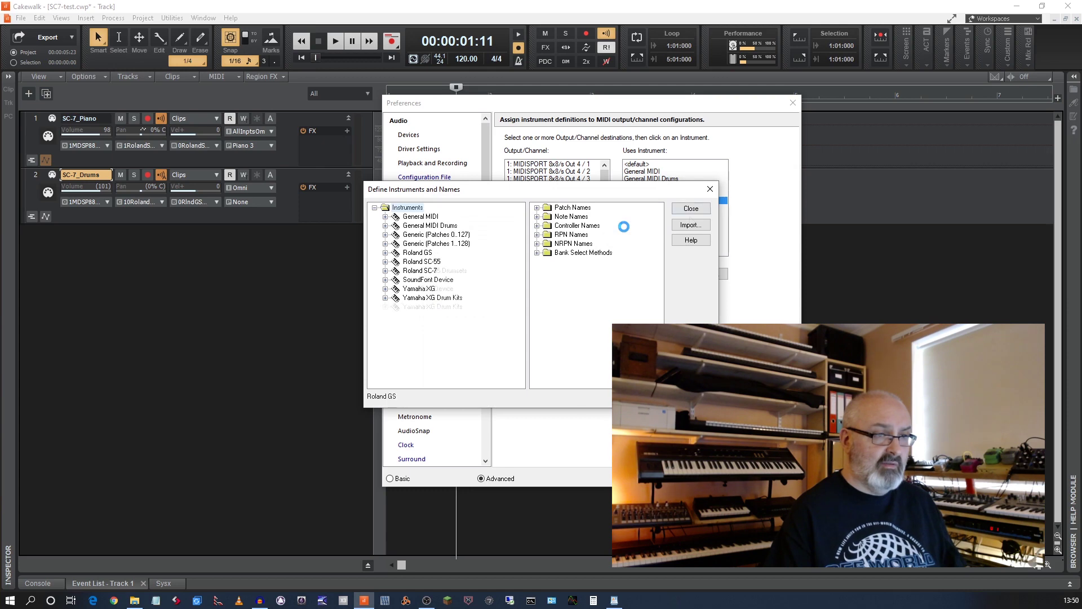
left_click(686, 209)
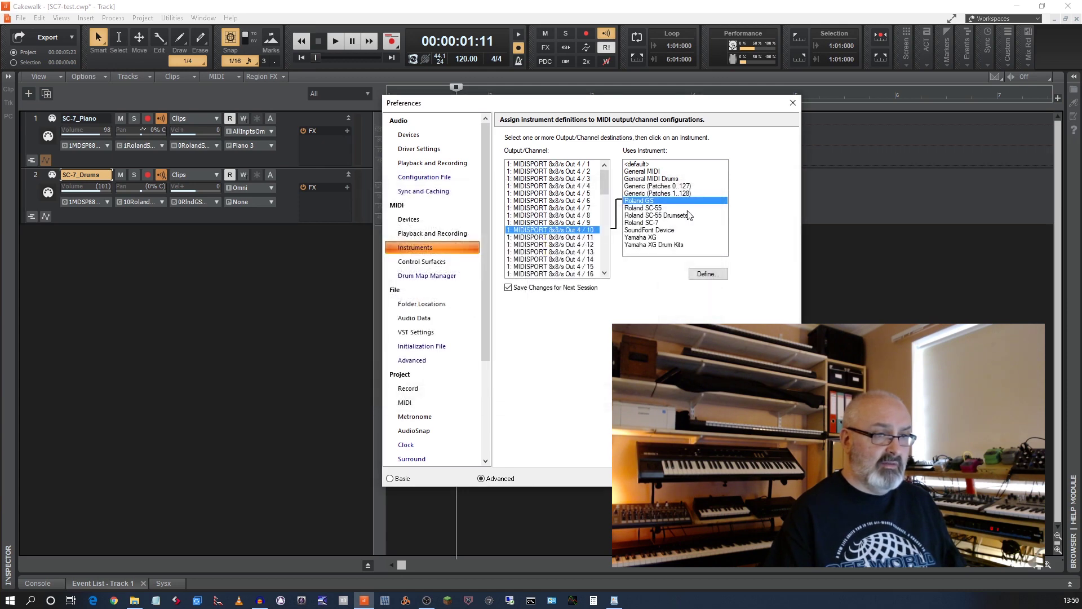
Assign the Roland SC-55 Drumsets definition to MIDISPORT 8x8/s Out 4 channel 10 and confirm the preferences.
left_click(670, 216)
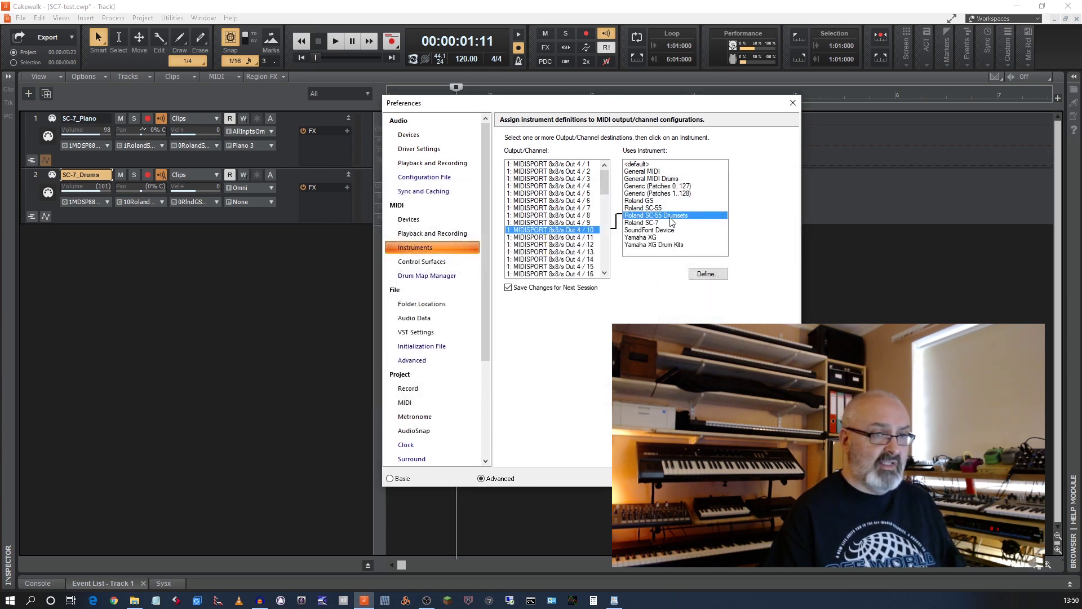
key("Return")
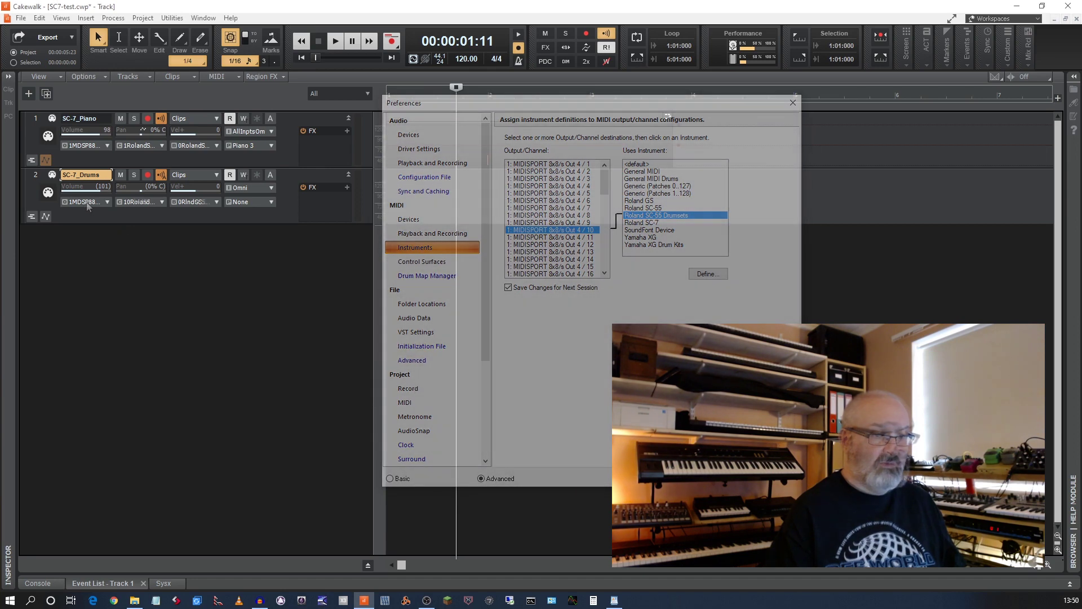
Review the channel 10 and bank assignments of the SC-7_Drums track and set its patch to TR-808.
left_click(161, 202)
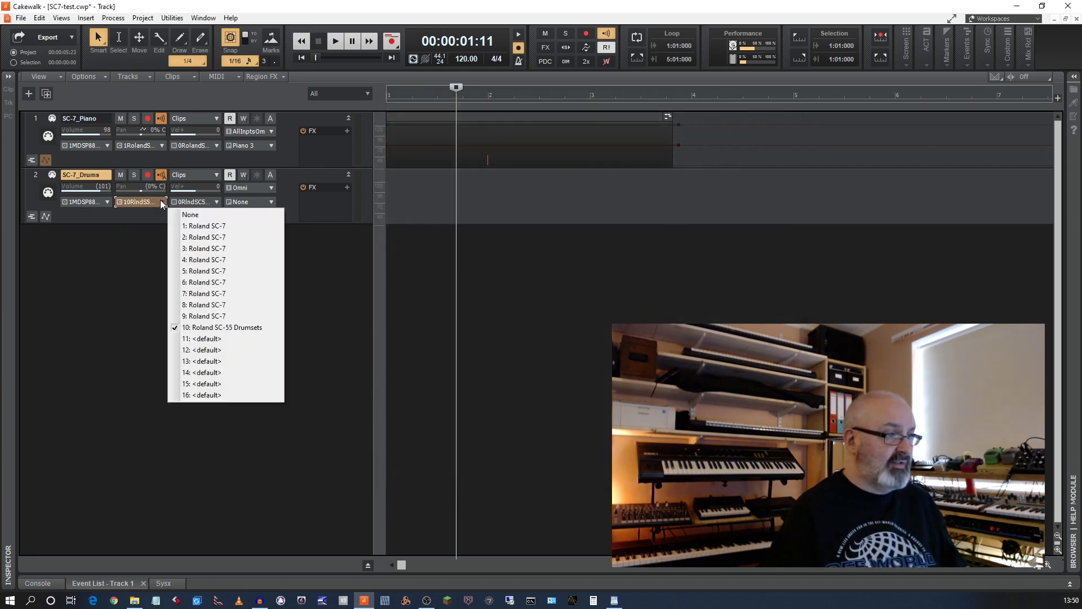
left_click(224, 205)
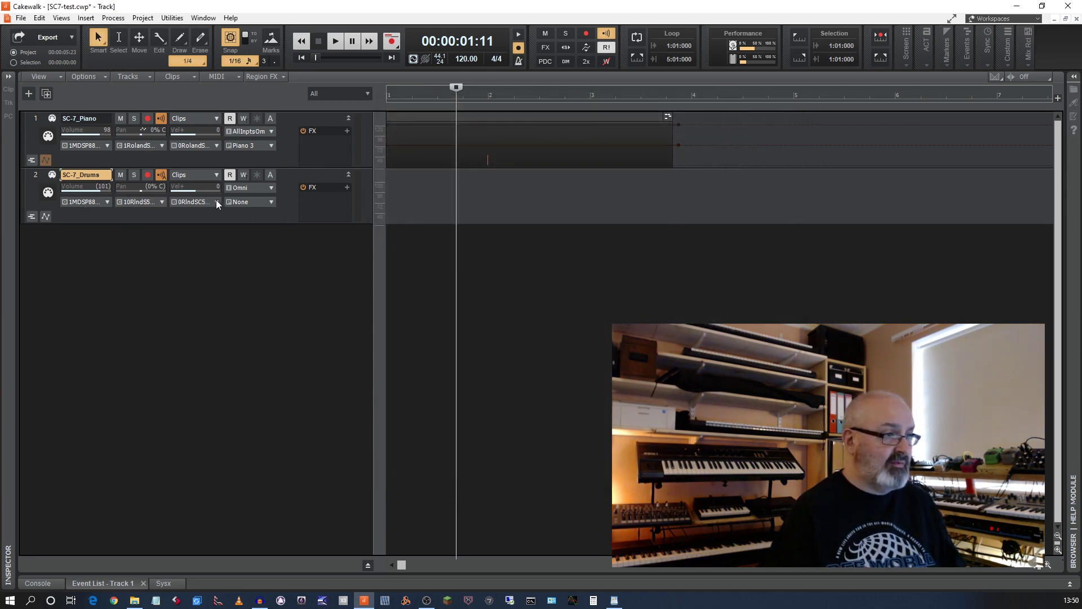
left_click(216, 202)
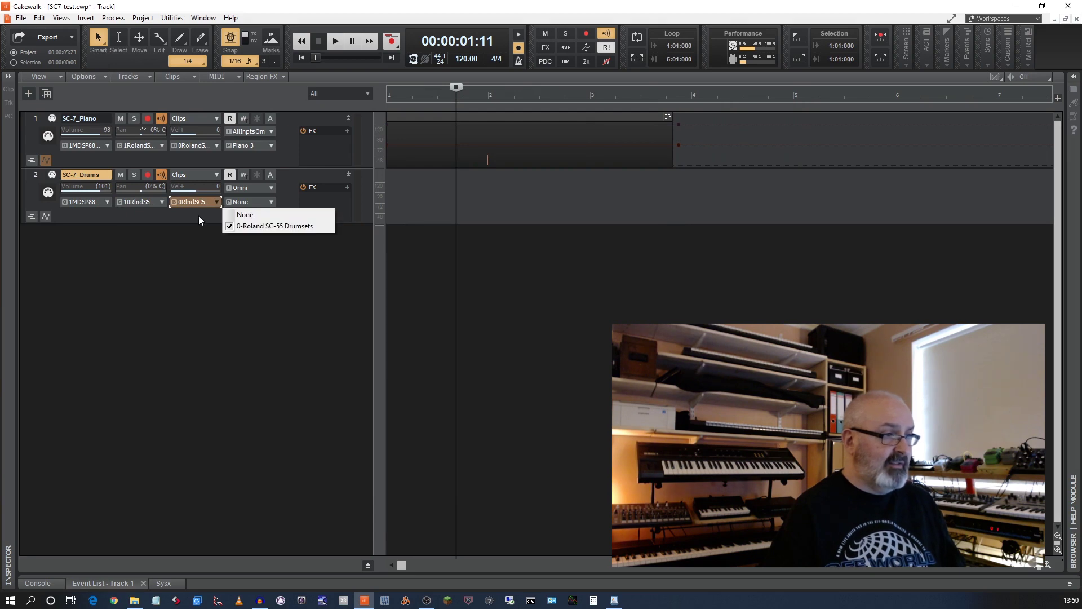
left_click(199, 215)
left_click(270, 202)
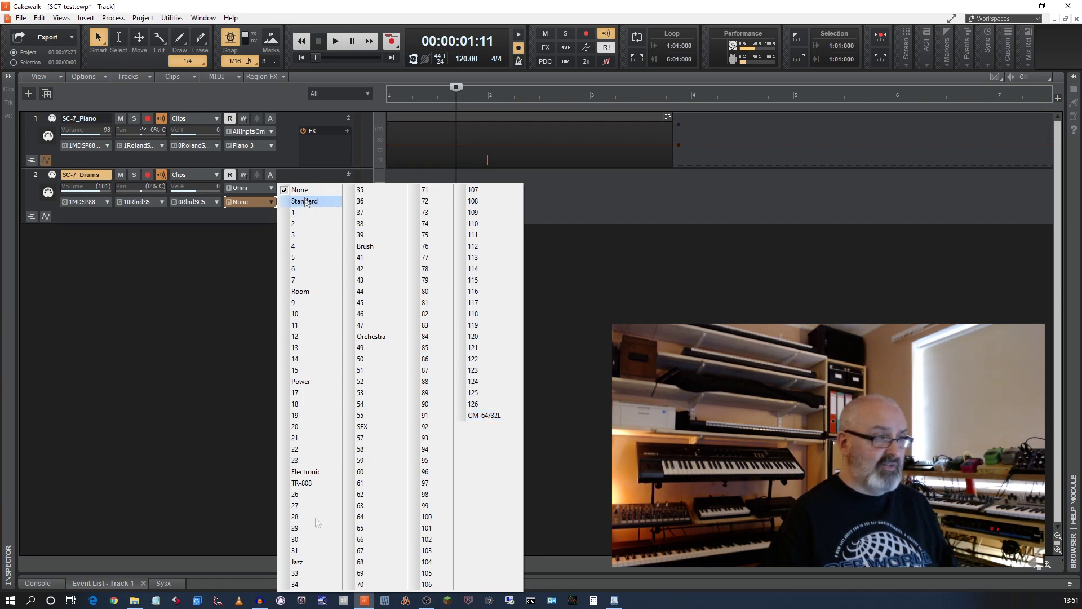
left_click(306, 484)
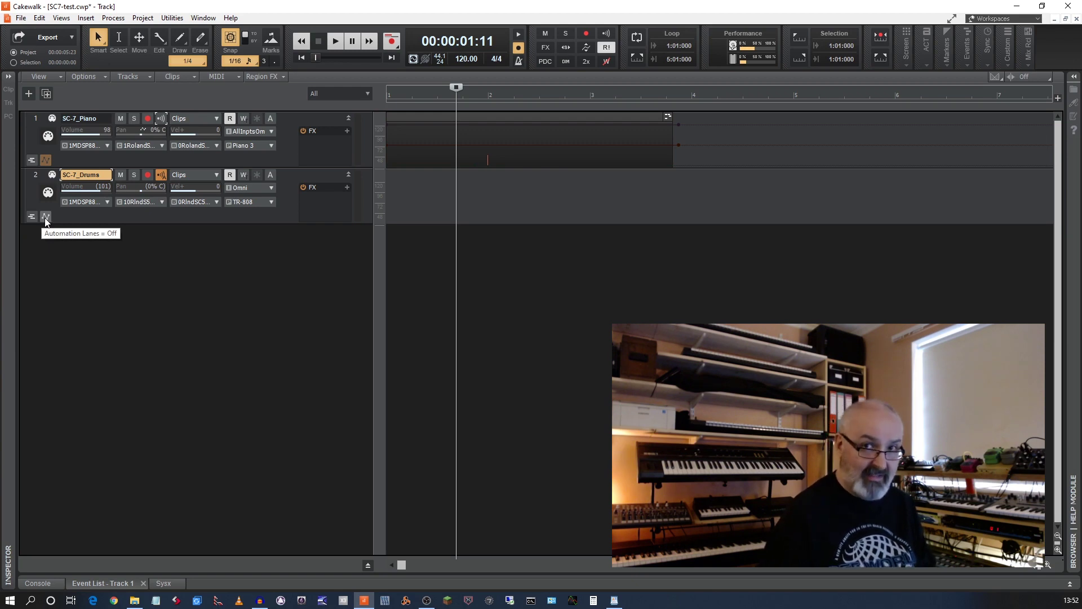
Open the SC-7_Drums track in the Piano Roll, override its note names with Diatonic, and reopen the list of note name sets.
key("alt+3")
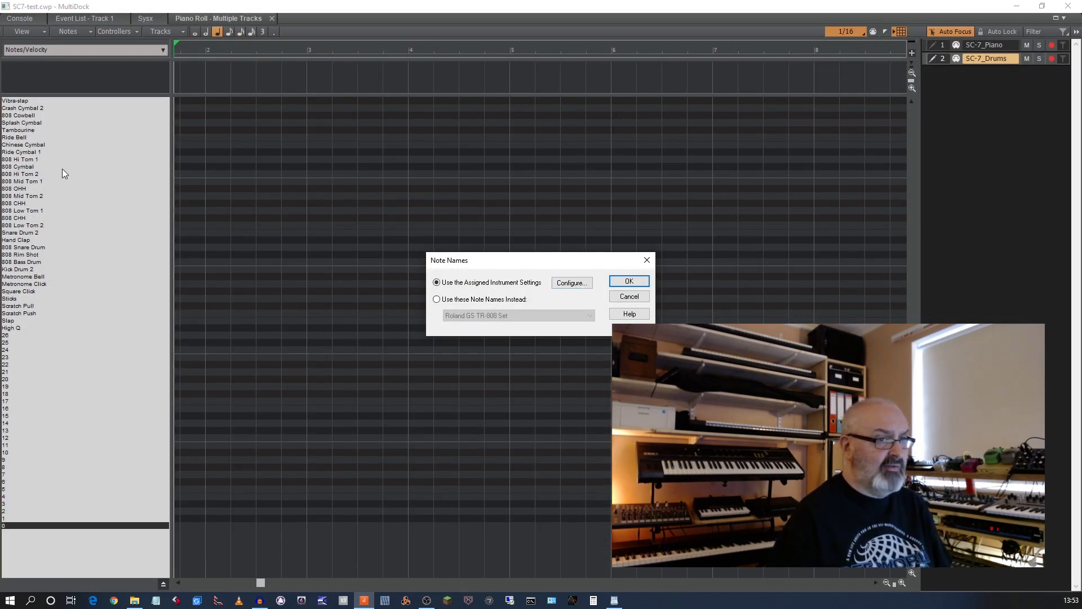
left_click(68, 321)
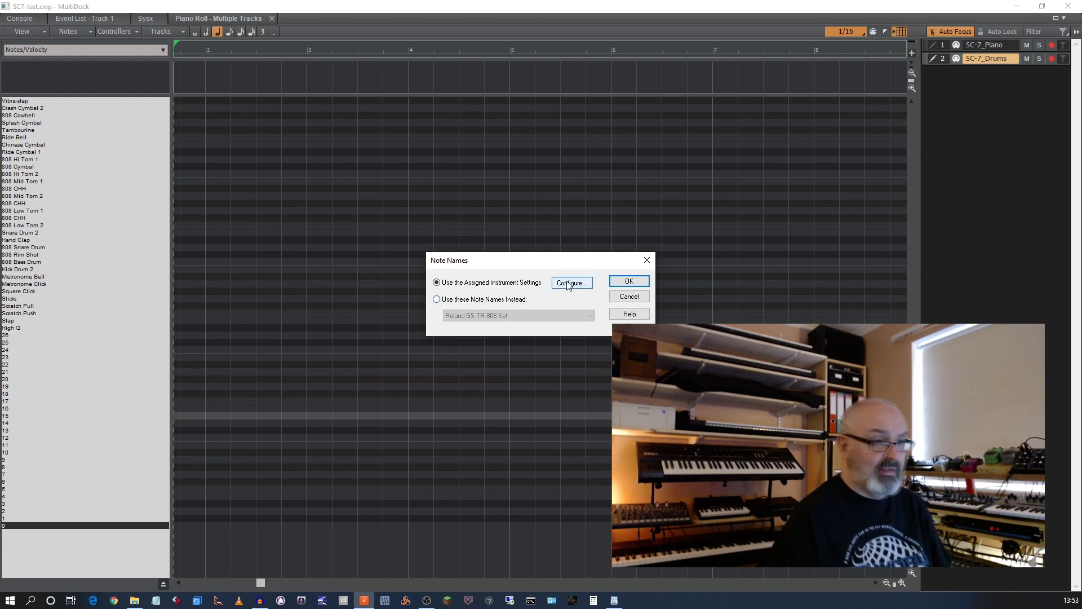
left_click(437, 300)
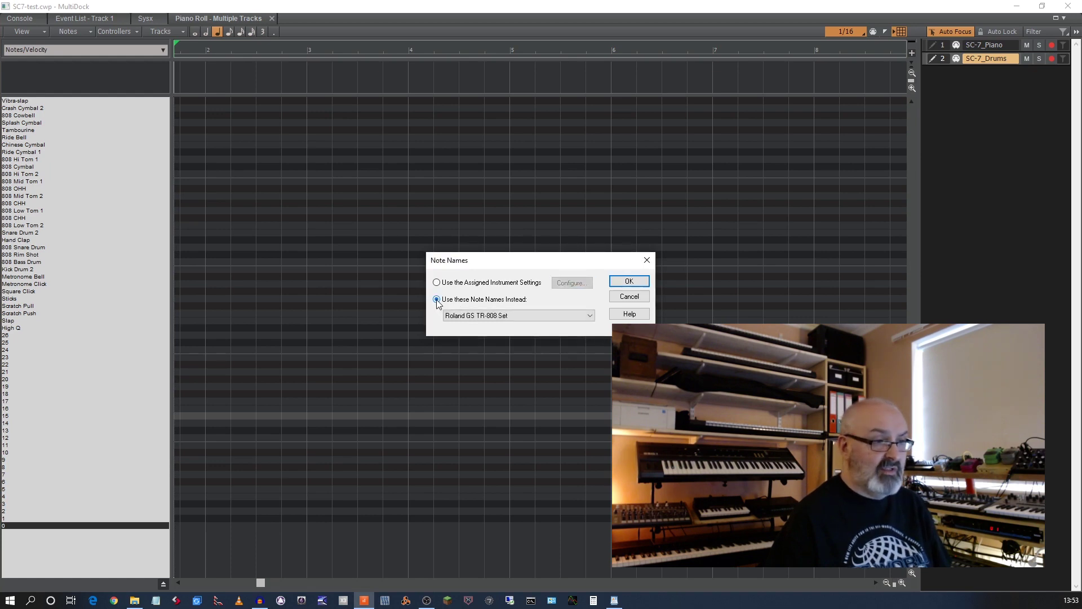
left_click(590, 315)
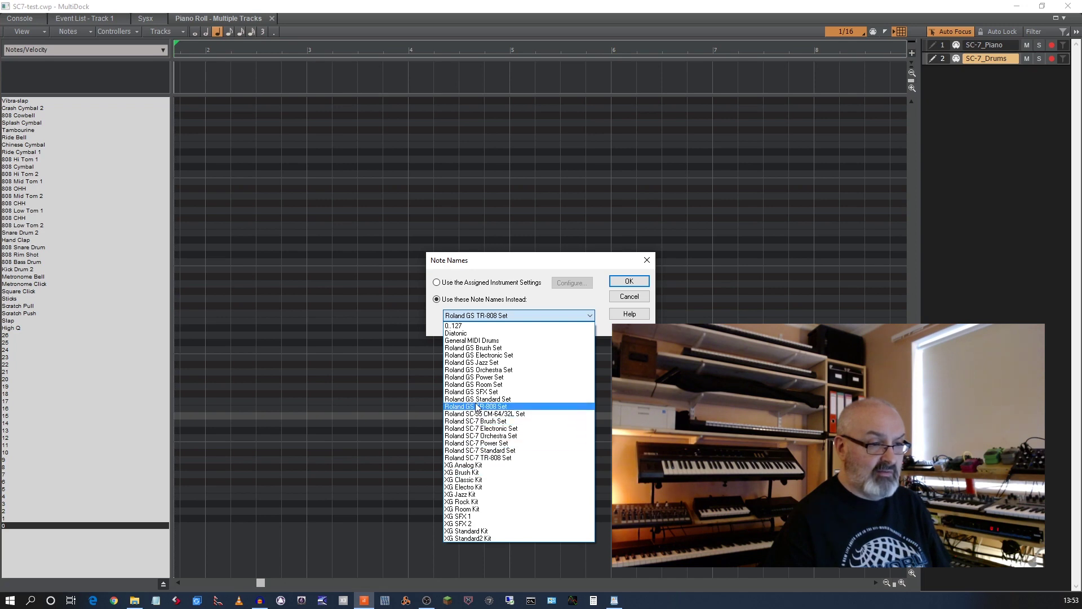
left_click(460, 336)
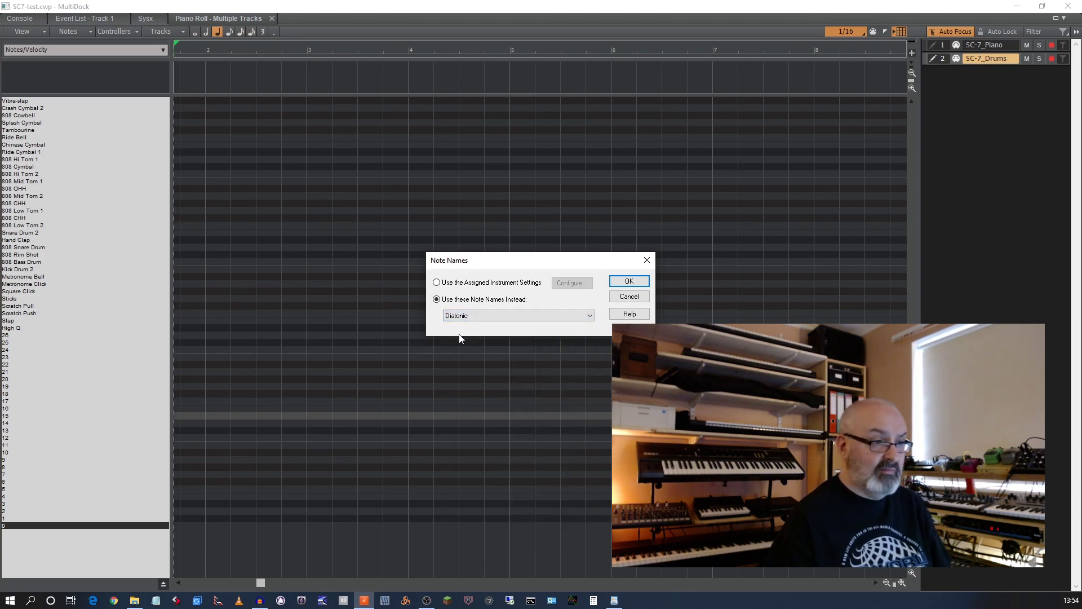
left_click(624, 282)
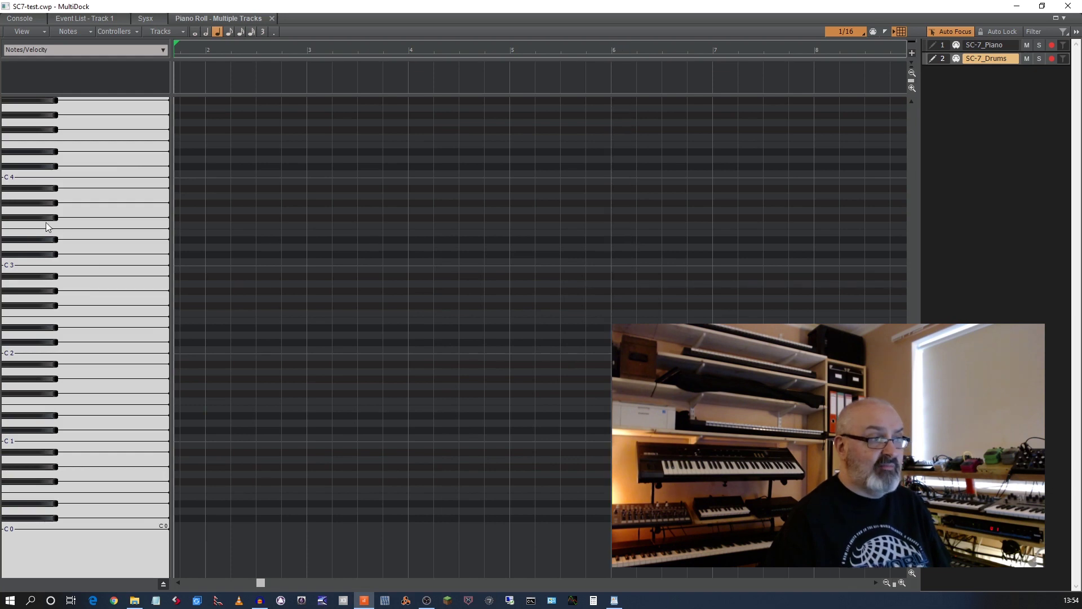
double_click(89, 300)
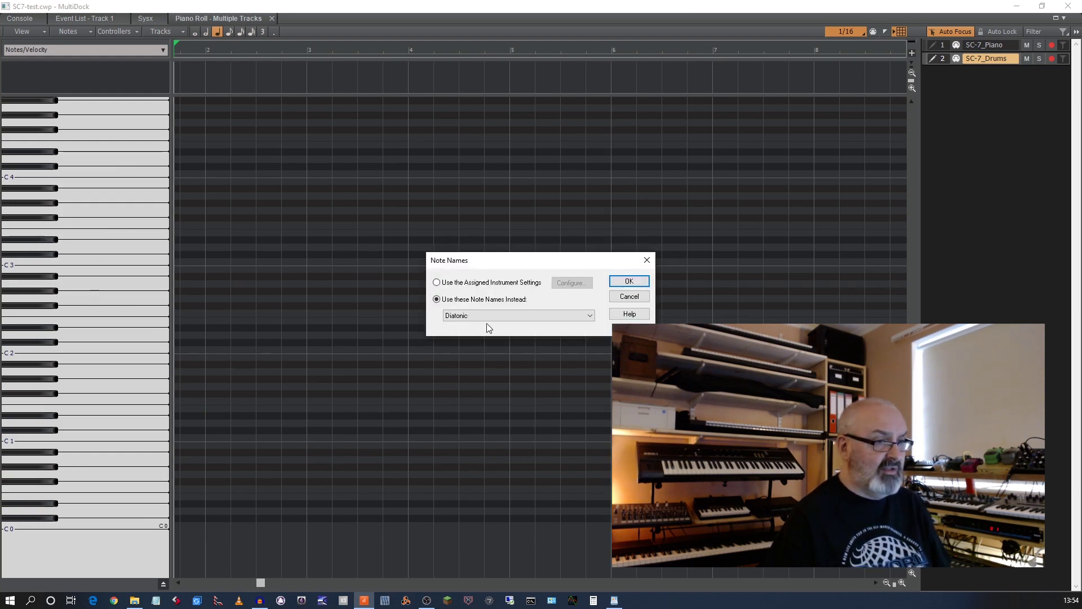
left_click(591, 317)
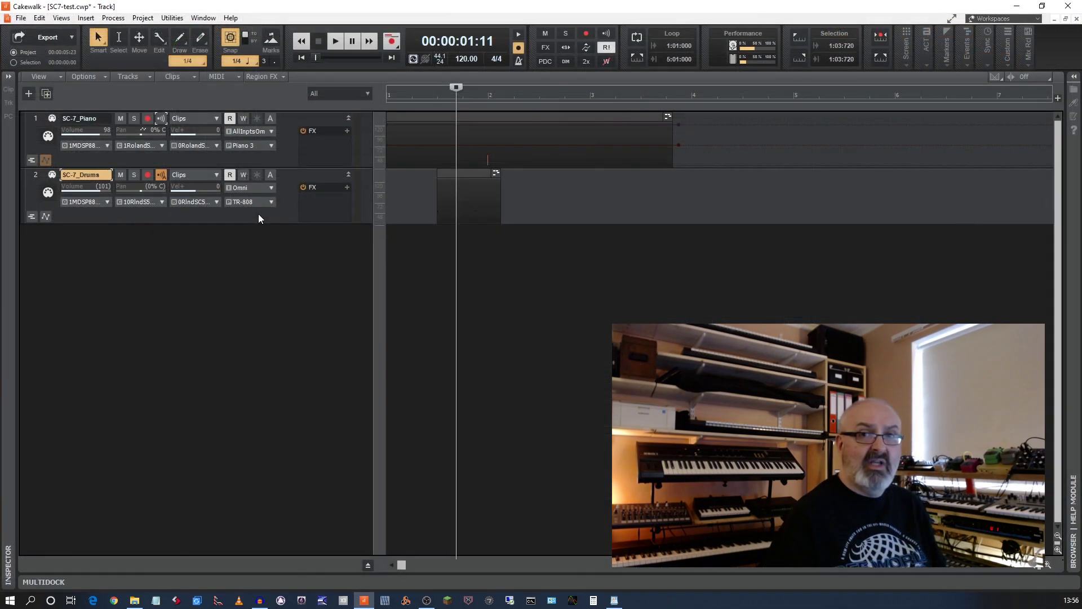
Set the patch of the SC-7_Drums track to Power.
left_click(272, 201)
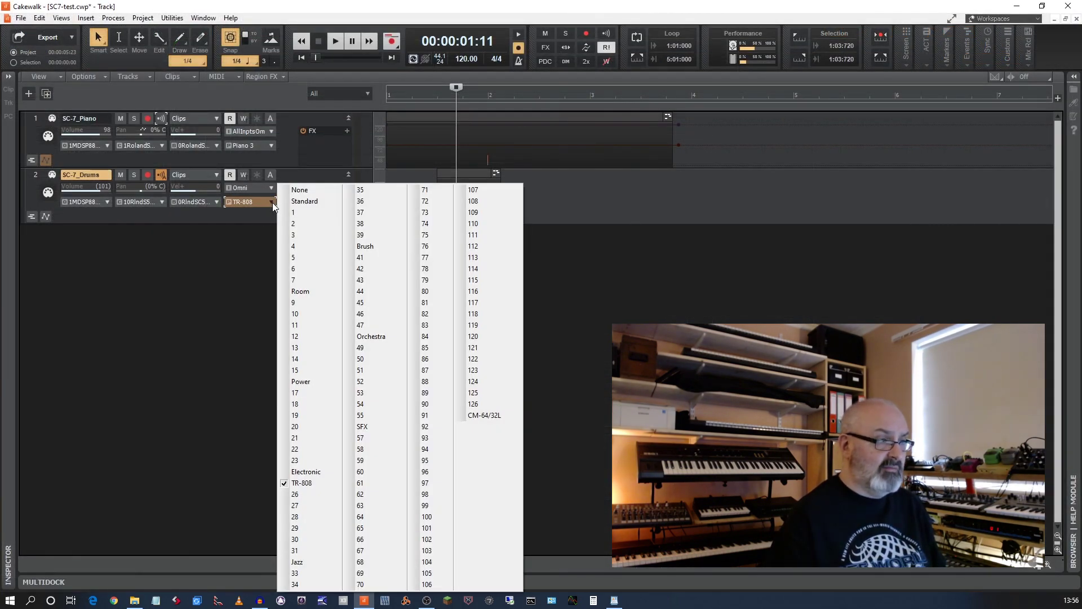
left_click(301, 382)
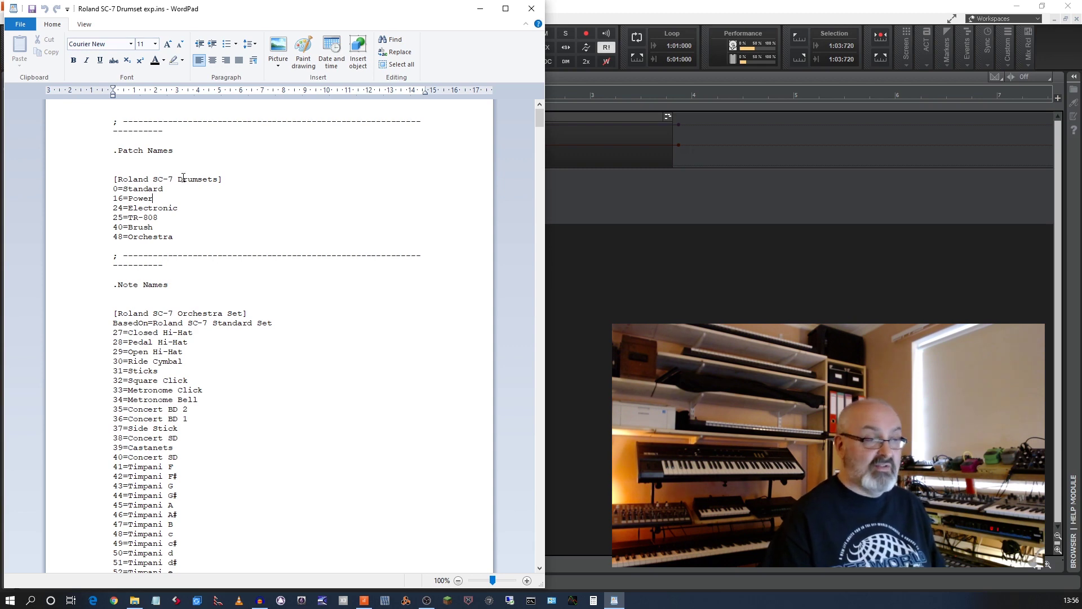
Switch to WordPad and examine the drumset patch names, note name sections and BasedOn line in Roland SC-7 Drumset exp.ins.
scroll(181, 235, "down", 2)
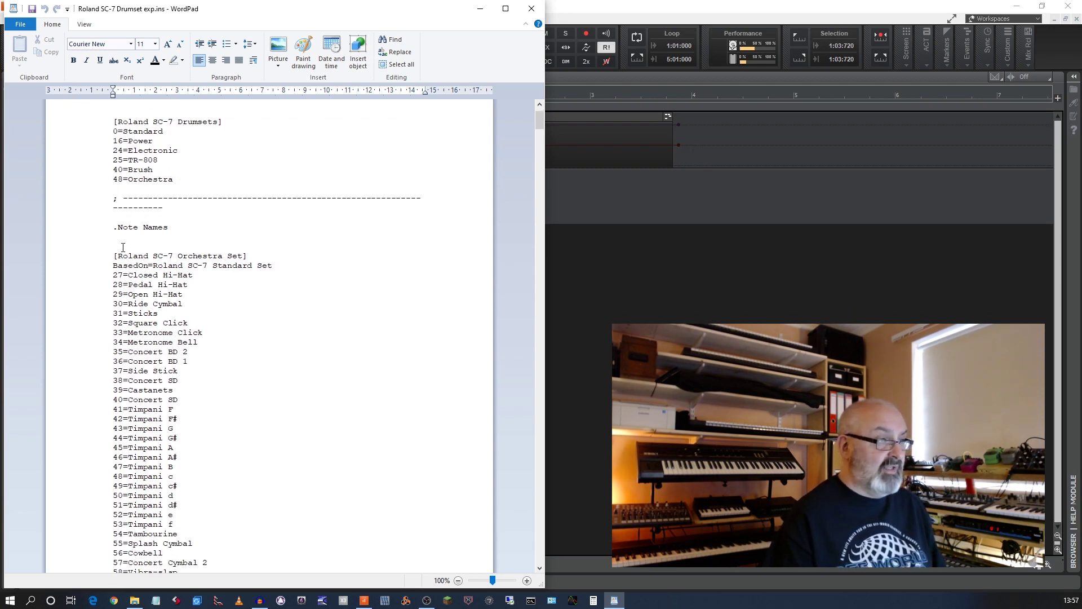
scroll(123, 247, "down", 1)
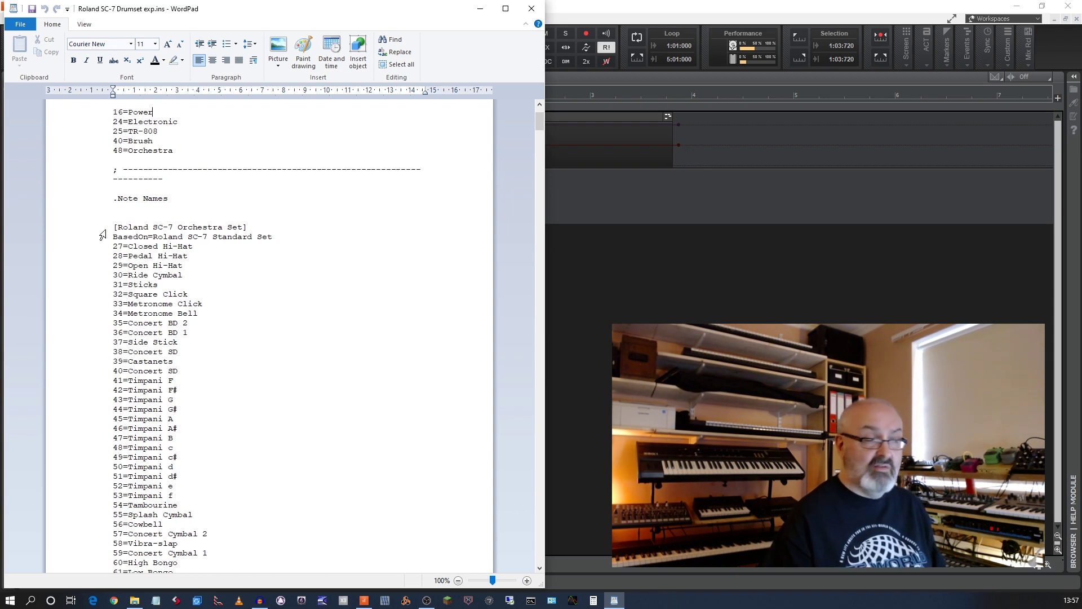
left_click_drag(103, 236, 116, 201)
left_click(200, 264)
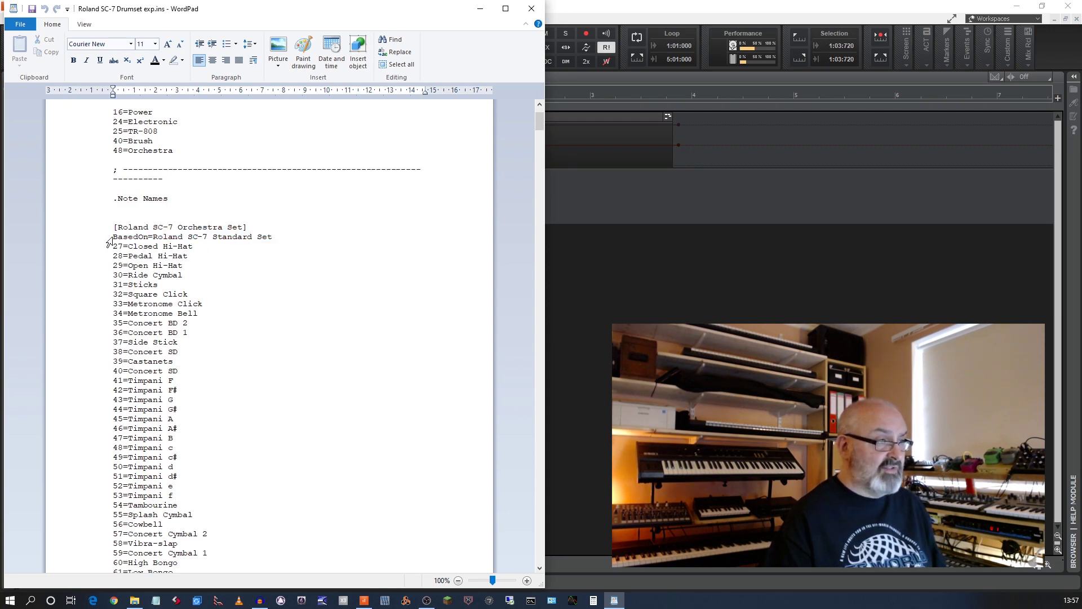
left_click_drag(113, 236, 269, 244)
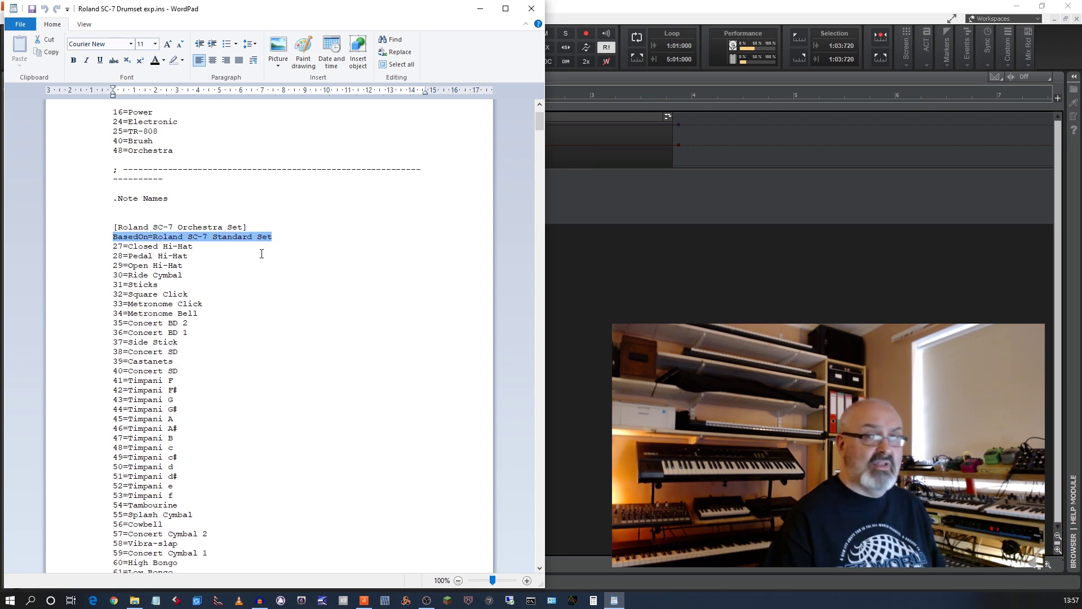
left_click(196, 260)
scroll(231, 389, "down", 20)
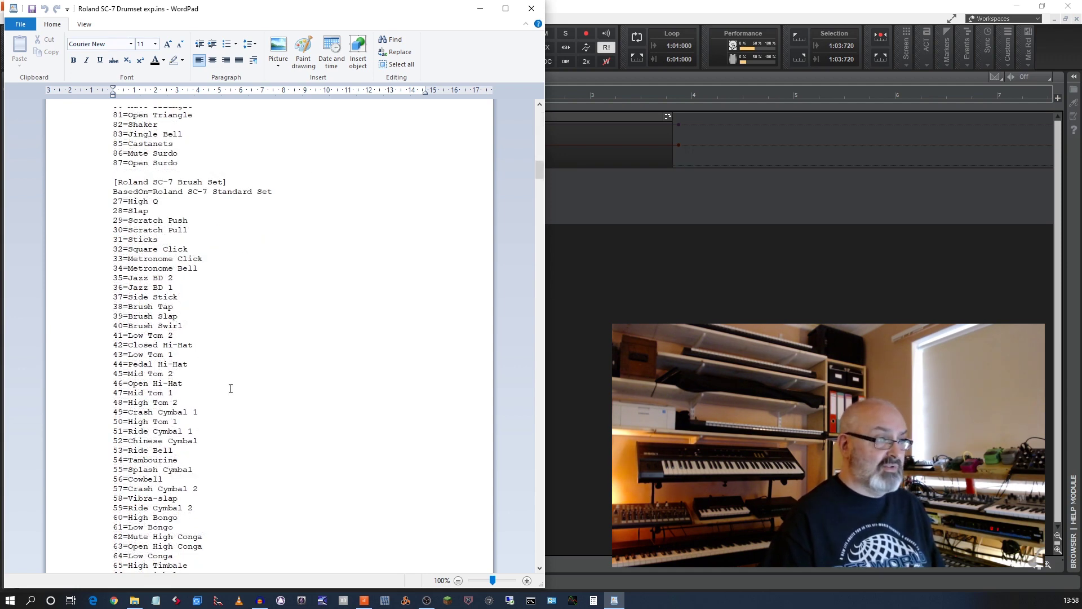
scroll(231, 388, "down", 7)
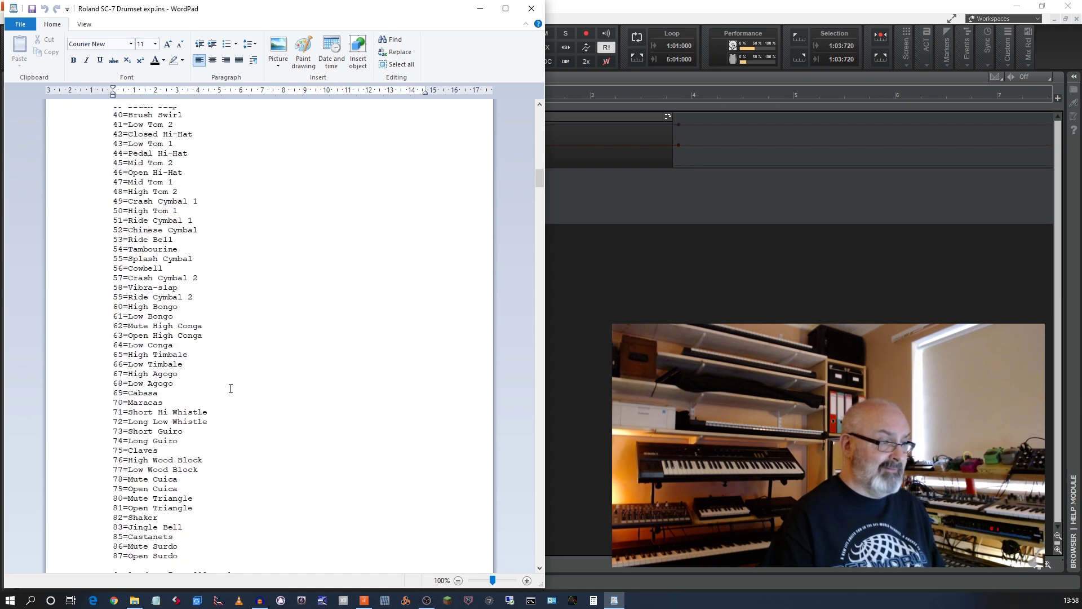
scroll(231, 388, "down", 4)
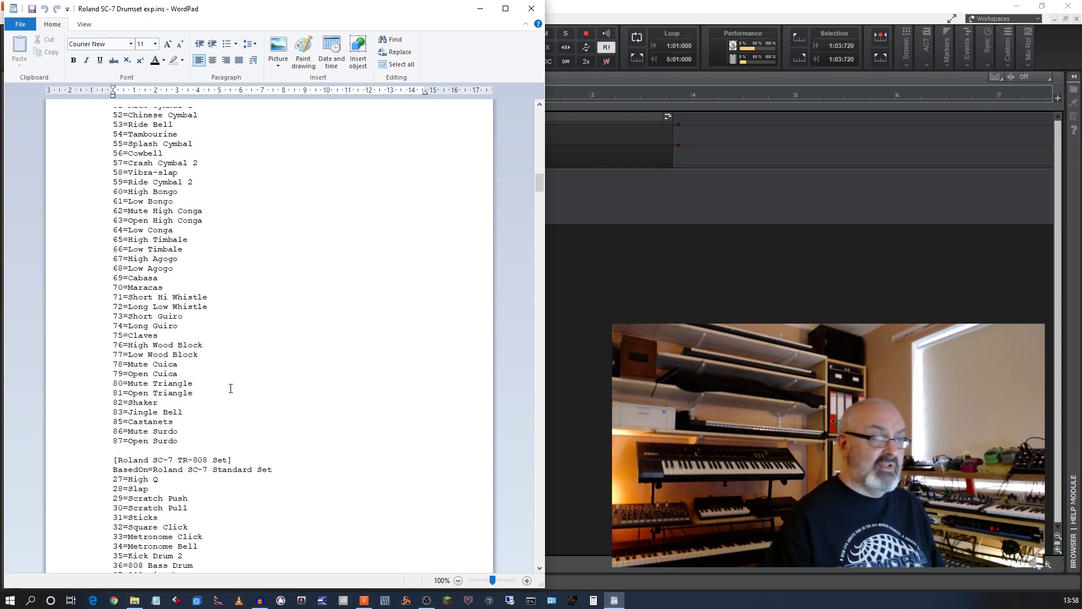
Examine the Roland GS Controllers and Roland GS NRPN sections of the drumset file, through the drum pitch, panpot, reverb and chorus entries.
scroll(230, 388, "down", 20)
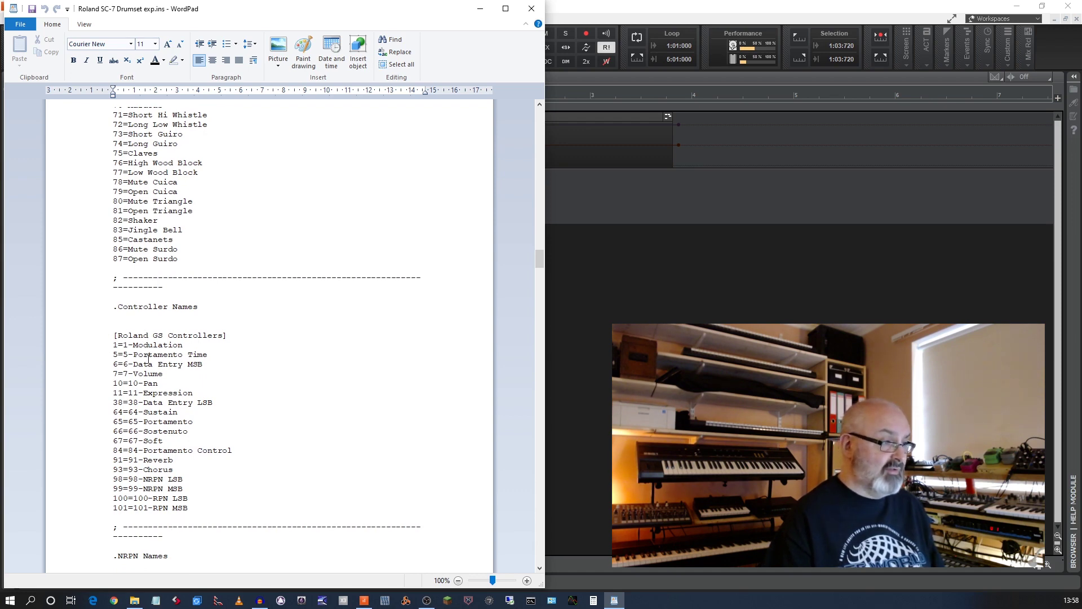
scroll(218, 459, "down", 3)
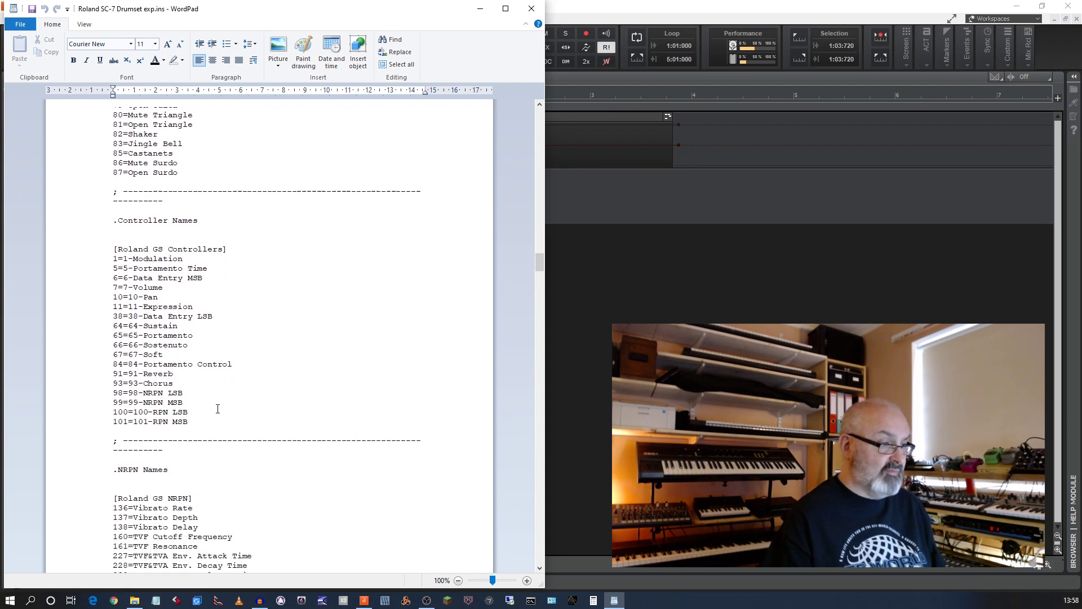
scroll(218, 408, "down", 9)
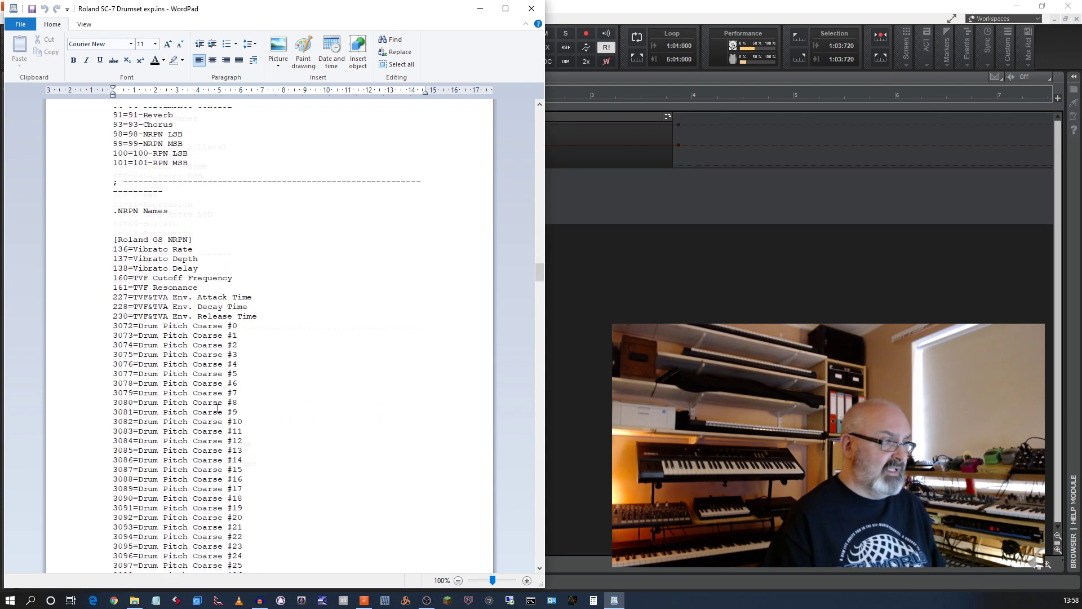
scroll(218, 408, "up", 2)
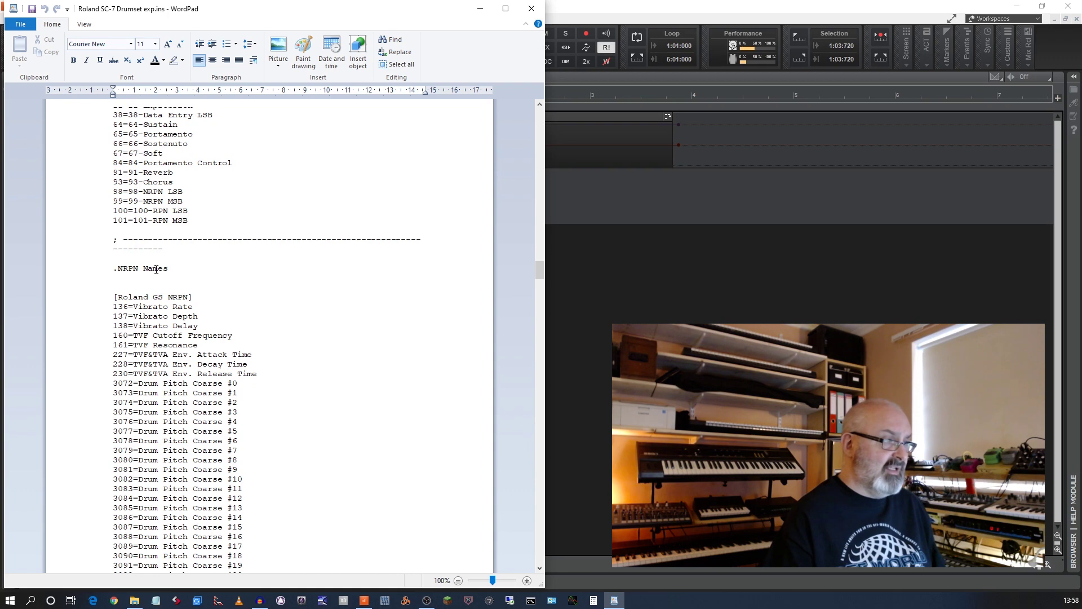
scroll(156, 270, "down", 6)
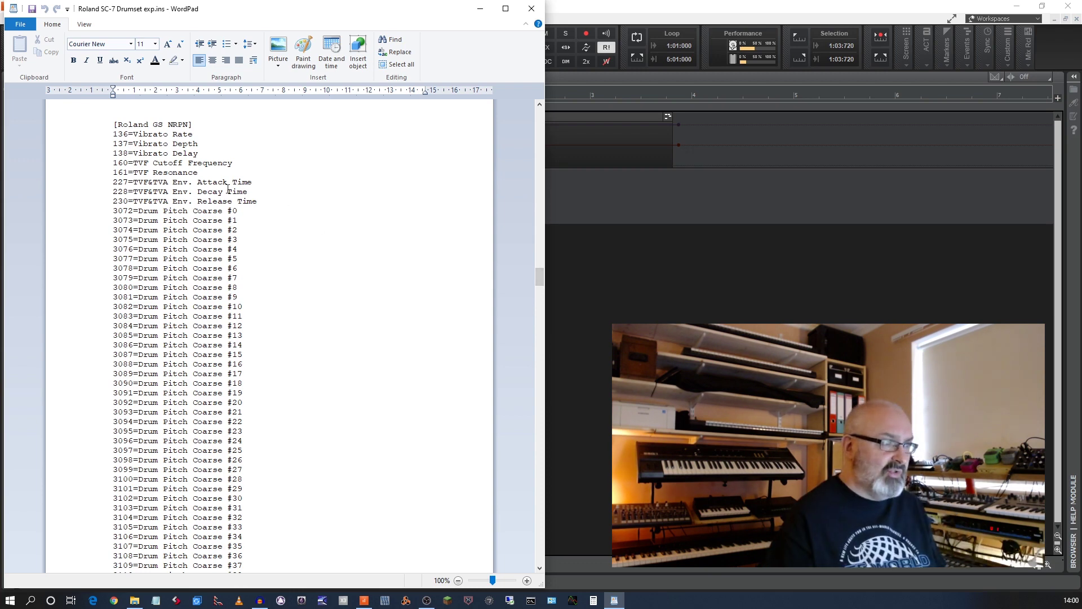
scroll(228, 188, "up", 2)
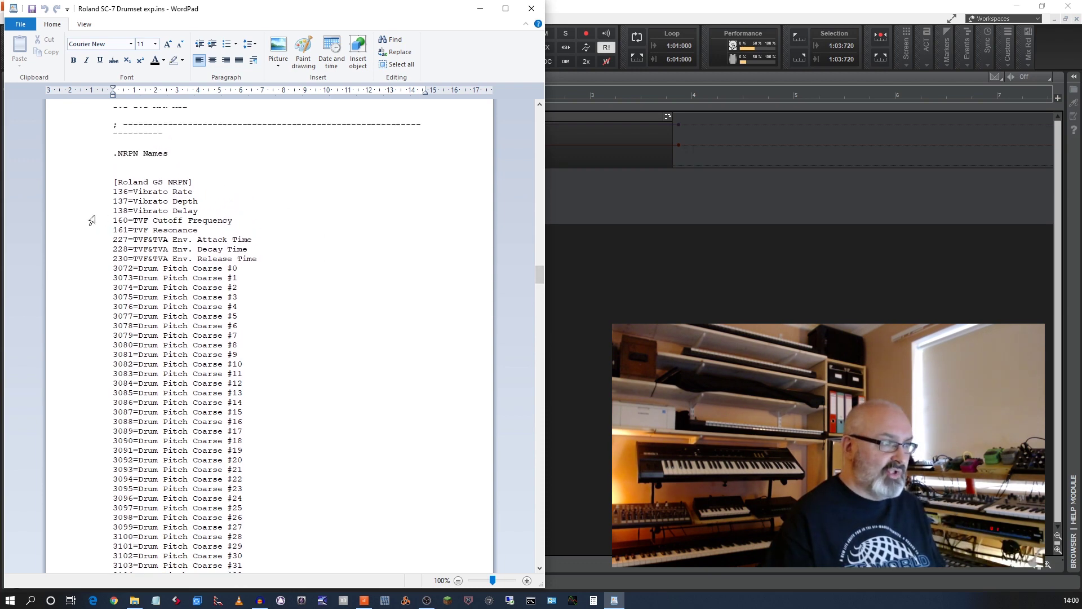
scroll(232, 213, "down", 1)
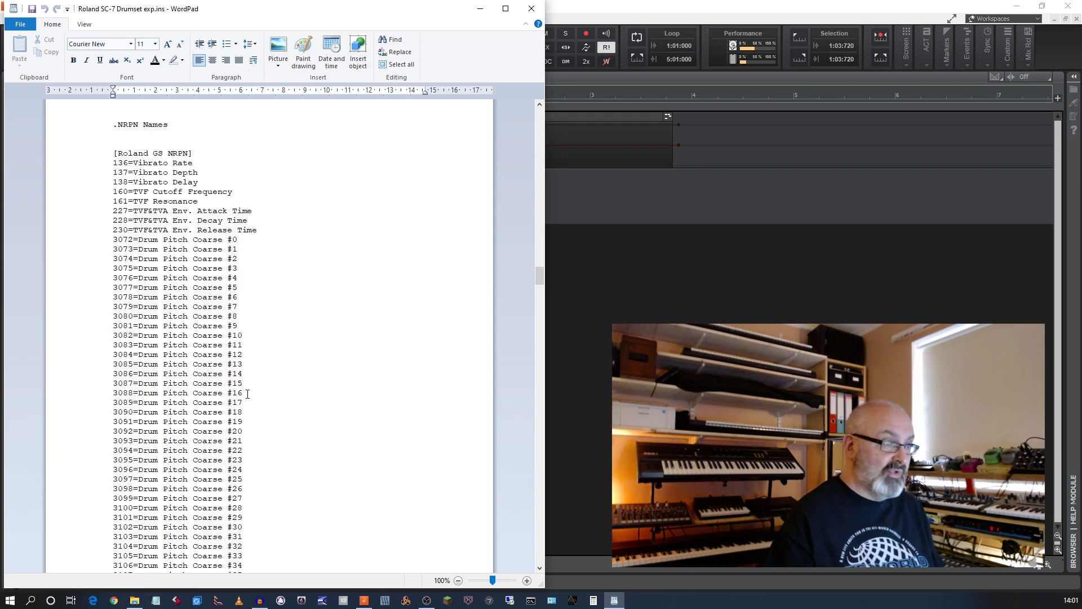
scroll(309, 367, "down", 20)
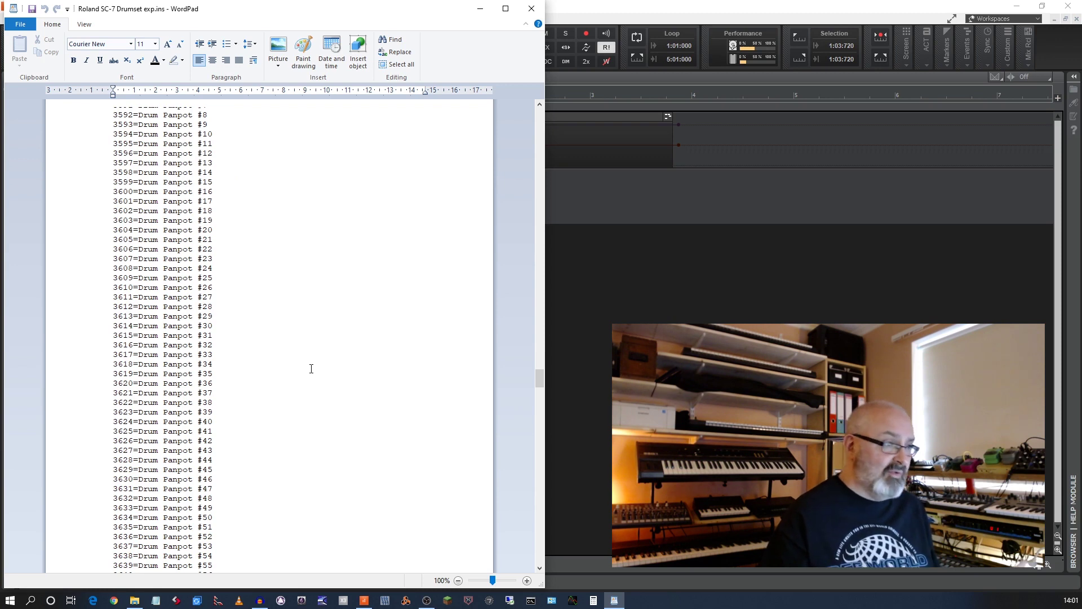
scroll(311, 368, "down", 2)
scroll(311, 369, "down", 20)
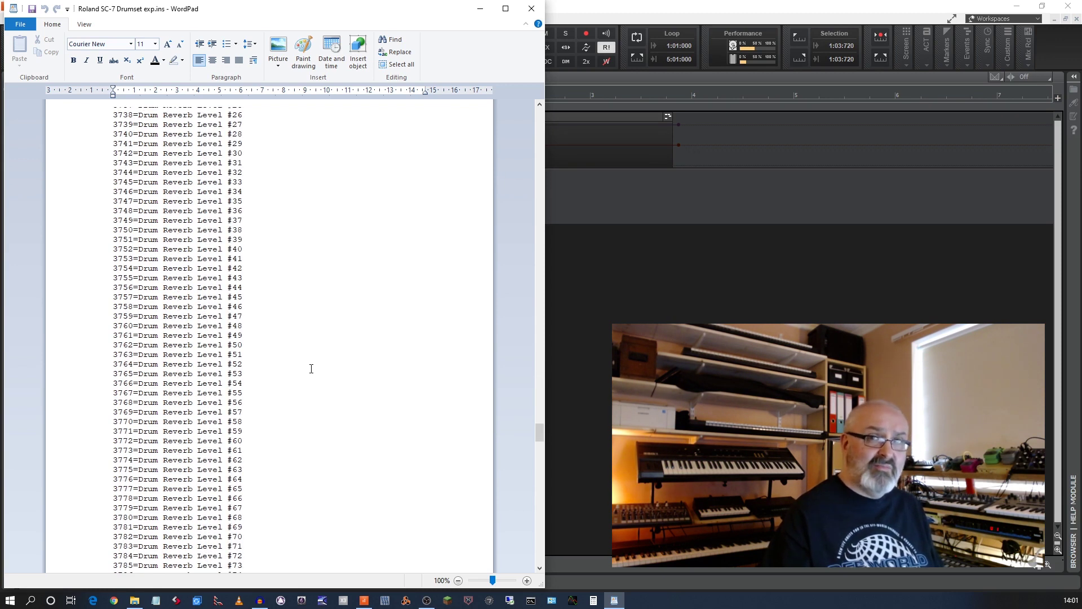
scroll(311, 369, "down", 19)
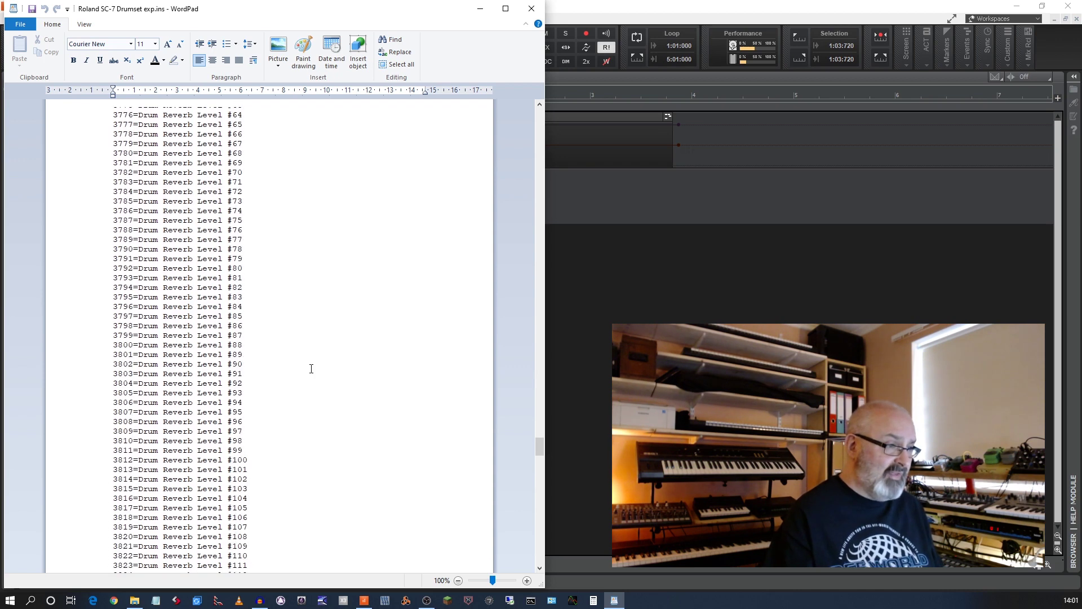
scroll(311, 368, "down", 6)
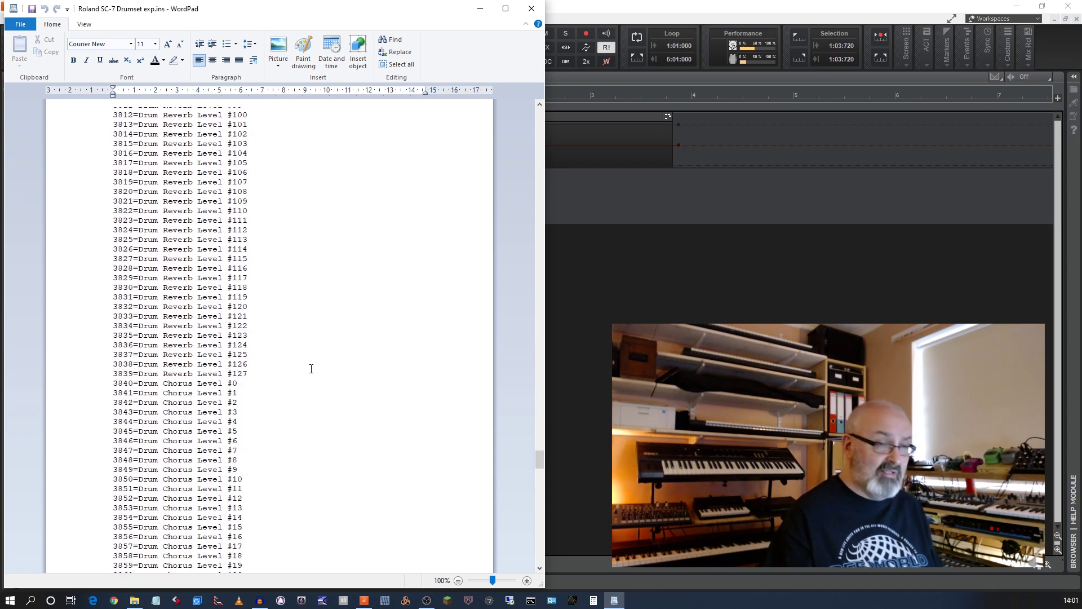
scroll(311, 369, "down", 20)
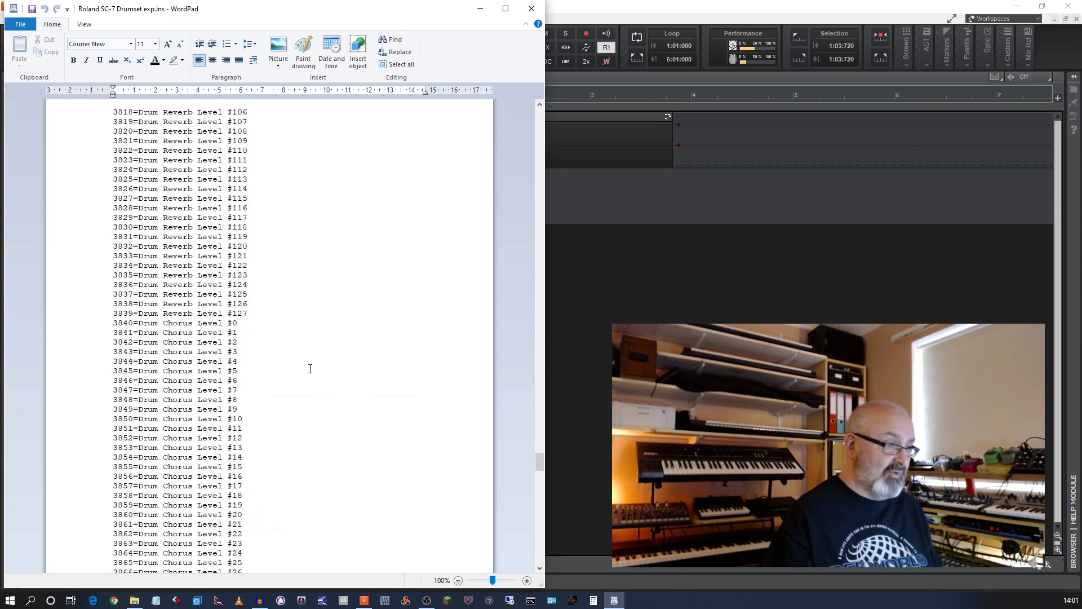